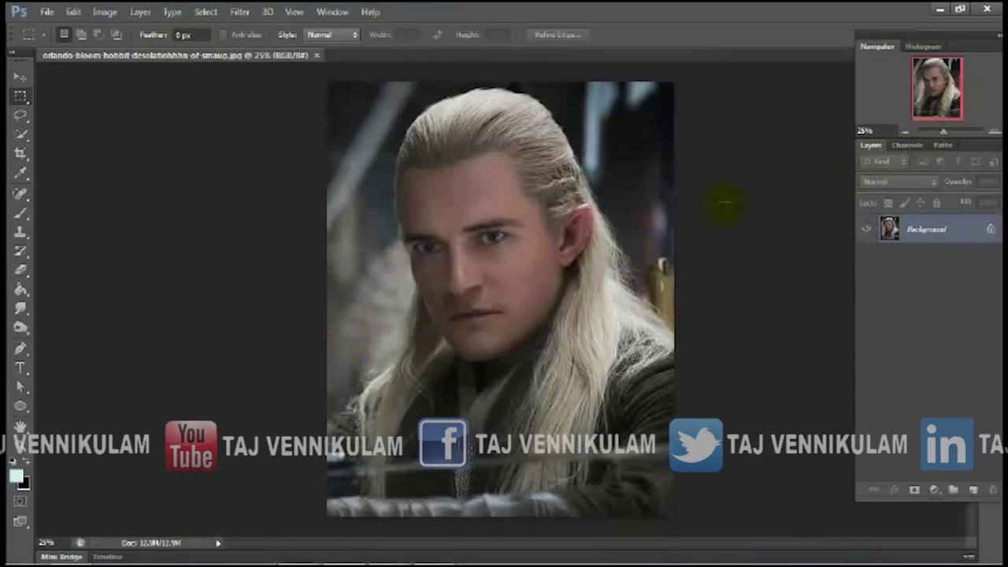
Duplicate the background portrait layer and convert Layer 1 to a smart object
{"action": "left_click_drag", "start_coordinate": [583, 220], "coordinate": [596, 218]}
{"action": "key", "text": "ctrl+j"}
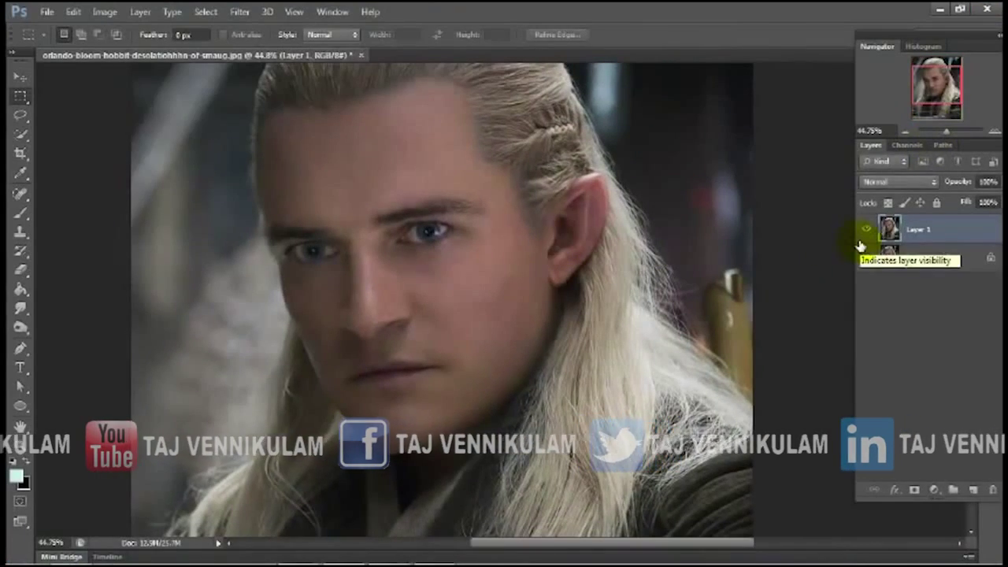
{"action": "right_click", "coordinate": [929, 229]}
{"action": "left_click", "coordinate": [657, 187]}
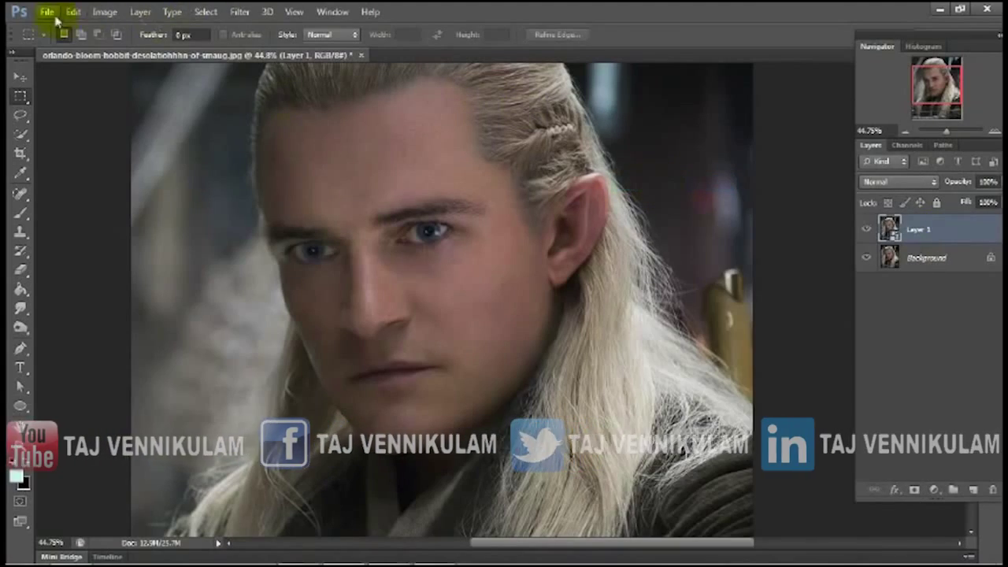
Apply Shadows/Highlights to the portrait with a raised highlights amount
{"action": "left_click", "coordinate": [47, 11]}
{"action": "left_click", "coordinate": [307, 292]}
{"action": "left_click_drag", "start_coordinate": [704, 221], "coordinate": [821, 218]}
{"action": "left_click", "coordinate": [928, 132]}
{"action": "key", "text": "m"}
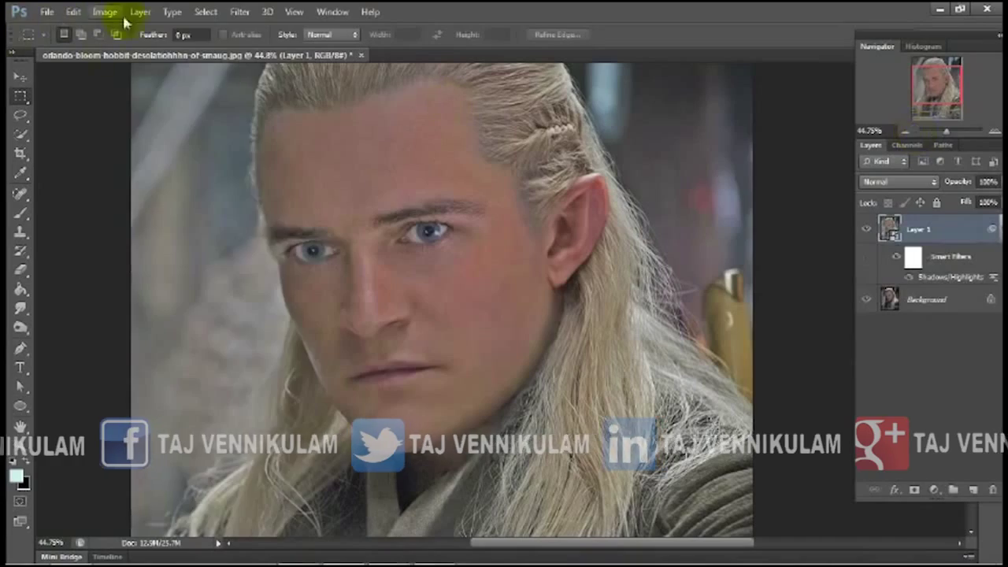
Add a Black & White adjustment layer blended as Overlay
{"action": "left_click", "coordinate": [140, 12]}
{"action": "left_click", "coordinate": [346, 234]}
{"action": "left_click", "coordinate": [646, 171]}
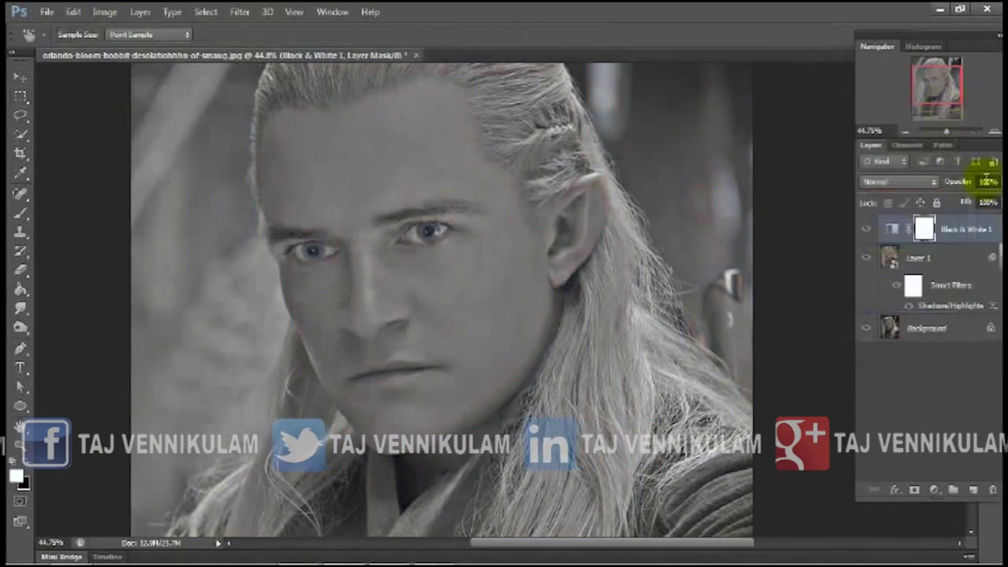
{"action": "left_click", "coordinate": [934, 184]}
{"action": "left_click", "coordinate": [880, 186]}
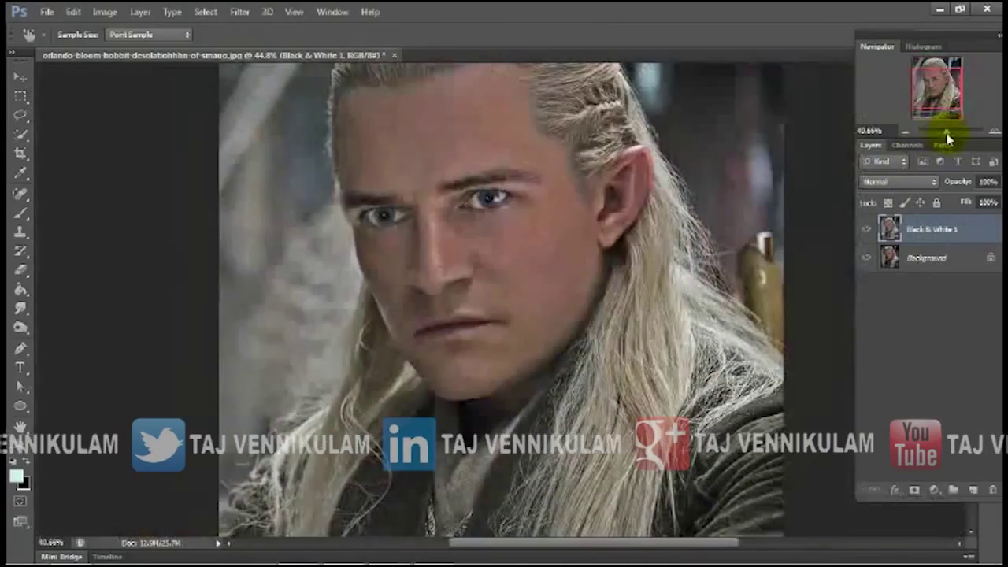
Duplicate the Black & White 1 layer, invert it and apply a Gaussian Blur
{"action": "key", "text": "ctrl+j"}
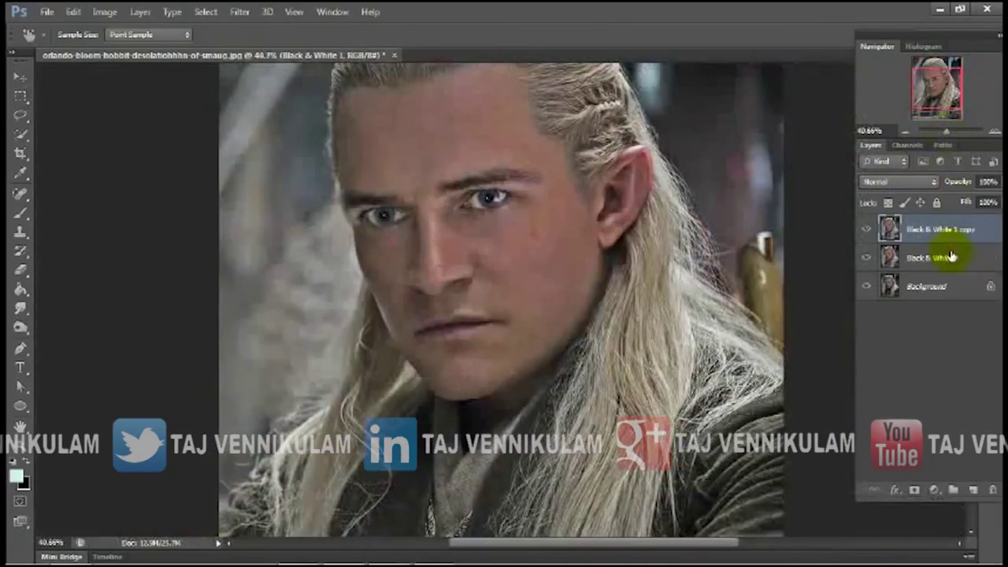
{"action": "key", "text": "ctrl+i"}
{"action": "left_click", "coordinate": [239, 11]}
{"action": "left_click", "coordinate": [462, 260]}
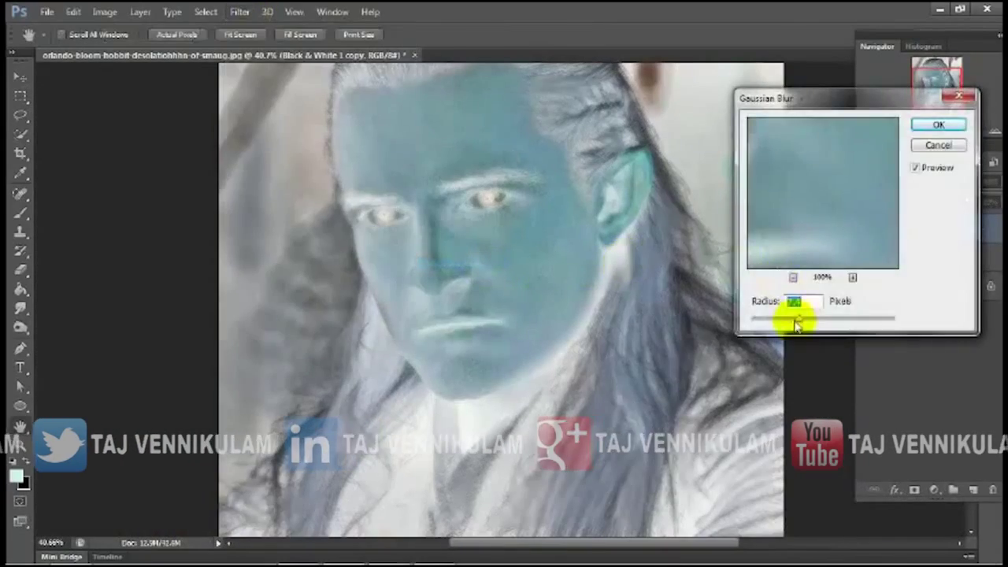
{"action": "left_click", "coordinate": [939, 126]}
Blend the blurred inverted copy as Overlay at 47% opacity and merge it with Black & White 1
{"action": "left_click", "coordinate": [897, 182]}
{"action": "left_click", "coordinate": [911, 218]}
{"action": "left_click", "coordinate": [898, 182]}
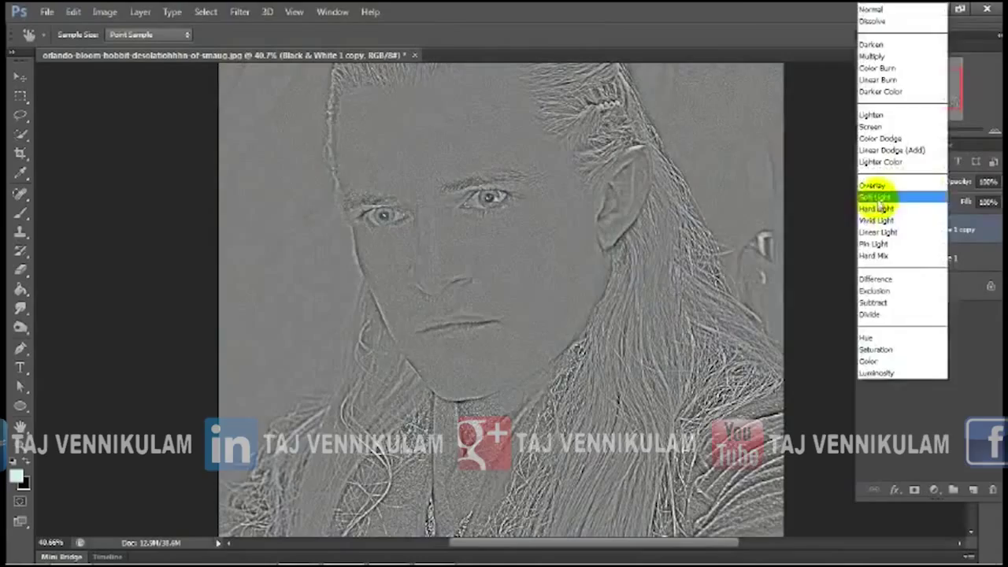
{"action": "left_click", "coordinate": [892, 184]}
{"action": "left_click", "coordinate": [880, 160]}
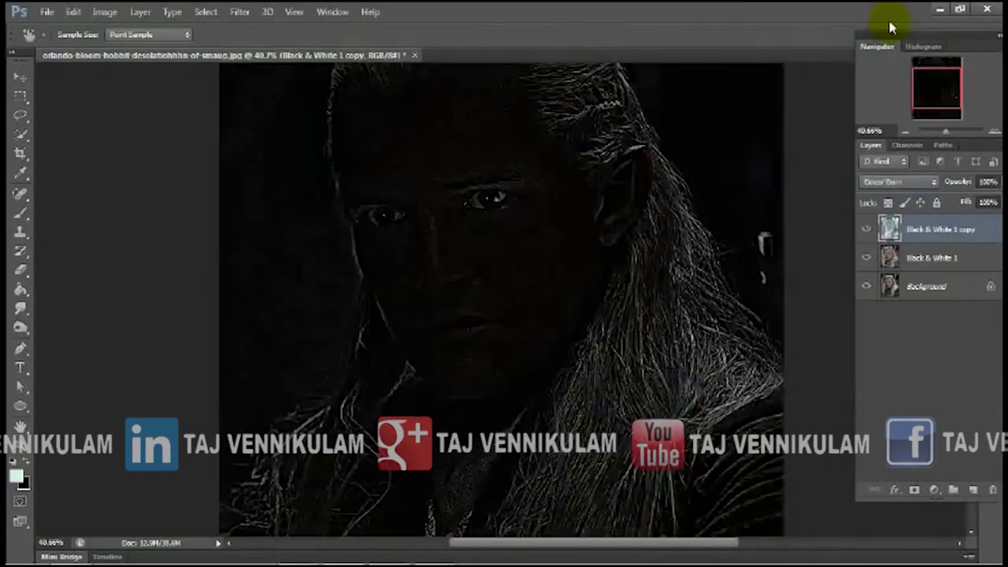
{"action": "key", "text": "Down"}
{"action": "key", "text": "Down"}
{"action": "key", "text": "Down"}
{"action": "key", "text": "Down"}
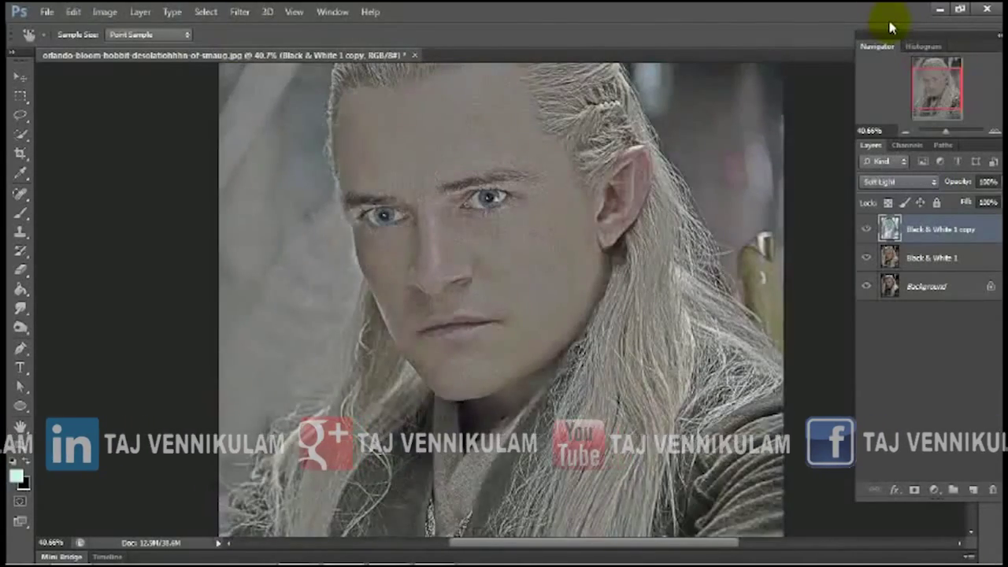
{"action": "key", "text": "Up"}
{"action": "key", "text": "4"}
{"action": "key", "text": "7"}
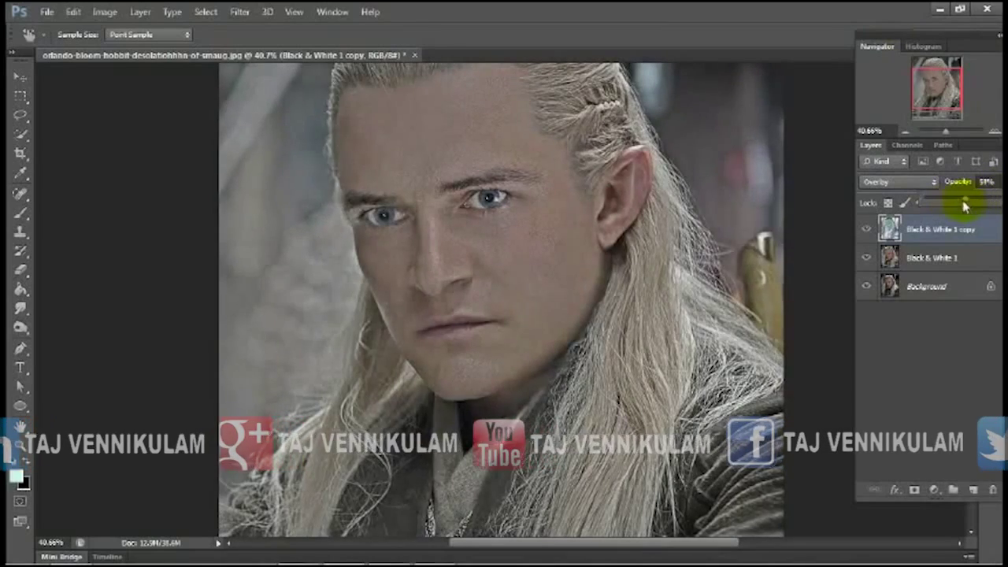
{"action": "left_click", "coordinate": [929, 258], "text": "shift"}
{"action": "right_click", "coordinate": [930, 257]}
{"action": "left_click", "coordinate": [700, 403]}
Sharpen with a small-radius High Pass copy blended as Vivid Light, merged down
{"action": "key", "text": "ctrl+j"}
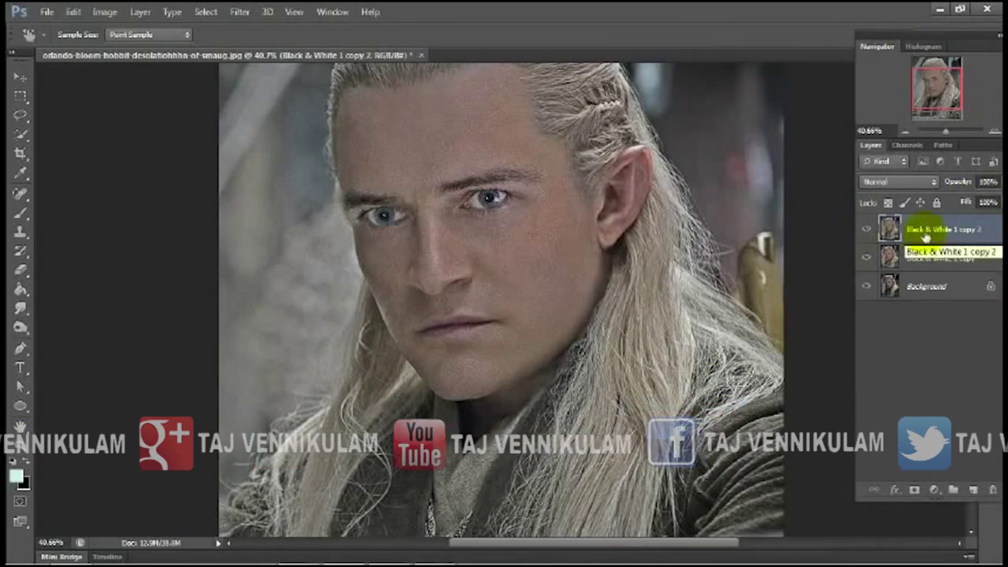
{"action": "left_click", "coordinate": [240, 11]}
{"action": "left_click", "coordinate": [448, 285]}
{"action": "left_click_drag", "start_coordinate": [744, 288], "coordinate": [727, 288]}
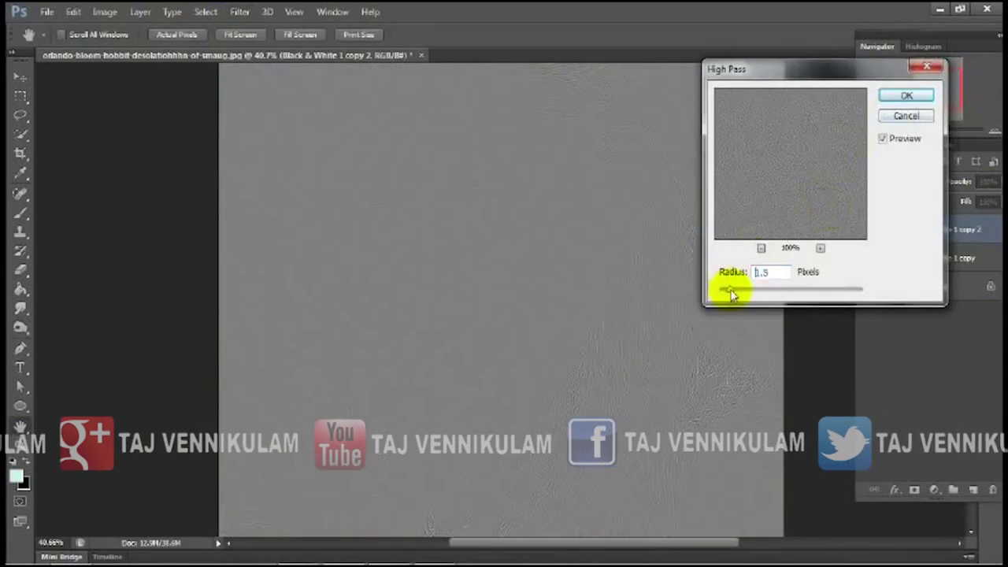
{"action": "left_click", "coordinate": [897, 96]}
{"action": "left_click", "coordinate": [898, 182]}
{"action": "left_click", "coordinate": [879, 221]}
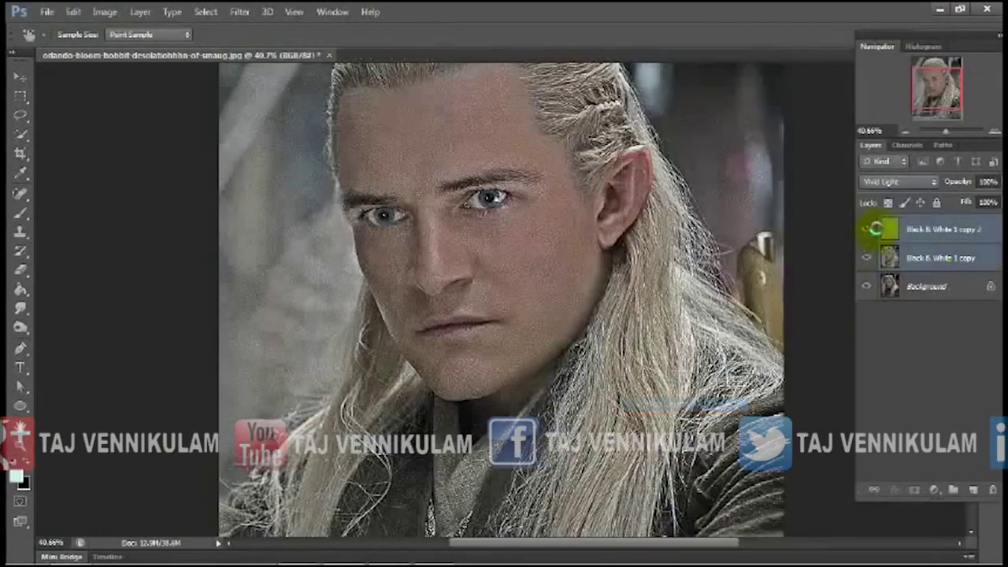
{"action": "key", "text": "ctrl+e"}
{"action": "left_click", "coordinate": [866, 229]}
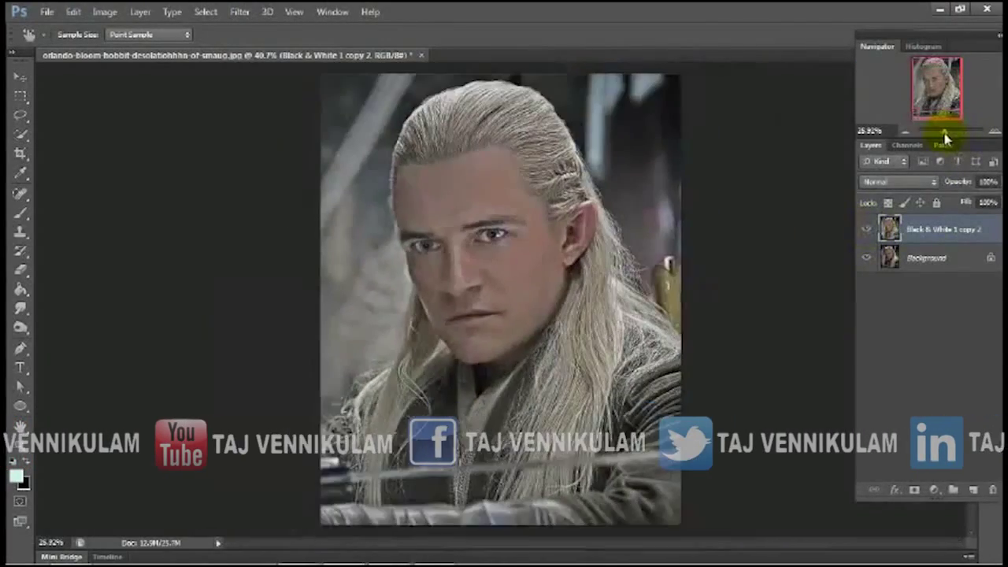
Trace a Pen path around the elf figure
{"action": "key", "text": "p"}
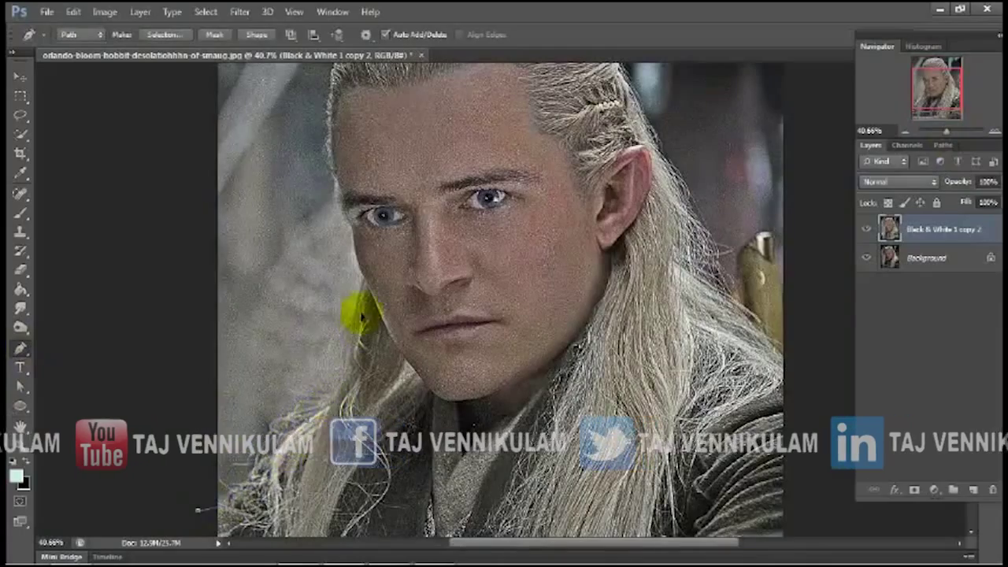
{"action": "scroll", "coordinate": [365, 285], "scroll_direction": "up", "scroll_amount": 5}
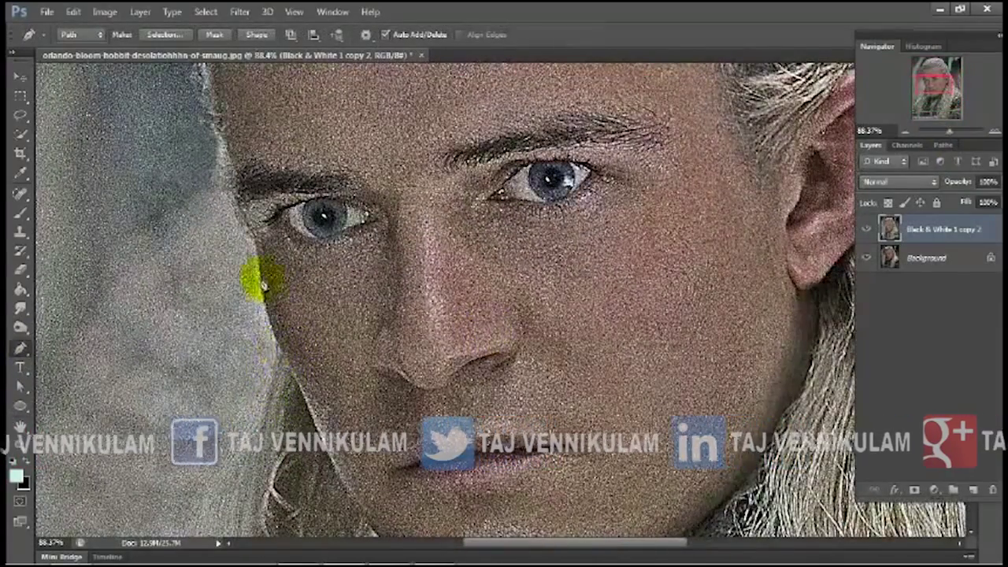
{"action": "scroll", "coordinate": [349, 162], "scroll_direction": "up", "scroll_amount": 5}
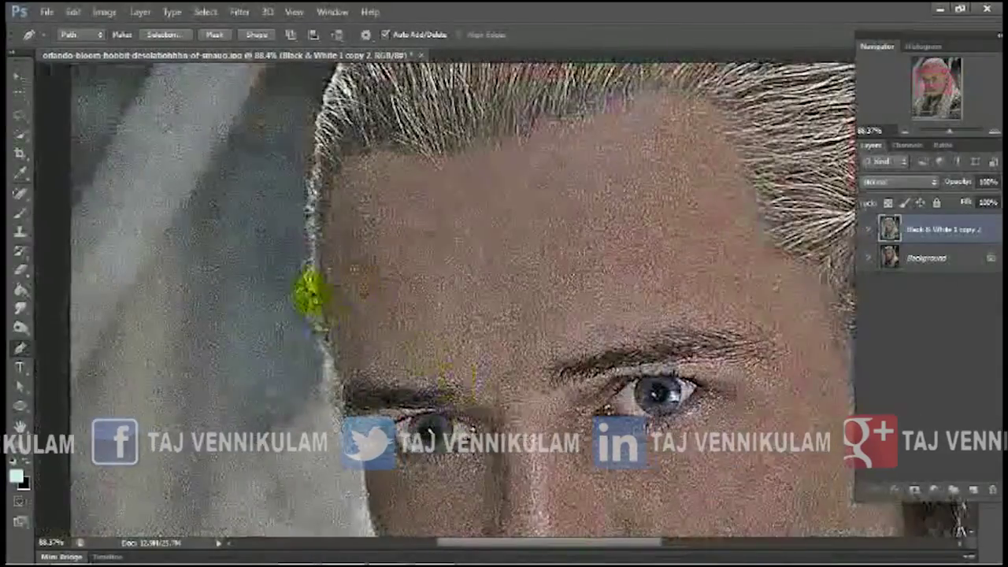
{"action": "scroll", "coordinate": [332, 102], "scroll_direction": "up", "scroll_amount": 5}
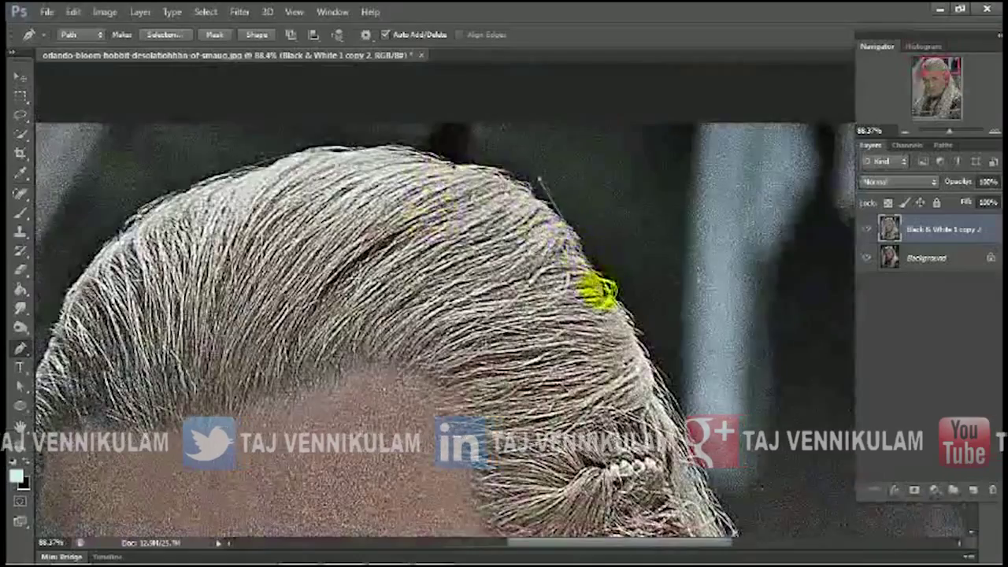
{"action": "scroll", "coordinate": [596, 288], "scroll_direction": "down", "scroll_amount": 3}
{"action": "scroll", "coordinate": [518, 252], "scroll_direction": "down", "scroll_amount": 3}
{"action": "scroll", "coordinate": [641, 338], "scroll_direction": "down", "scroll_amount": 3}
{"action": "scroll", "coordinate": [641, 338], "scroll_direction": "right", "scroll_amount": 3}
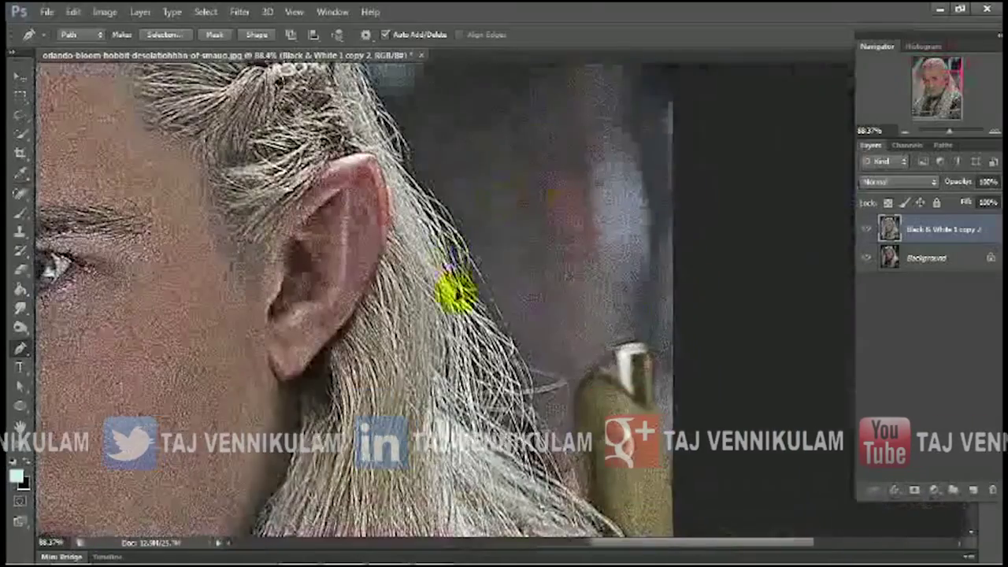
{"action": "scroll", "coordinate": [491, 438], "scroll_direction": "down", "scroll_amount": 3}
{"action": "scroll", "coordinate": [491, 439], "scroll_direction": "right", "scroll_amount": 3}
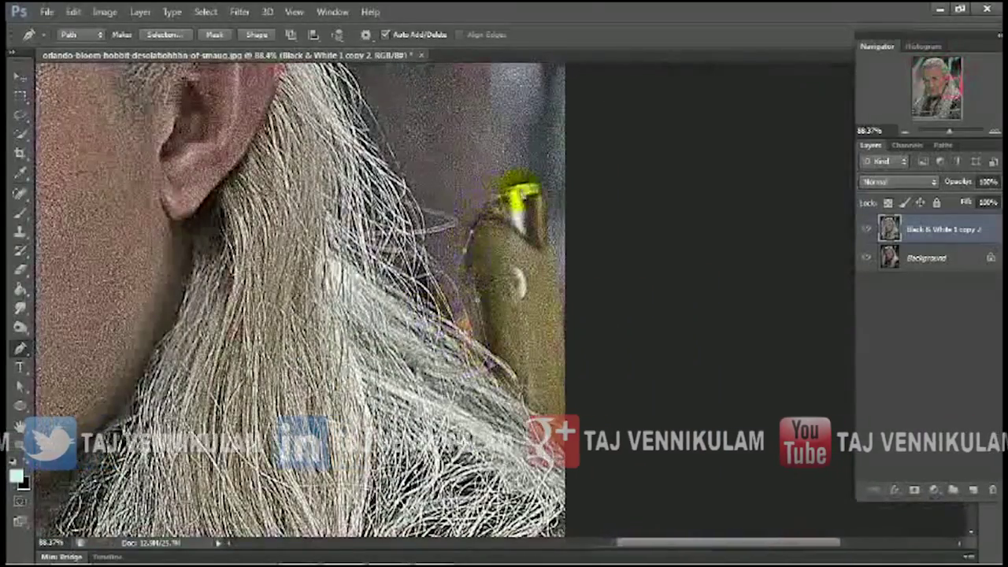
{"action": "scroll", "coordinate": [630, 406], "scroll_direction": "down", "scroll_amount": 3}
{"action": "scroll", "coordinate": [731, 202], "scroll_direction": "up", "scroll_amount": 1}
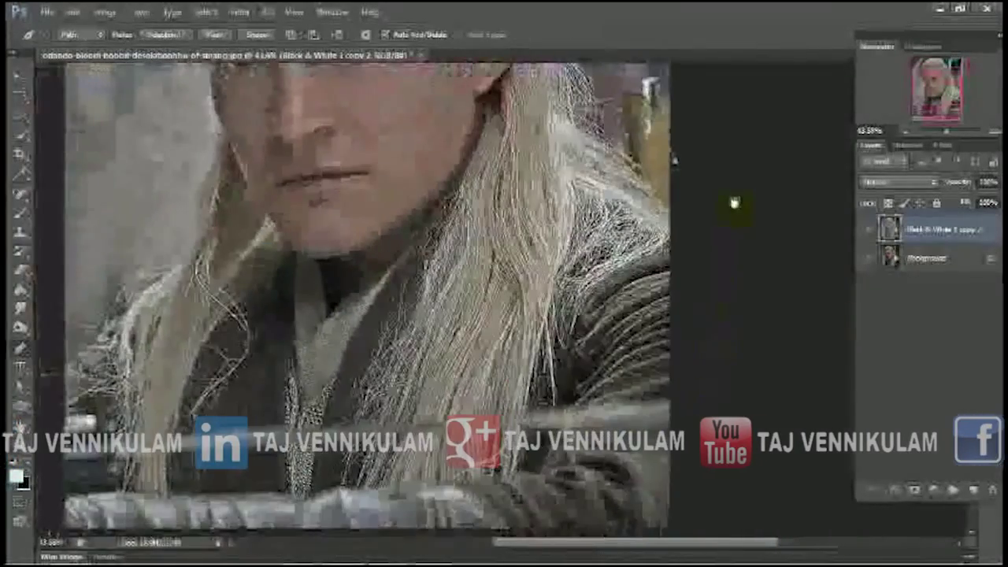
Convert the path to a selection and copy the figure onto Layer 1
{"action": "left_click", "coordinate": [580, 157]}
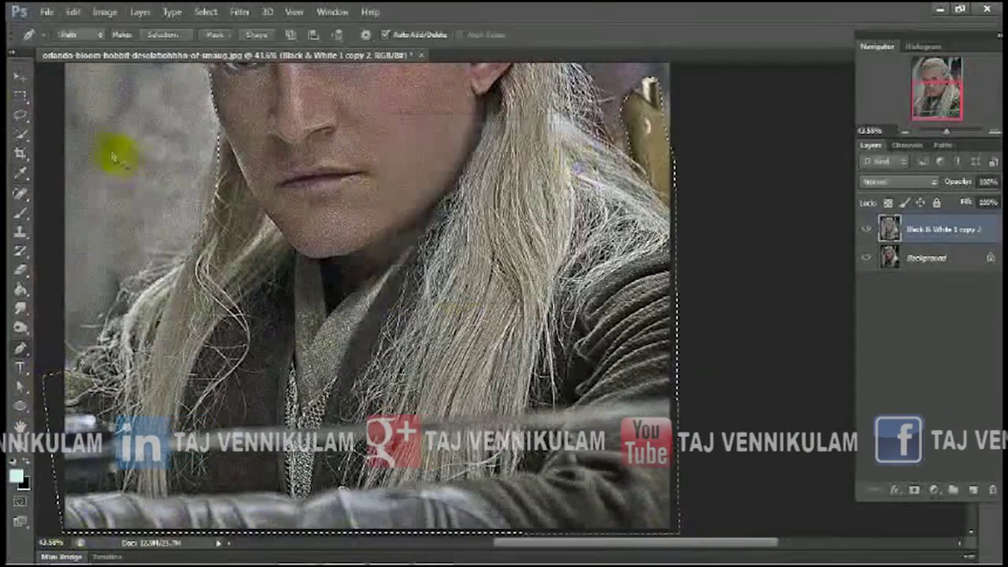
{"action": "right_click", "coordinate": [299, 218]}
{"action": "left_click", "coordinate": [349, 335]}
{"action": "key", "text": "Delete"}
Add a dark grey Solid Color fill behind the cutout, then duplicate Layer 1
{"action": "left_click_drag", "start_coordinate": [949, 130], "coordinate": [943, 130]}
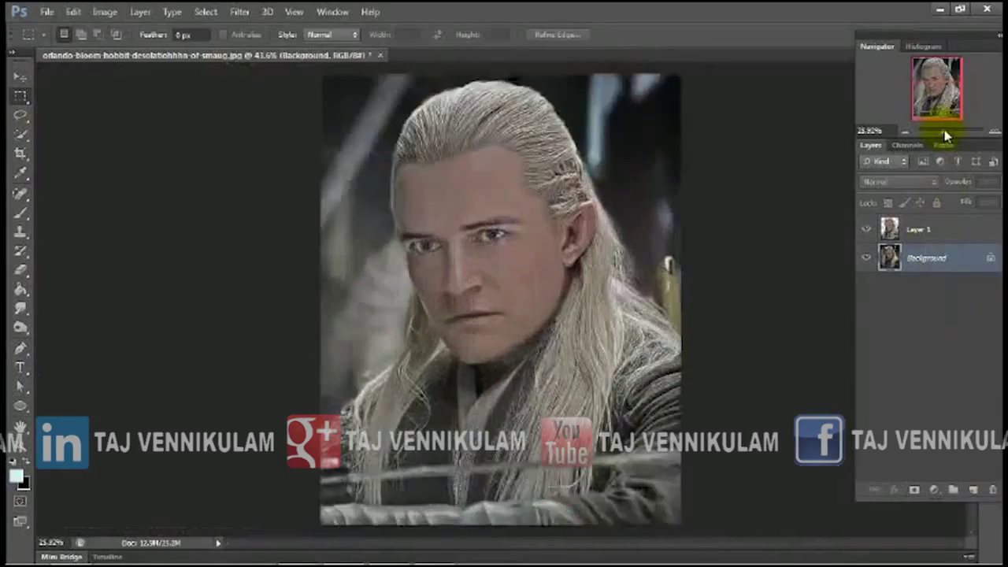
{"action": "left_click", "coordinate": [934, 490]}
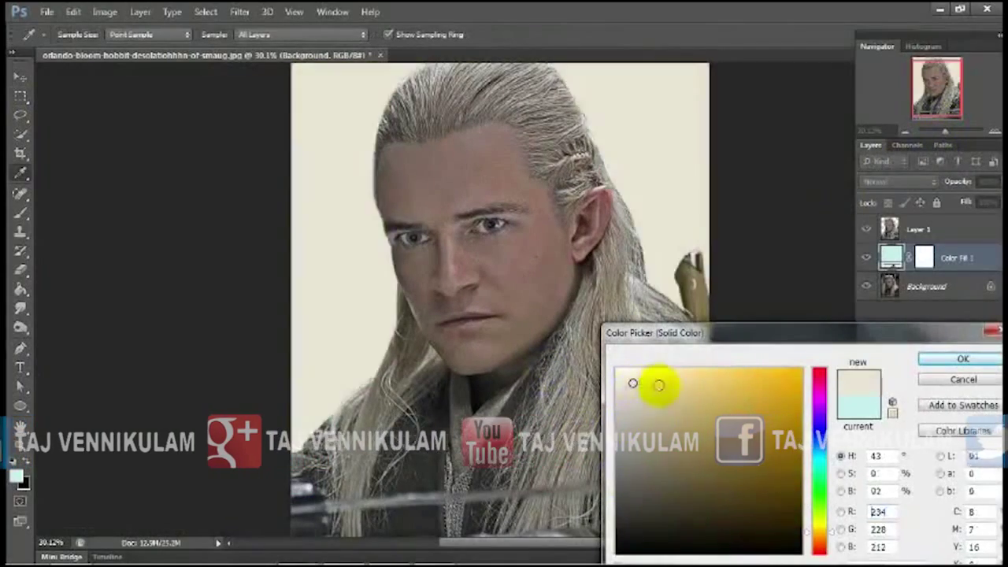
{"action": "left_click", "coordinate": [628, 492]}
{"action": "left_click", "coordinate": [944, 360]}
{"action": "left_click", "coordinate": [945, 229]}
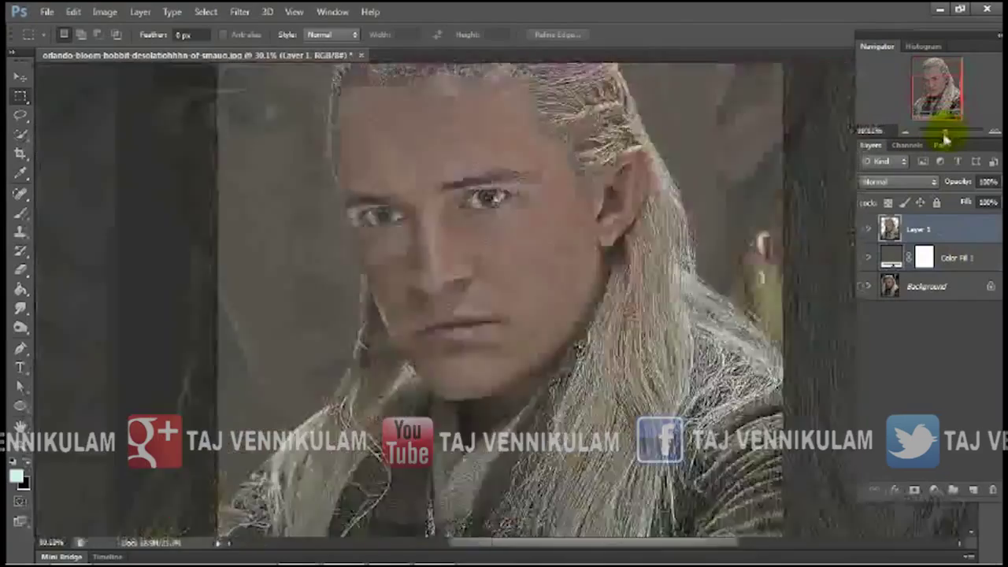
{"action": "left_click_drag", "start_coordinate": [943, 131], "coordinate": [947, 130]}
{"action": "key", "text": "ctrl+j"}
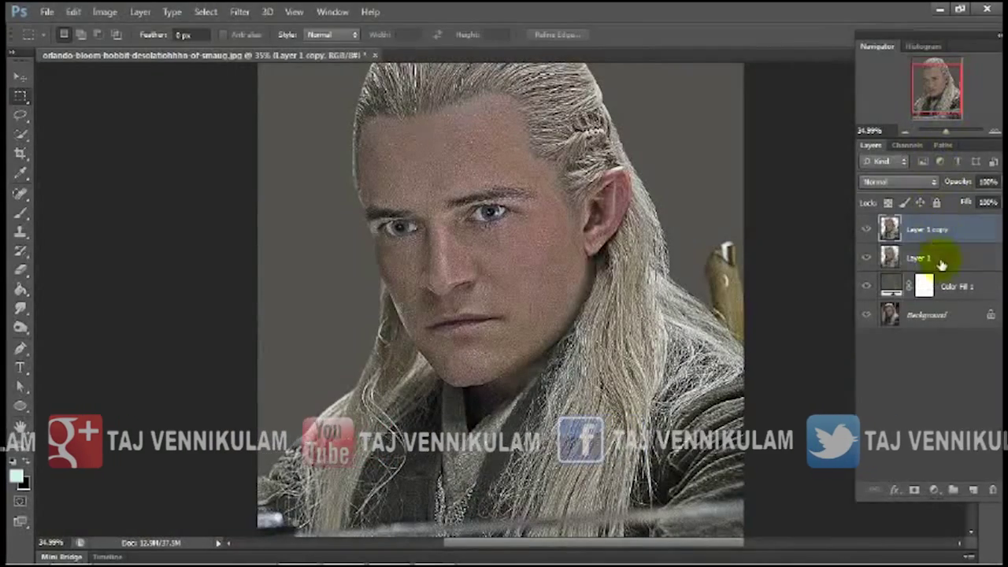
Add a Curves adjustment layer with an inverted, hidden mask
{"action": "left_click", "coordinate": [933, 490]}
{"action": "left_click", "coordinate": [866, 257]}
{"action": "key", "text": "ctrl+i"}
{"action": "key", "text": "b"}
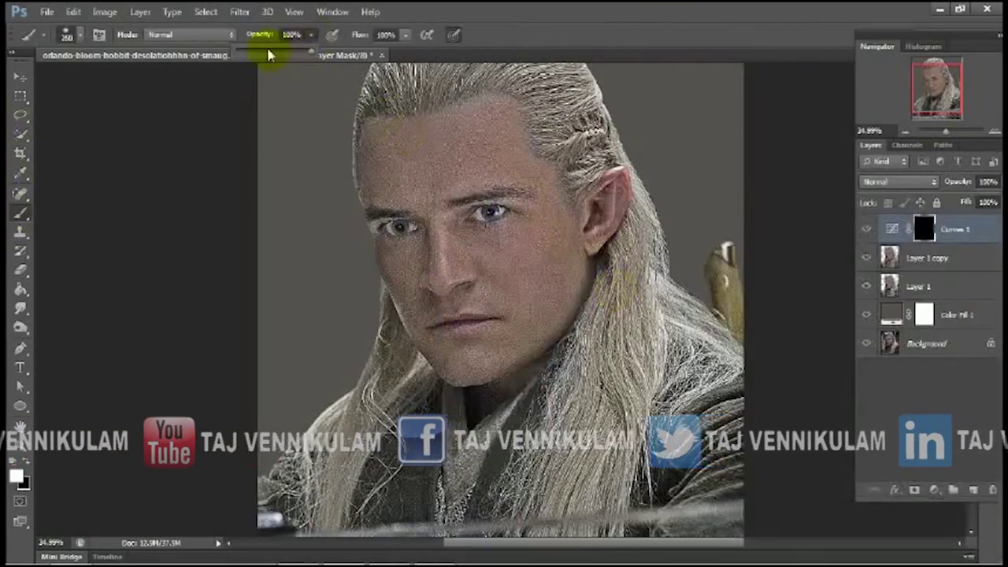
Paint white on the Curves 1 mask over the face and hair, then merge it down
{"action": "scroll", "coordinate": [476, 229], "scroll_direction": "up", "scroll_amount": 3}
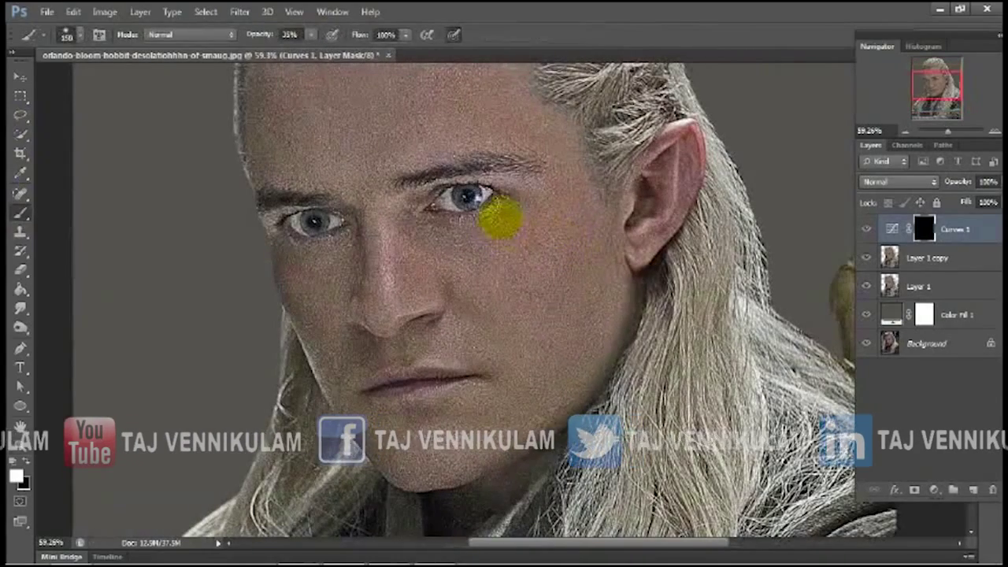
{"action": "left_click_drag", "start_coordinate": [500, 219], "coordinate": [315, 326]}
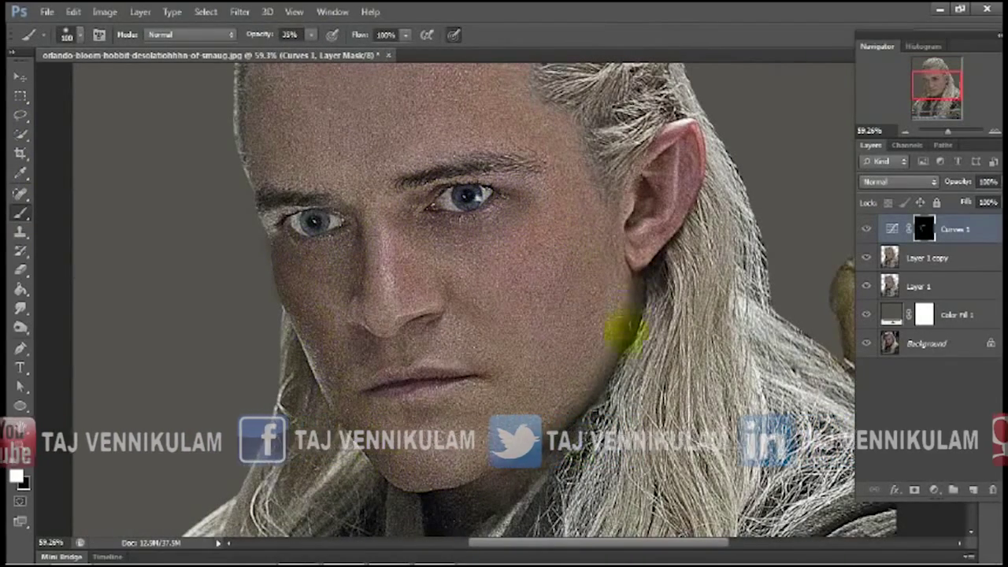
{"action": "scroll", "coordinate": [512, 242], "scroll_direction": "up", "scroll_amount": 3}
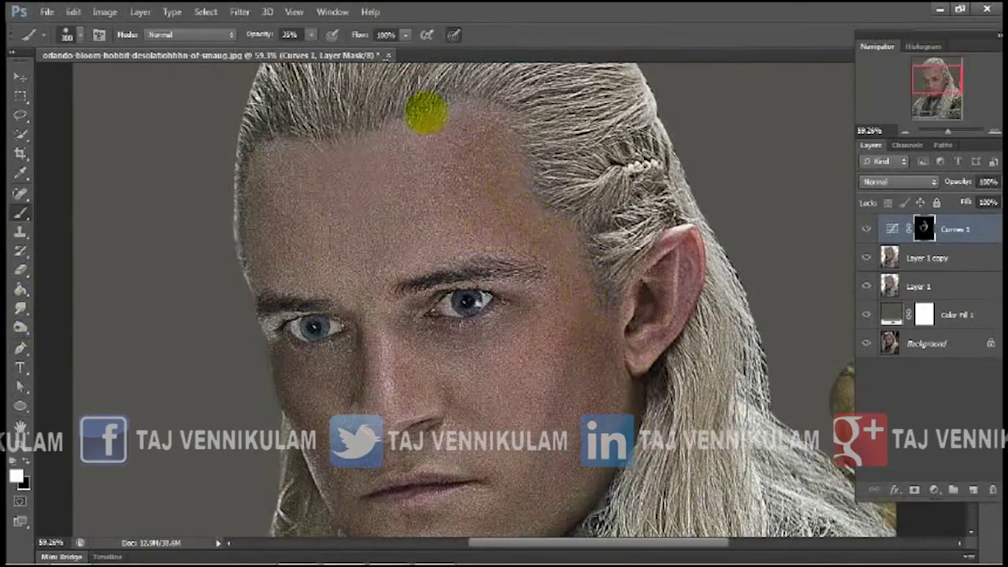
{"action": "scroll", "coordinate": [472, 323], "scroll_direction": "down", "scroll_amount": 1}
{"action": "key", "text": "p"}
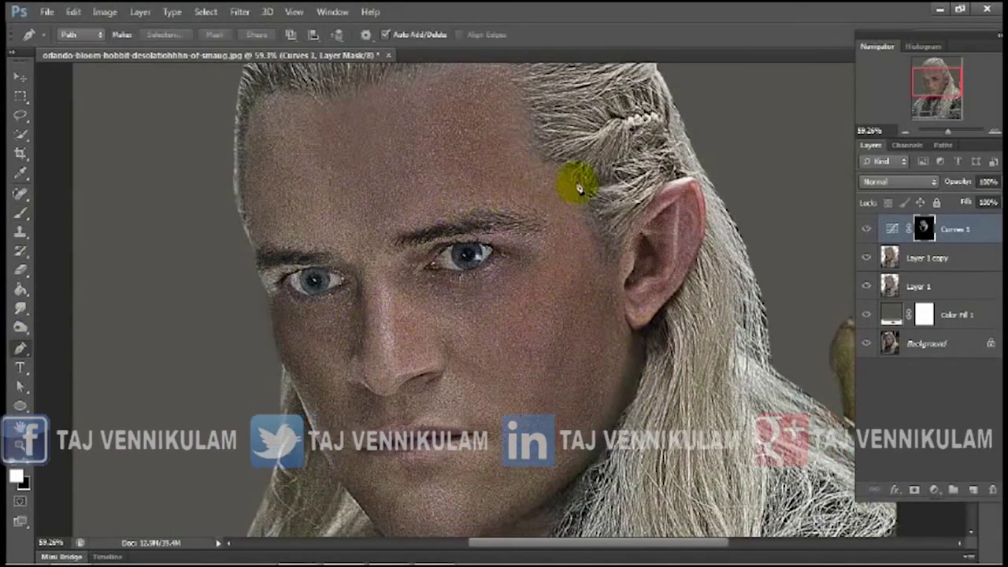
{"action": "left_click", "coordinate": [21, 212]}
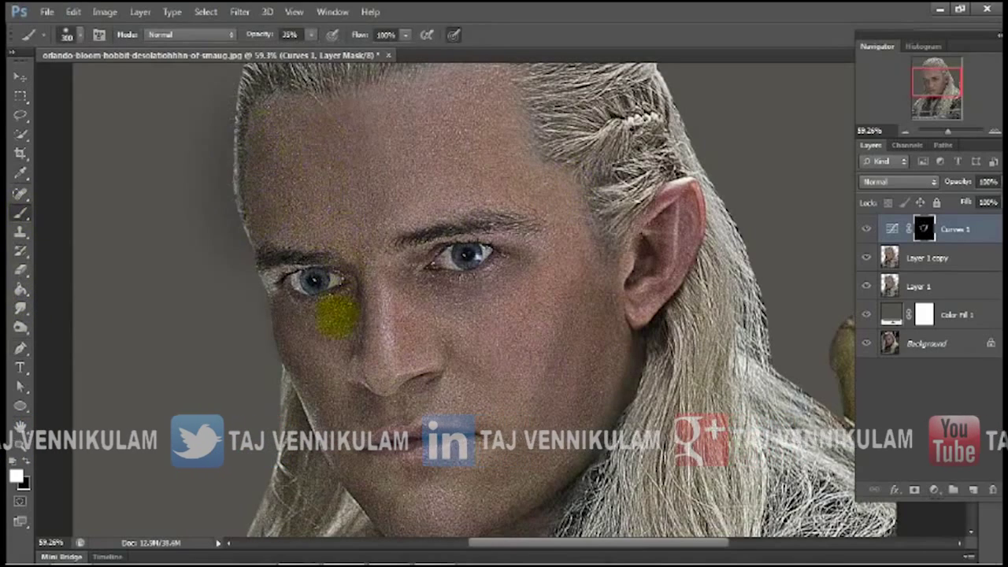
{"action": "left_click_drag", "start_coordinate": [946, 131], "coordinate": [941, 131]}
{"action": "left_click", "coordinate": [26, 470]}
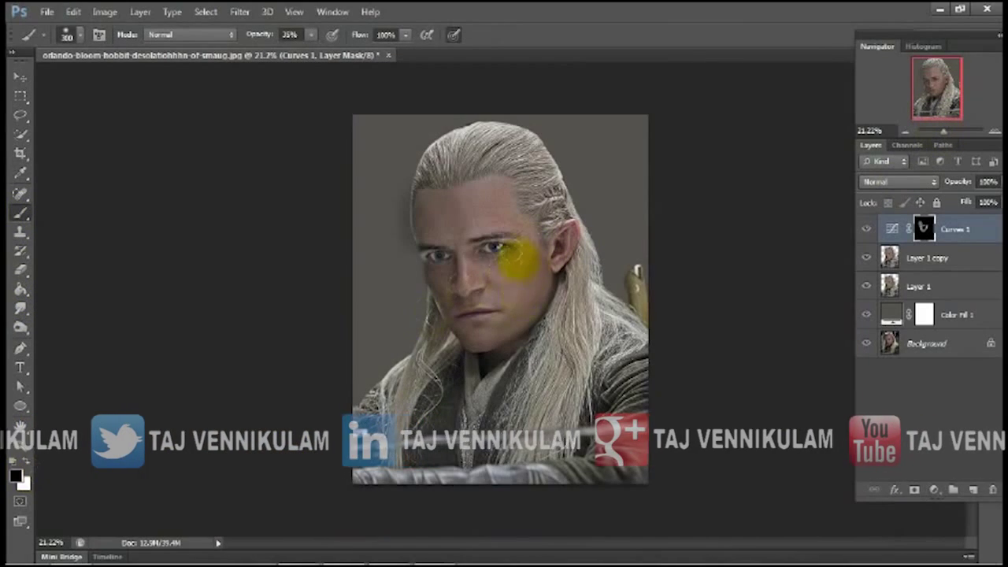
{"action": "key", "text": "x"}
{"action": "mouse_move", "coordinate": [526, 363]}
{"action": "left_mouse_down"}
{"action": "mouse_move", "coordinate": [449, 225]}
{"action": "mouse_move", "coordinate": [394, 218]}
{"action": "mouse_move", "coordinate": [386, 415]}
{"action": "left_mouse_up"}
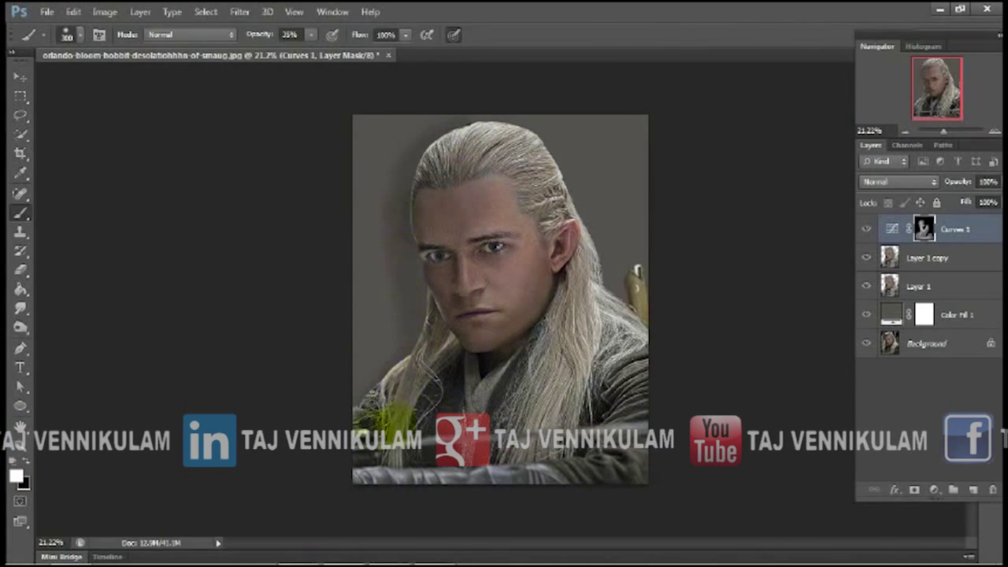
{"action": "right_click", "coordinate": [949, 228]}
{"action": "left_click", "coordinate": [646, 385]}
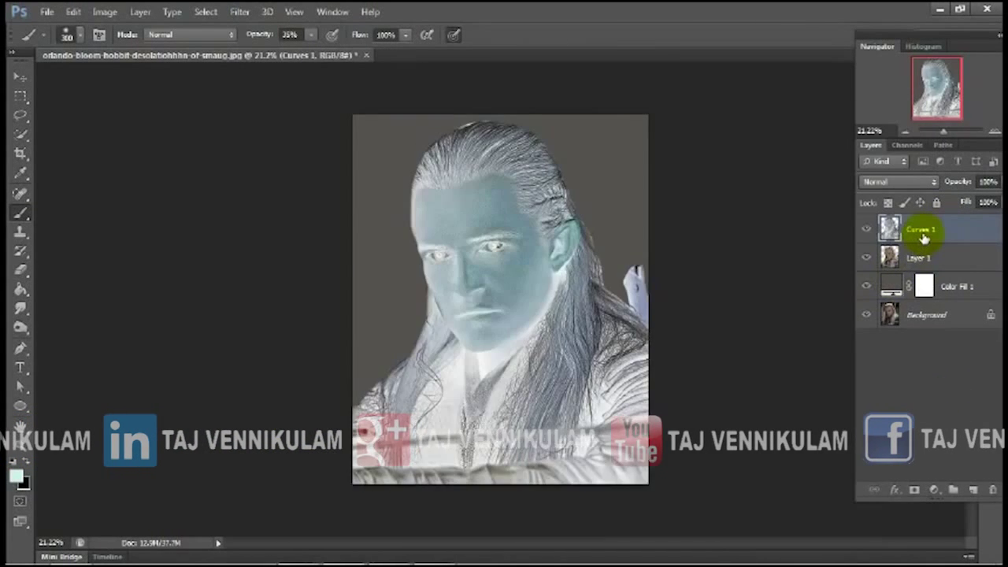
Undo the inversion and add an Auto Curves adjustment with an inverted mask
{"action": "key", "text": "ctrl+z"}
{"action": "left_click", "coordinate": [934, 489]}
{"action": "left_click", "coordinate": [866, 270]}
{"action": "left_click", "coordinate": [944, 157]}
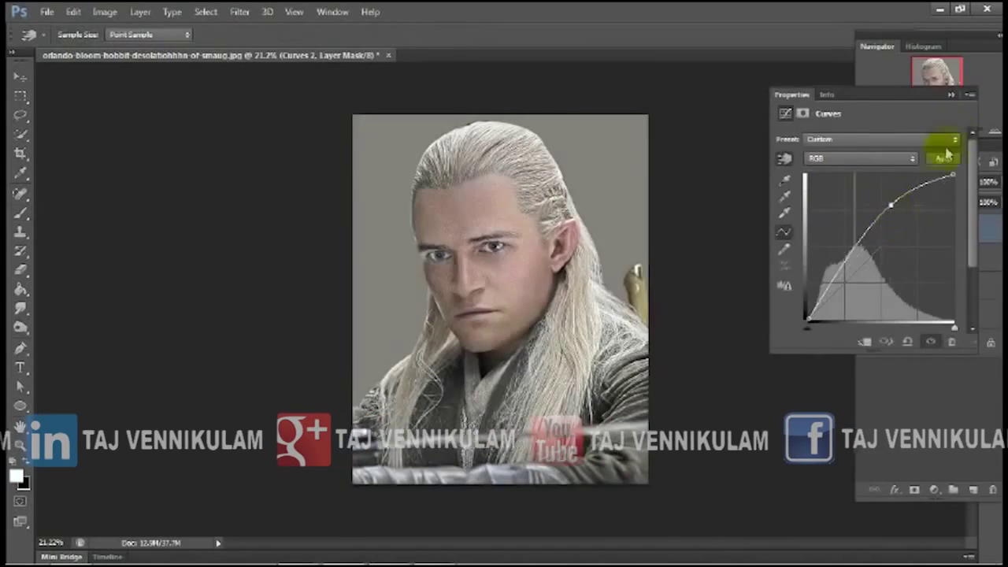
{"action": "key", "text": "ctrl+i"}
{"action": "scroll", "coordinate": [709, 221], "scroll_direction": "up", "scroll_amount": 3}
{"action": "key", "text": "b"}
Paint white on the mask over cheek, forehead, chin and jaw with a brush up to 175
{"action": "mouse_move", "coordinate": [313, 303]}
{"action": "left_mouse_down"}
{"action": "mouse_move", "coordinate": [331, 271]}
{"action": "mouse_move", "coordinate": [298, 181]}
{"action": "mouse_move", "coordinate": [268, 169]}
{"action": "mouse_move", "coordinate": [304, 292]}
{"action": "mouse_move", "coordinate": [267, 252]}
{"action": "left_mouse_up"}
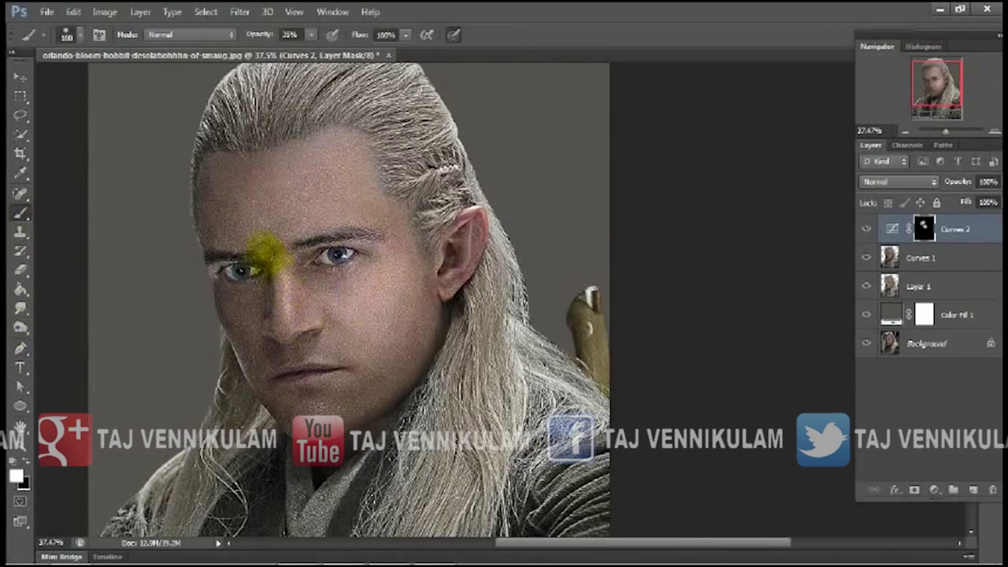
{"action": "left_click_drag", "start_coordinate": [326, 377], "coordinate": [350, 414]}
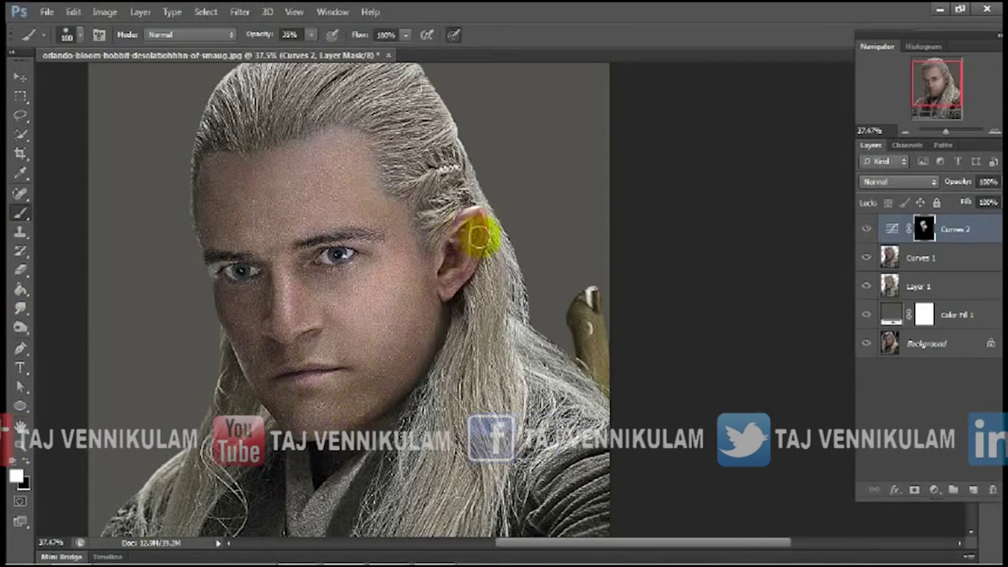
{"action": "key", "text": "bracketright"}
{"action": "key", "text": "bracketright"}
{"action": "key", "text": "bracketright"}
{"action": "scroll", "coordinate": [409, 150], "scroll_direction": "up", "scroll_amount": 1}
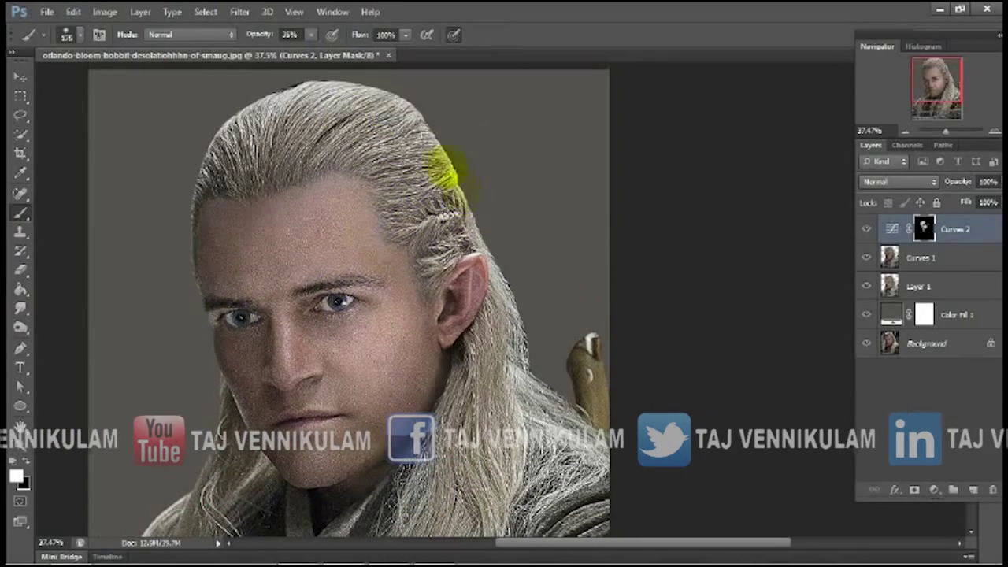
{"action": "scroll", "coordinate": [598, 330], "scroll_direction": "down", "scroll_amount": 4}
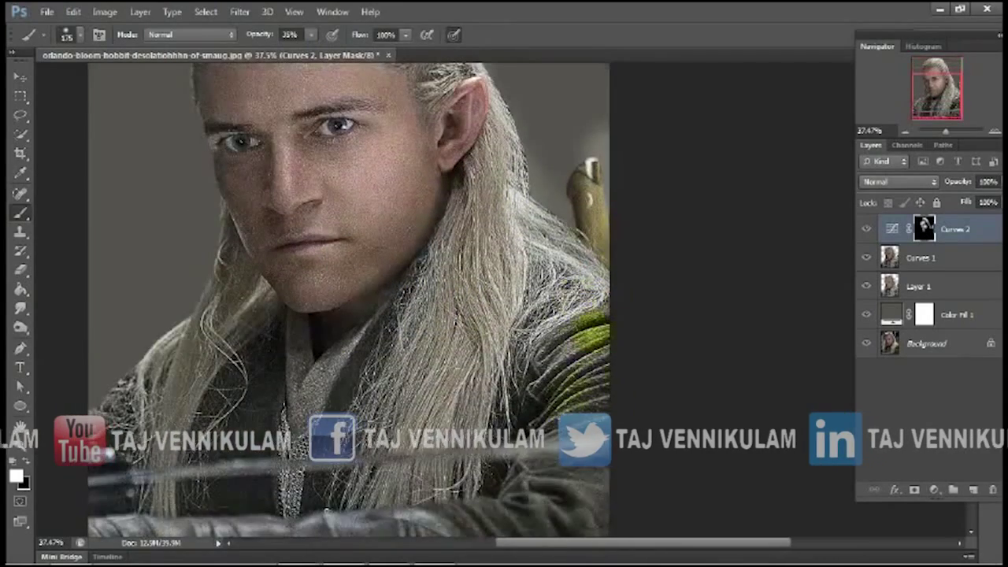
{"action": "scroll", "coordinate": [540, 225], "scroll_direction": "up", "scroll_amount": 1}
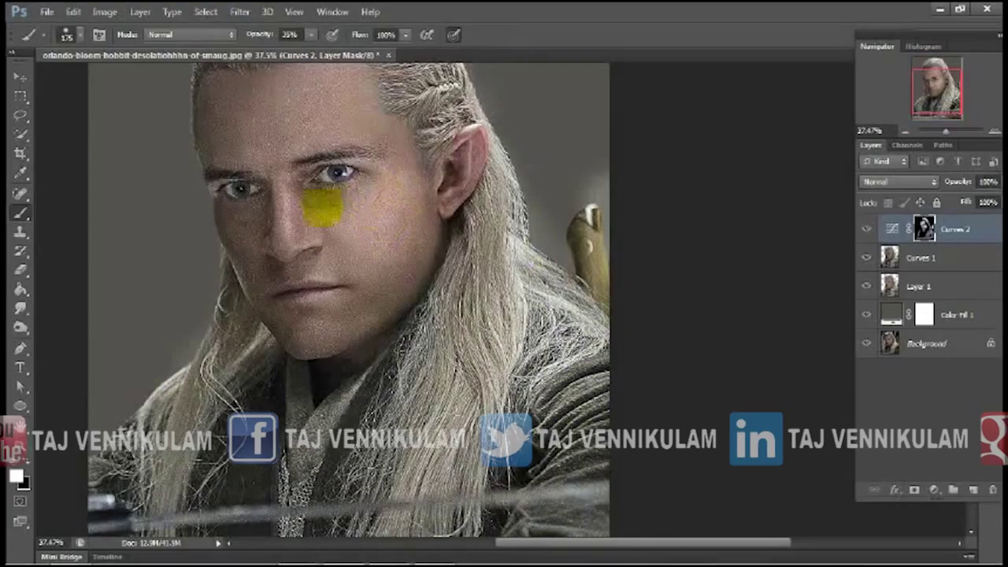
Merge the brightening Curves 2 into the portrait and toggle visibility to compare
{"action": "right_click", "coordinate": [922, 263]}
{"action": "left_click", "coordinate": [872, 227]}
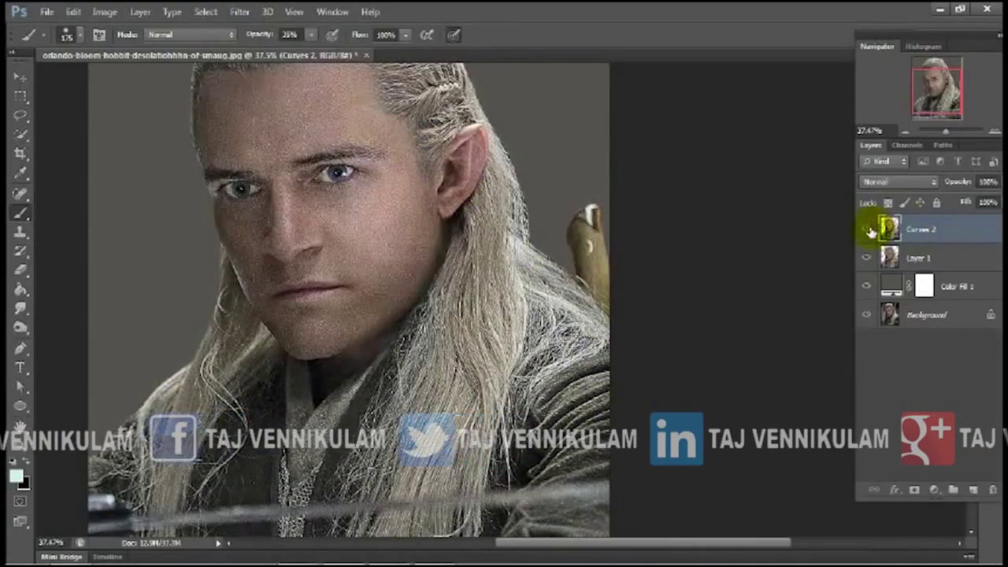
{"action": "left_click_drag", "start_coordinate": [871, 231], "coordinate": [874, 275]}
{"action": "left_click", "coordinate": [873, 252]}
{"action": "left_click", "coordinate": [868, 225]}
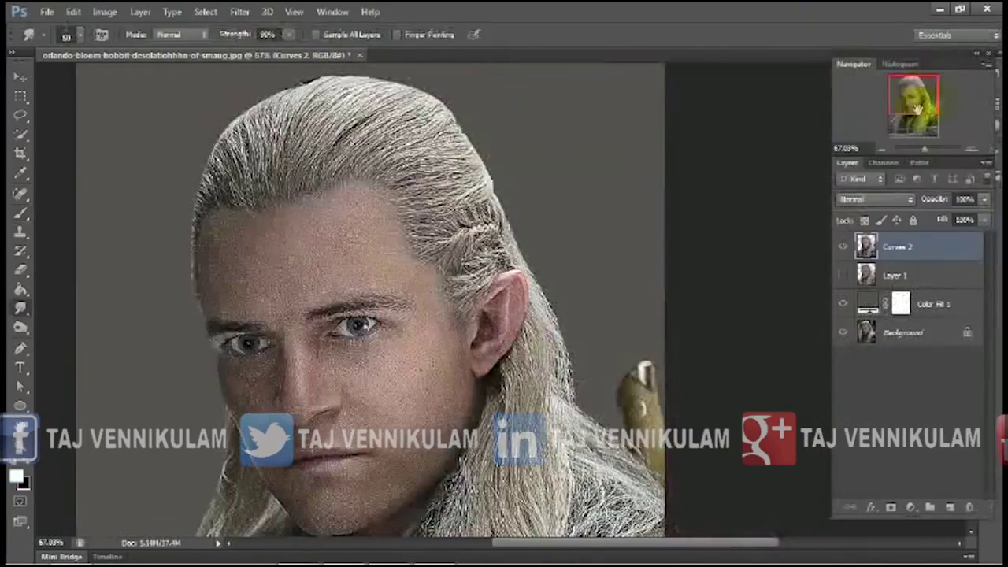
Set the Smudge tool strength to 45%
{"action": "scroll", "coordinate": [553, 99], "scroll_direction": "up", "scroll_amount": 3}
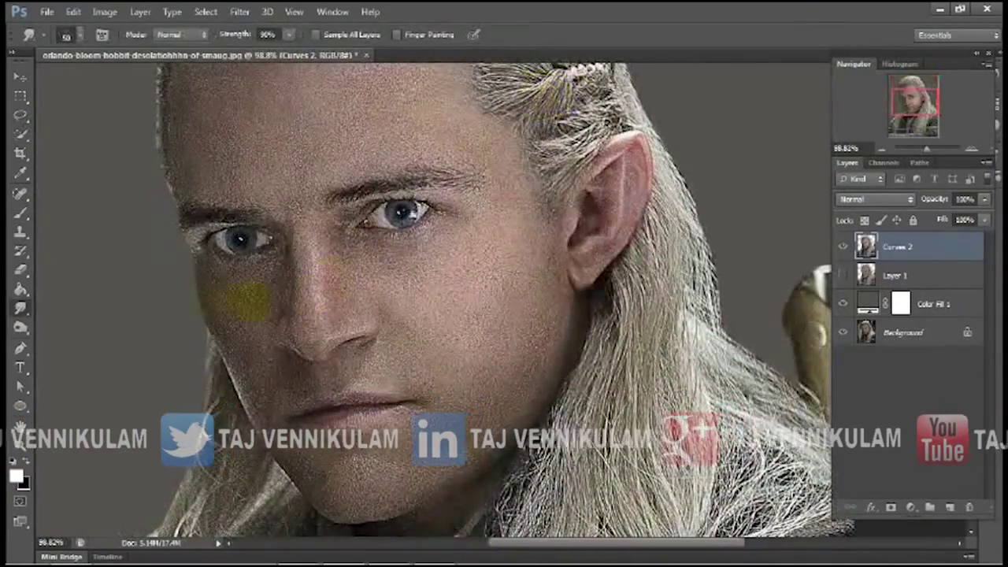
{"action": "right_click", "coordinate": [267, 199]}
{"action": "left_click", "coordinate": [289, 35]}
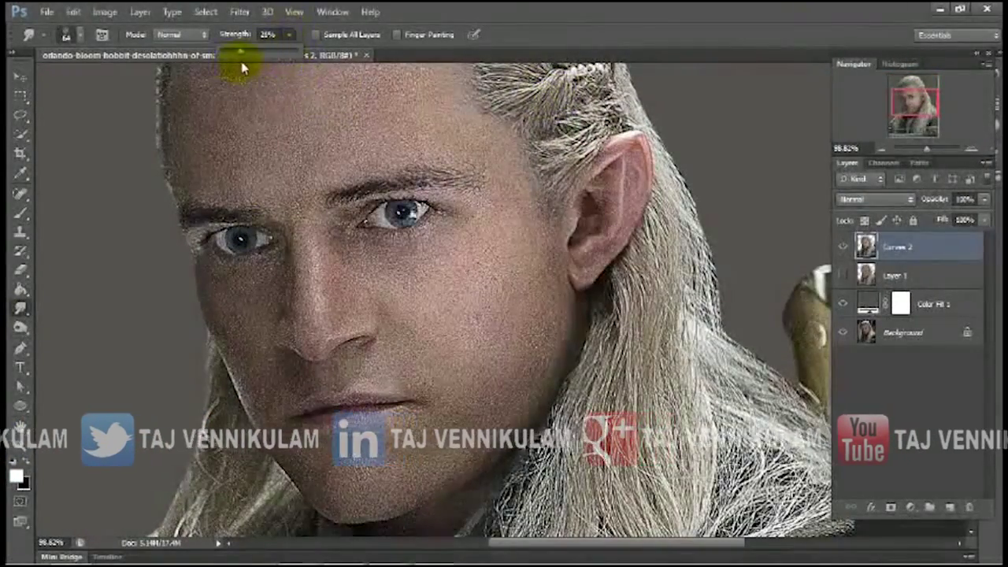
{"action": "left_click", "coordinate": [486, 311]}
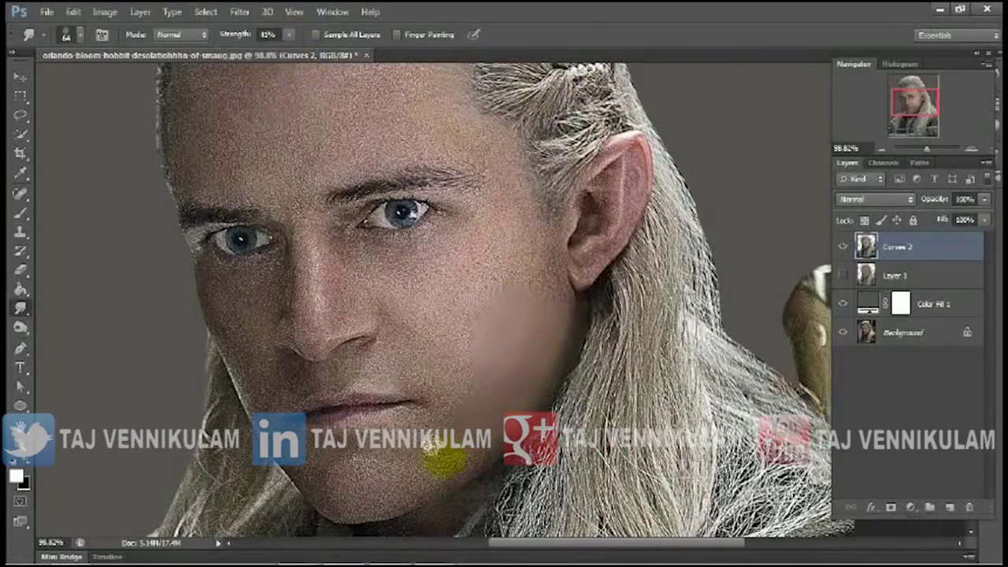
Smudge the skin on the cheek below the eye and around the nose tip
{"action": "scroll", "coordinate": [370, 281], "scroll_direction": "up", "scroll_amount": 2}
{"action": "mouse_move", "coordinate": [342, 232]}
{"action": "left_mouse_down"}
{"action": "mouse_move", "coordinate": [432, 309]}
{"action": "mouse_move", "coordinate": [522, 337]}
{"action": "mouse_move", "coordinate": [536, 169]}
{"action": "mouse_move", "coordinate": [639, 298]}
{"action": "left_mouse_up"}
{"action": "mouse_move", "coordinate": [340, 411]}
{"action": "left_mouse_down"}
{"action": "mouse_move", "coordinate": [396, 338]}
{"action": "mouse_move", "coordinate": [443, 414]}
{"action": "mouse_move", "coordinate": [308, 346]}
{"action": "left_mouse_up"}
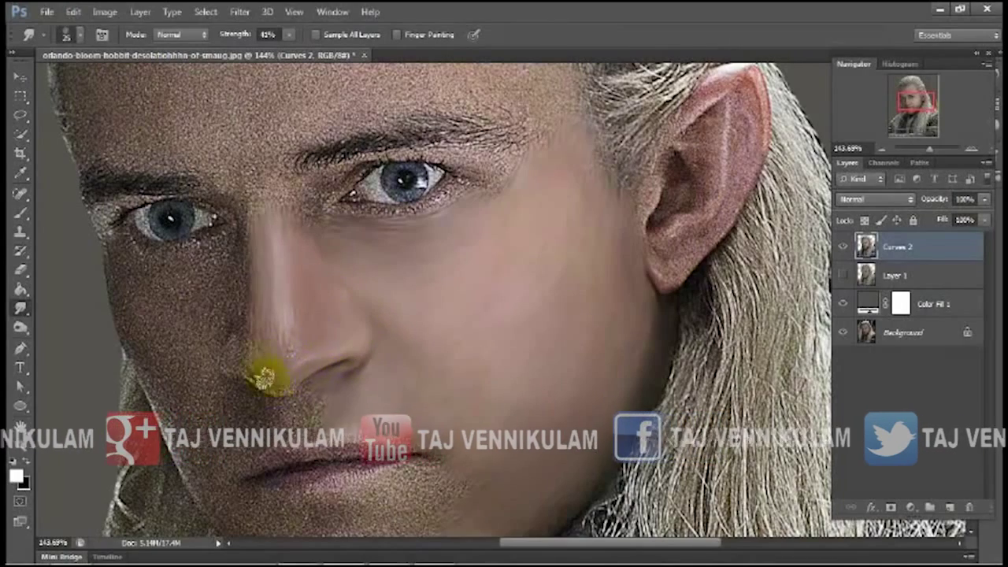
{"action": "scroll", "coordinate": [265, 367], "scroll_direction": "down", "scroll_amount": 2}
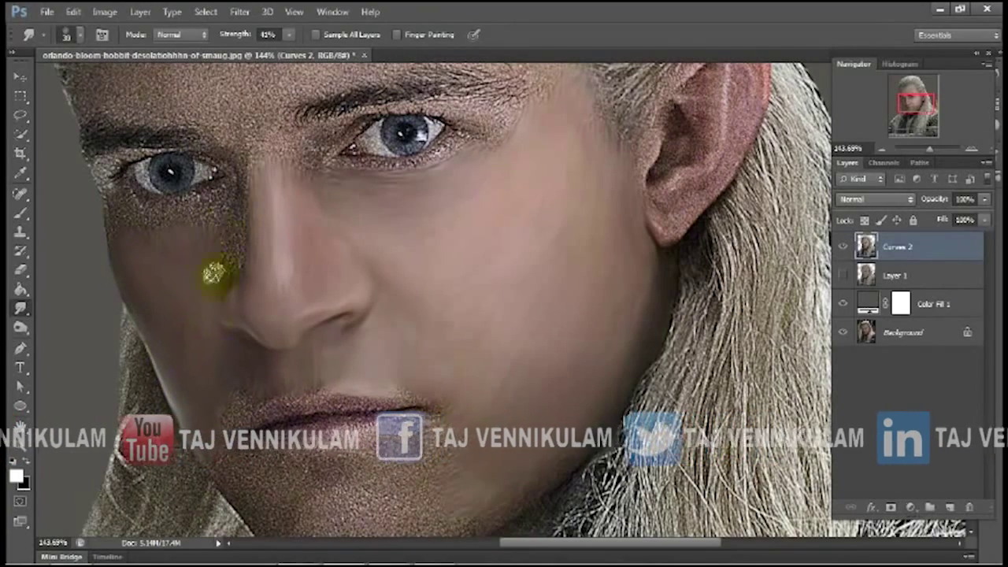
{"action": "scroll", "coordinate": [208, 211], "scroll_direction": "up", "scroll_amount": 5}
{"action": "scroll", "coordinate": [260, 237], "scroll_direction": "up", "scroll_amount": 1}
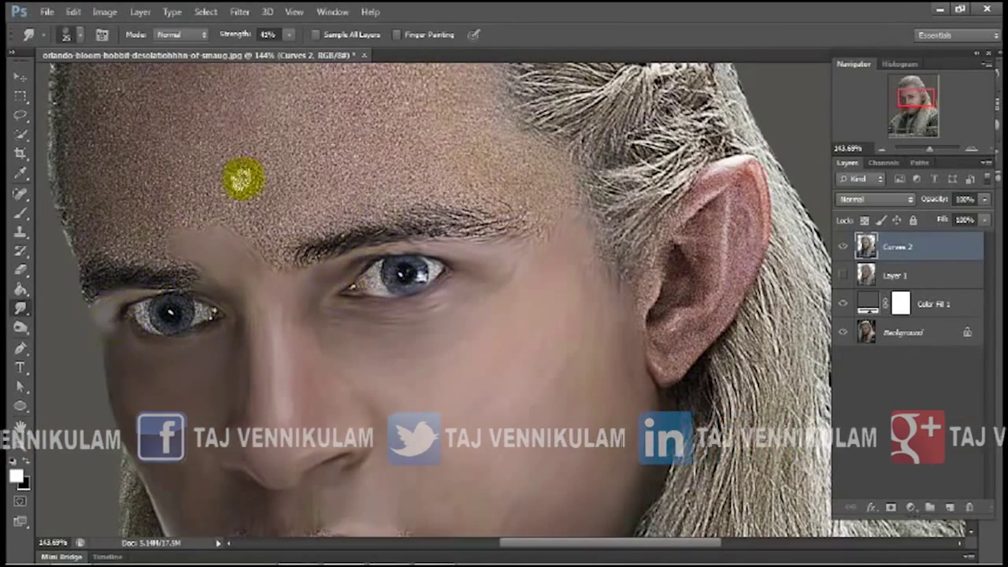
{"action": "scroll", "coordinate": [252, 184], "scroll_direction": "up", "scroll_amount": 4}
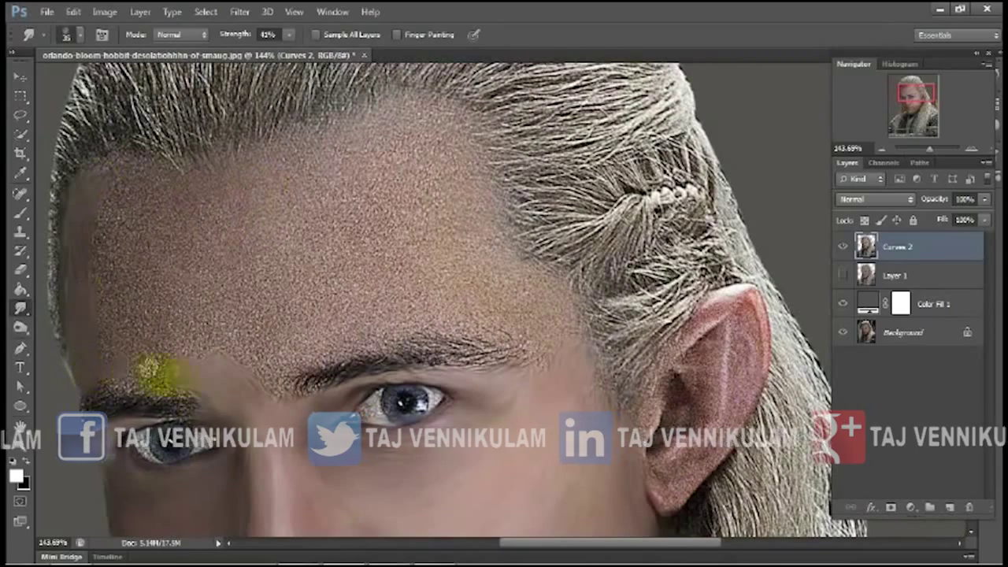
Smudge the grain between the eyebrows and across the forehead to the hairline
{"action": "mouse_move", "coordinate": [539, 358]}
{"action": "left_mouse_down"}
{"action": "mouse_move", "coordinate": [400, 310]}
{"action": "mouse_move", "coordinate": [264, 331]}
{"action": "left_mouse_up"}
{"action": "mouse_move", "coordinate": [299, 228]}
{"action": "left_mouse_down"}
{"action": "mouse_move", "coordinate": [321, 304]}
{"action": "mouse_move", "coordinate": [247, 209]}
{"action": "mouse_move", "coordinate": [227, 281]}
{"action": "left_mouse_up"}
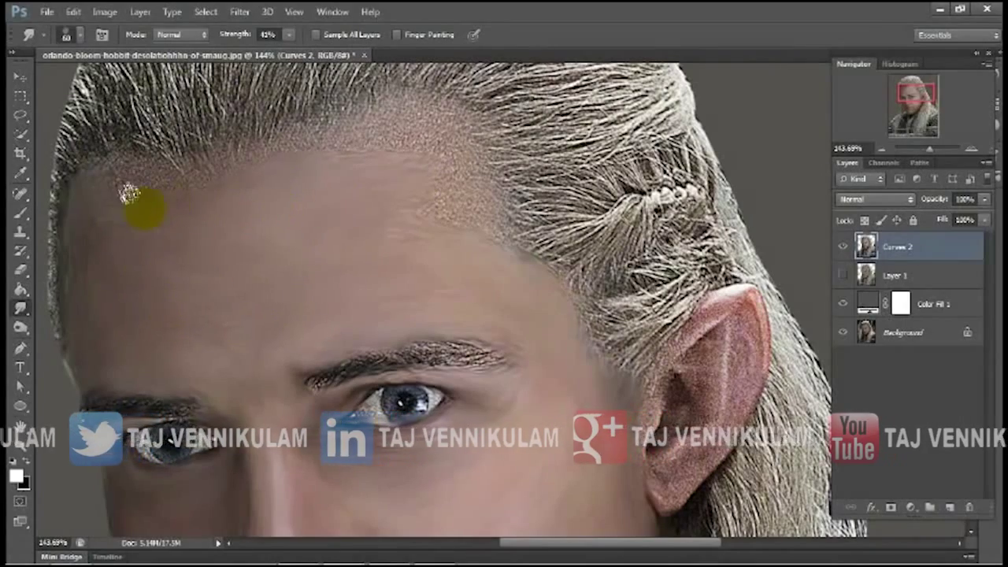
{"action": "mouse_move", "coordinate": [104, 187]}
{"action": "left_mouse_down"}
{"action": "mouse_move", "coordinate": [394, 118]}
{"action": "mouse_move", "coordinate": [454, 208]}
{"action": "left_mouse_up"}
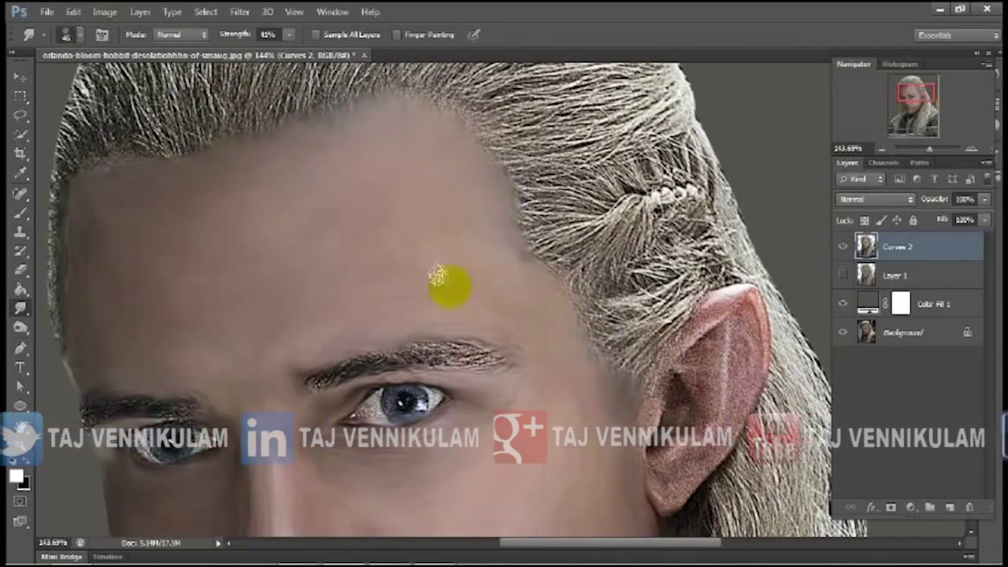
{"action": "scroll", "coordinate": [439, 277], "scroll_direction": "down", "scroll_amount": 4}
{"action": "scroll", "coordinate": [333, 315], "scroll_direction": "down", "scroll_amount": 1}
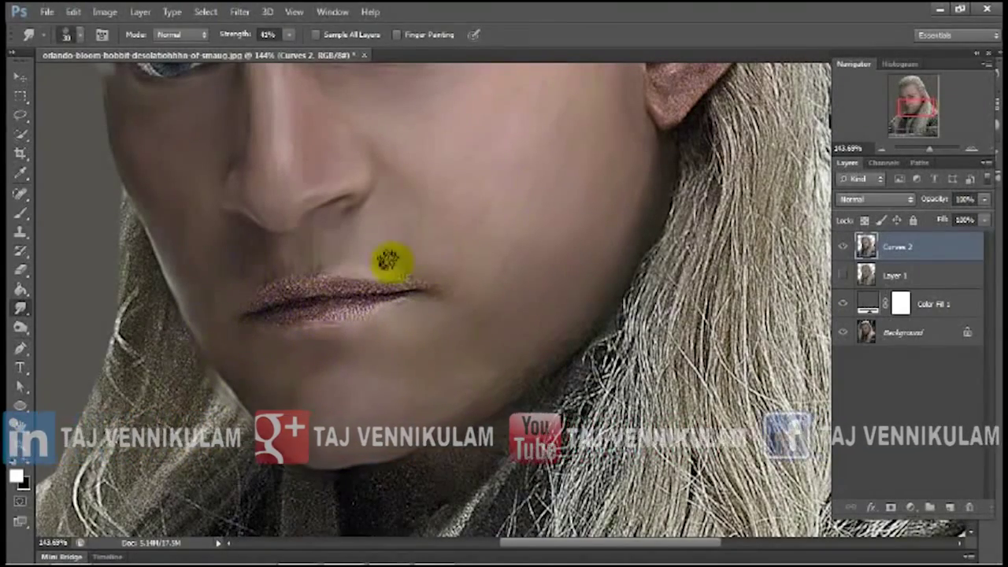
{"action": "scroll", "coordinate": [389, 260], "scroll_direction": "up", "scroll_amount": 3}
Smudge the speckled lips and upper lip edge, then zoom out to the whole face
{"action": "mouse_move", "coordinate": [171, 325]}
{"action": "left_mouse_down"}
{"action": "mouse_move", "coordinate": [310, 285]}
{"action": "mouse_move", "coordinate": [292, 326]}
{"action": "mouse_move", "coordinate": [209, 330]}
{"action": "mouse_move", "coordinate": [259, 344]}
{"action": "mouse_move", "coordinate": [383, 328]}
{"action": "mouse_move", "coordinate": [270, 344]}
{"action": "mouse_move", "coordinate": [355, 338]}
{"action": "mouse_move", "coordinate": [230, 307]}
{"action": "mouse_move", "coordinate": [191, 326]}
{"action": "left_mouse_up"}
{"action": "mouse_move", "coordinate": [191, 326]}
{"action": "left_mouse_down"}
{"action": "mouse_move", "coordinate": [306, 275]}
{"action": "mouse_move", "coordinate": [190, 295]}
{"action": "left_mouse_up"}
{"action": "left_click_drag", "start_coordinate": [190, 295], "coordinate": [289, 267]}
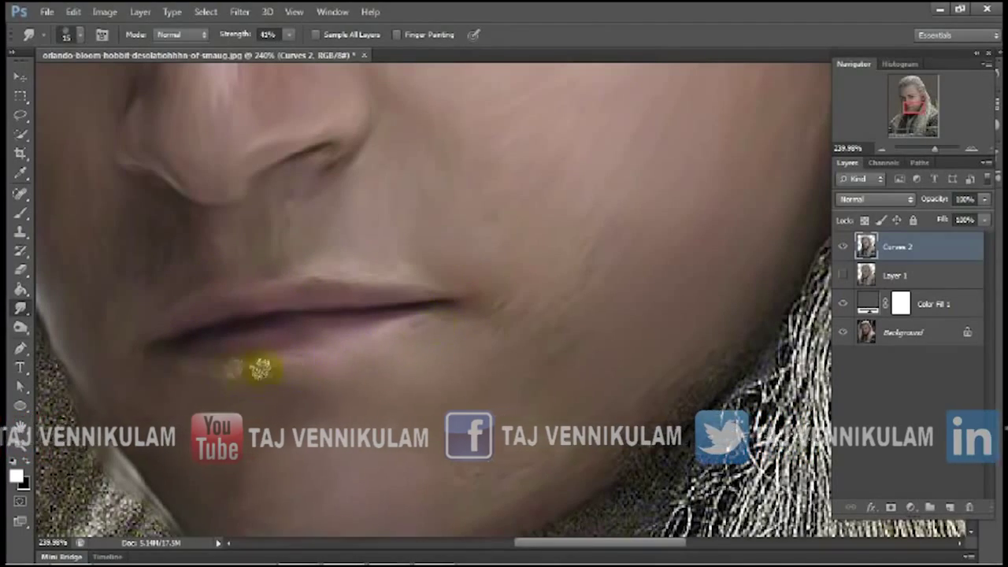
{"action": "key", "text": "z"}
{"action": "left_click", "coordinate": [523, 407], "text": "alt"}
Enlarge the Smudge brush, raise strength to about 78%, and smear the hair and coat left of the collar
{"action": "key", "text": "r"}
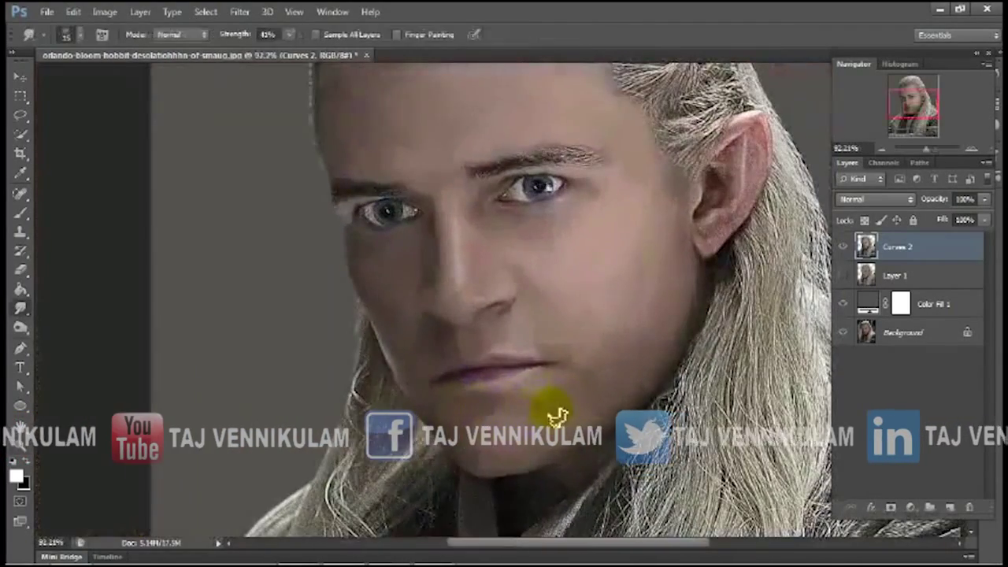
{"action": "mouse_move", "coordinate": [570, 370]}
{"action": "left_mouse_down"}
{"action": "mouse_move", "coordinate": [575, 308]}
{"action": "mouse_move", "coordinate": [510, 49]}
{"action": "left_mouse_up"}
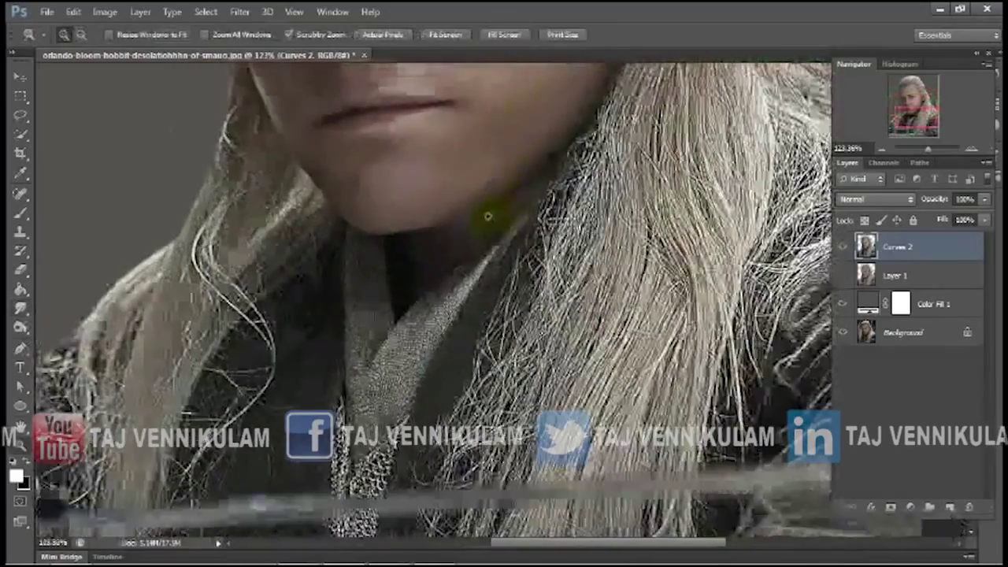
{"action": "right_click", "coordinate": [234, 272]}
{"action": "left_click", "coordinate": [383, 213]}
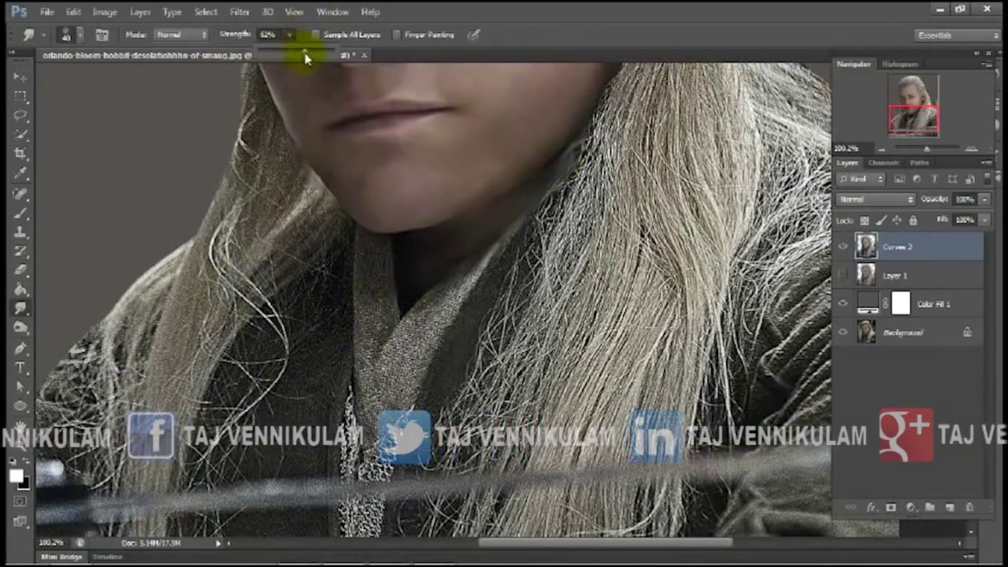
{"action": "left_click_drag", "start_coordinate": [306, 58], "coordinate": [318, 57]}
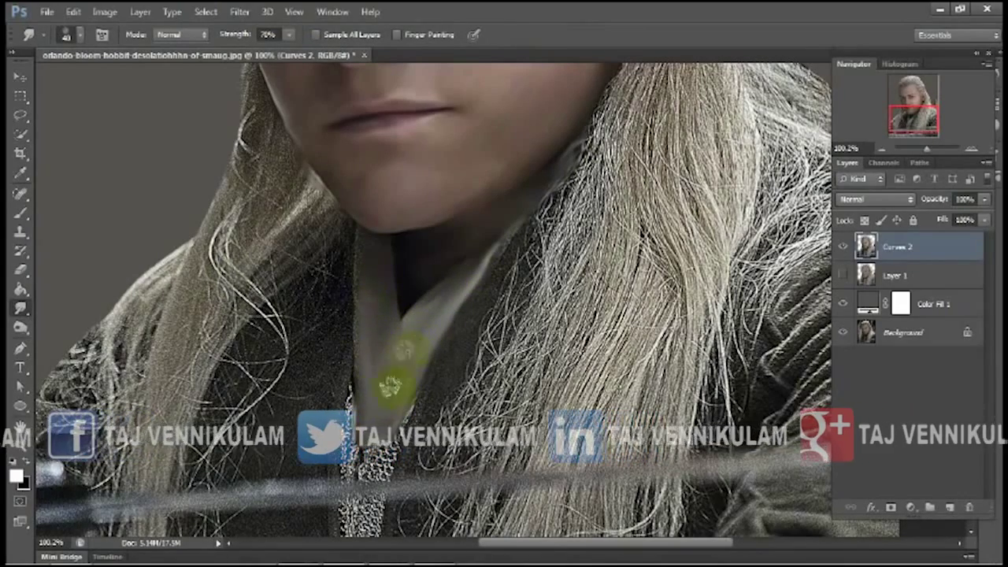
{"action": "left_click_drag", "start_coordinate": [302, 384], "coordinate": [209, 453]}
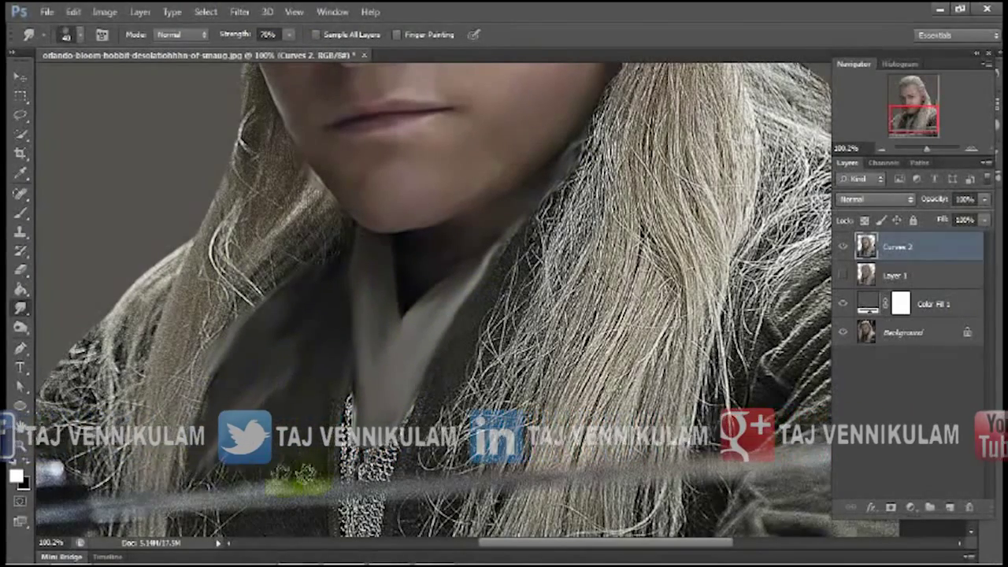
{"action": "scroll", "coordinate": [423, 450], "scroll_direction": "down", "scroll_amount": 3}
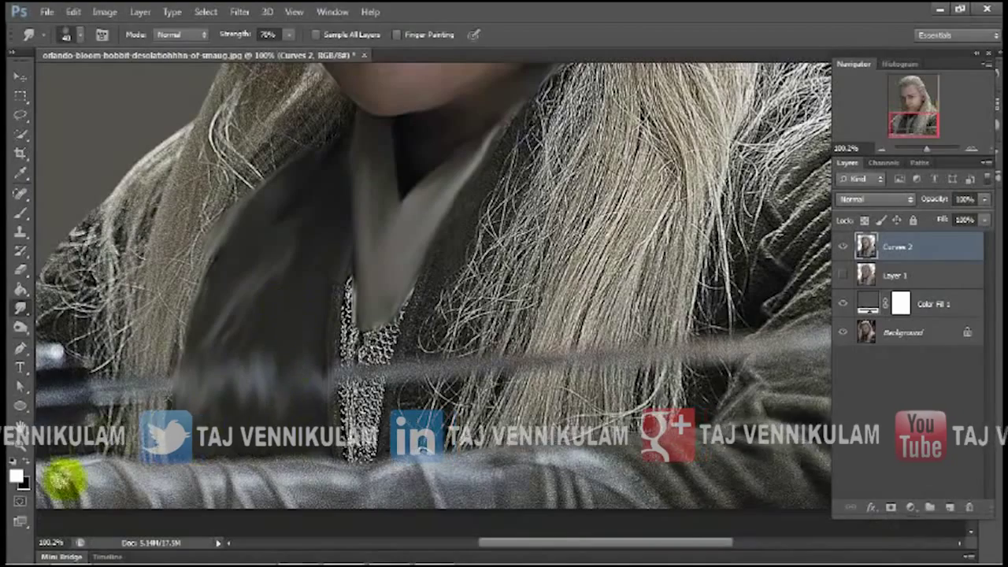
Pick a dark colour, then smear the grey collar tip and light collar area leftward
{"action": "left_click", "coordinate": [16, 474]}
{"action": "left_click", "coordinate": [926, 355]}
{"action": "key", "text": "b"}
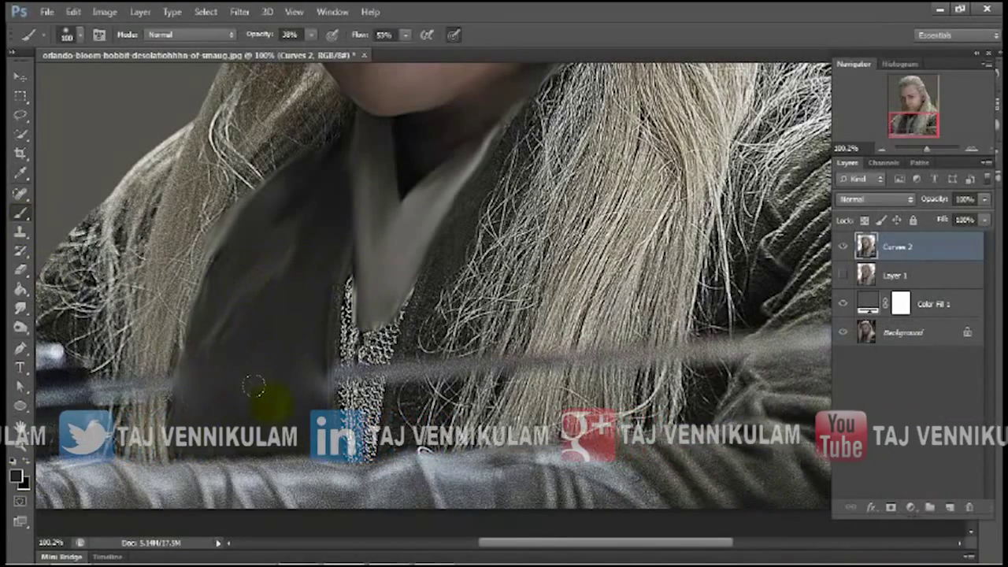
{"action": "key", "text": "r"}
{"action": "left_click_drag", "start_coordinate": [382, 326], "coordinate": [359, 413]}
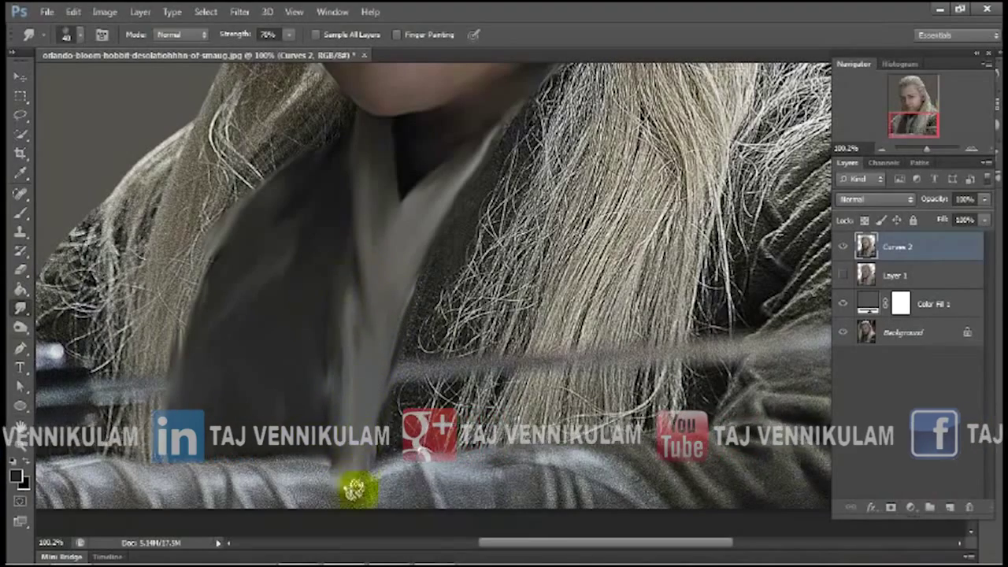
{"action": "left_click_drag", "start_coordinate": [400, 473], "coordinate": [298, 497]}
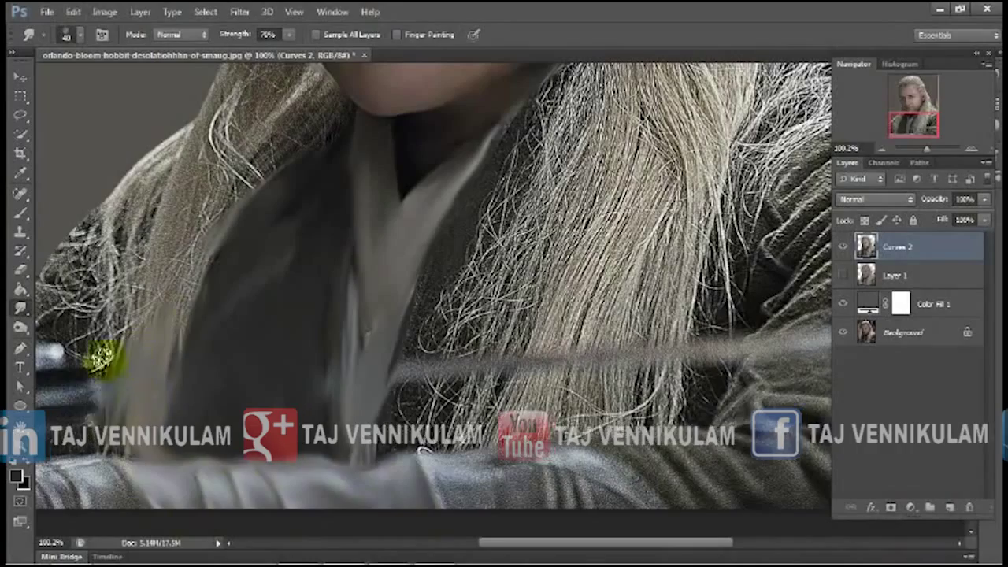
{"action": "left_click_drag", "start_coordinate": [100, 358], "coordinate": [157, 496]}
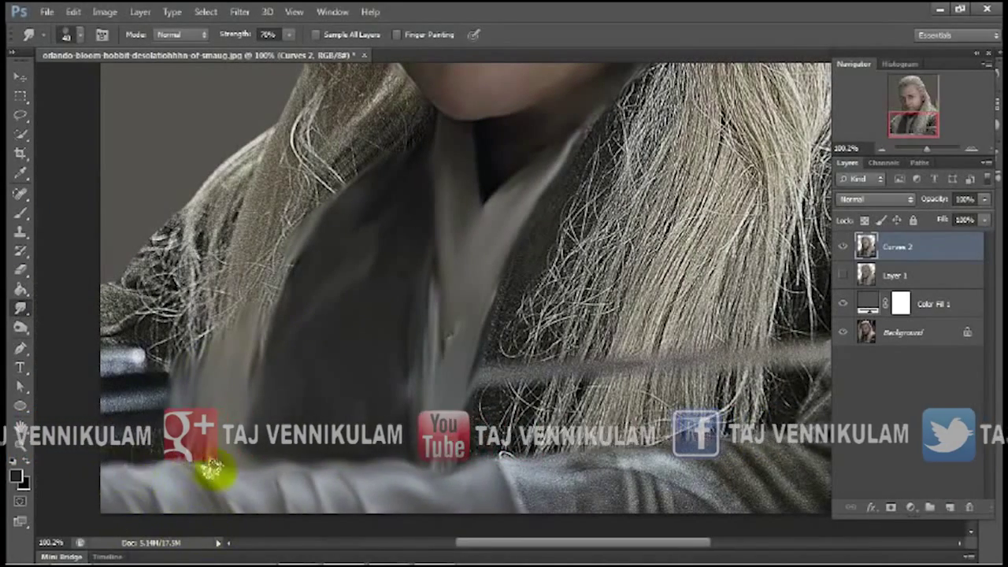
Paint dark over the bright lower-left area with a plain brush
{"action": "left_click", "coordinate": [20, 212]}
{"action": "left_click_drag", "start_coordinate": [311, 35], "coordinate": [299, 47]}
{"action": "mouse_move", "coordinate": [110, 362]}
{"action": "left_mouse_down"}
{"action": "mouse_move", "coordinate": [236, 374]}
{"action": "mouse_move", "coordinate": [225, 288]}
{"action": "left_mouse_up"}
Smudge the upper-left hair strands and the strands above the coat into soft streaks
{"action": "left_click", "coordinate": [21, 307]}
{"action": "left_click_drag", "start_coordinate": [259, 228], "coordinate": [124, 292]}
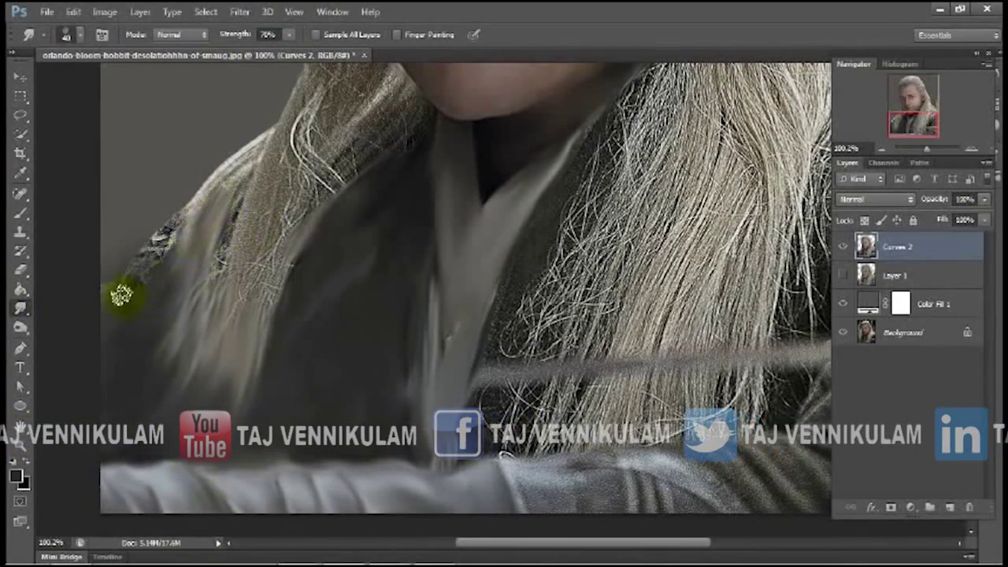
{"action": "left_click_drag", "start_coordinate": [541, 330], "coordinate": [602, 354]}
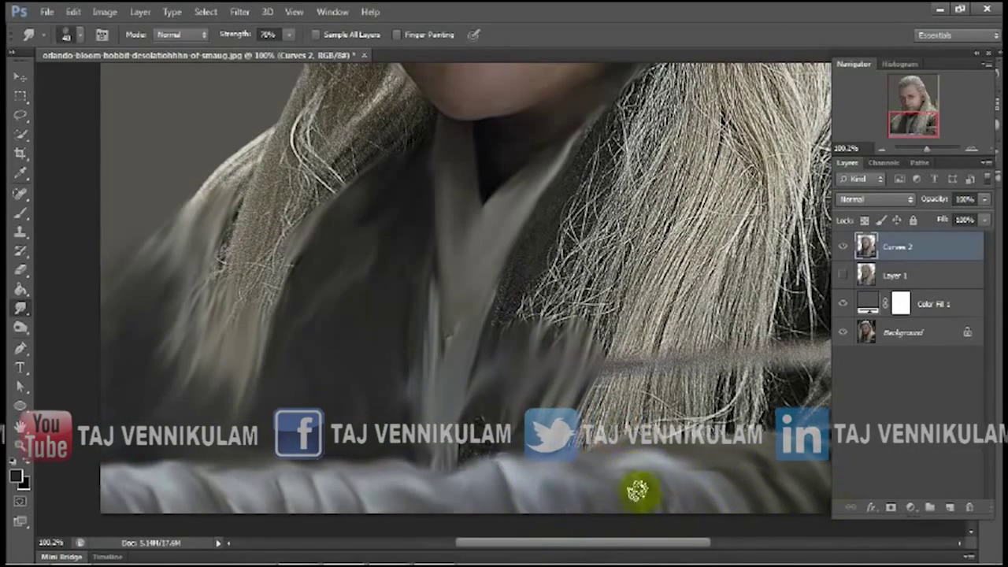
{"action": "left_click_drag", "start_coordinate": [564, 417], "coordinate": [328, 398]}
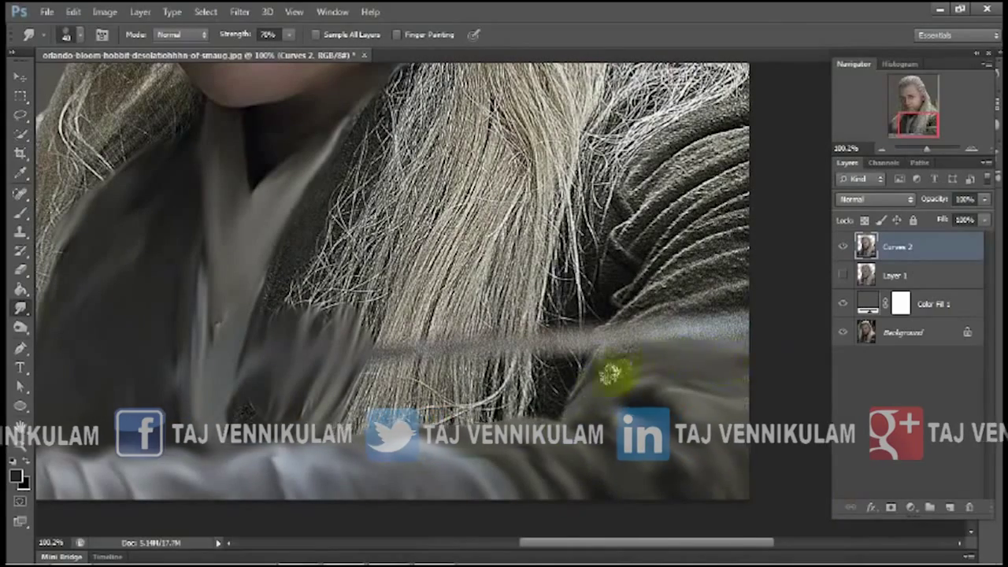
{"action": "scroll", "coordinate": [649, 290], "scroll_direction": "up", "scroll_amount": 3}
{"action": "mouse_move", "coordinate": [650, 289]}
{"action": "left_mouse_down"}
{"action": "mouse_move", "coordinate": [653, 326]}
{"action": "mouse_move", "coordinate": [744, 292]}
{"action": "mouse_move", "coordinate": [693, 378]}
{"action": "left_mouse_up"}
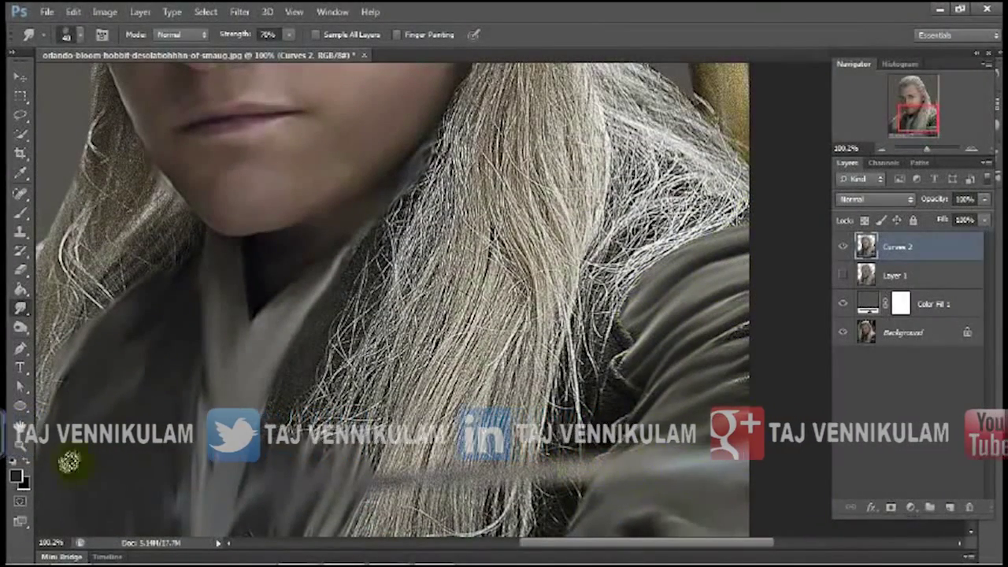
Smooth the coat folds and stray hairs on the right, then zoom out to the whole portrait
{"action": "key", "text": "b"}
{"action": "left_click", "coordinate": [21, 310]}
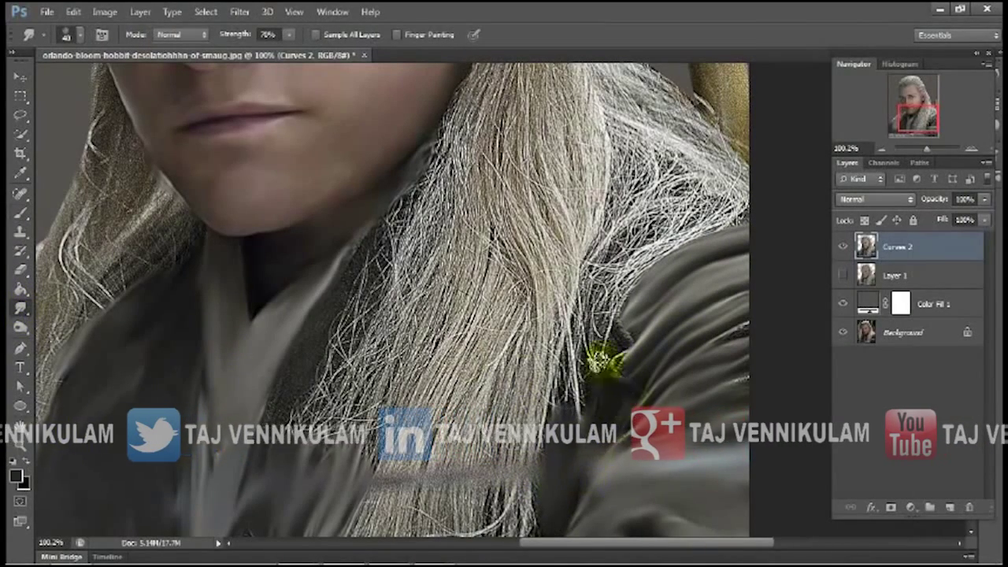
{"action": "left_click_drag", "start_coordinate": [604, 360], "coordinate": [576, 344]}
{"action": "mouse_move", "coordinate": [715, 338]}
{"action": "left_mouse_down"}
{"action": "mouse_move", "coordinate": [682, 378]}
{"action": "mouse_move", "coordinate": [752, 200]}
{"action": "left_mouse_up"}
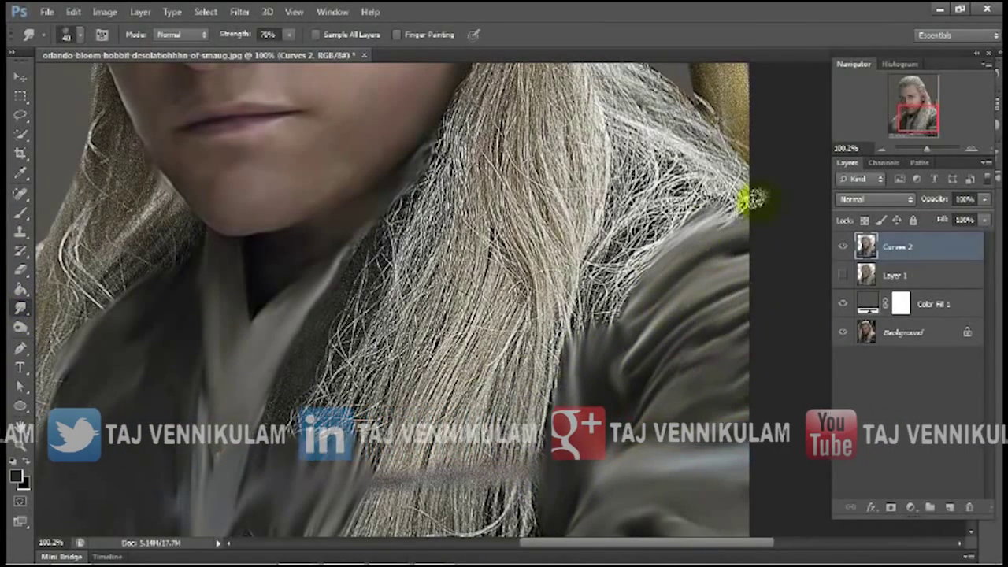
{"action": "scroll", "coordinate": [583, 338], "scroll_direction": "down", "scroll_amount": 3}
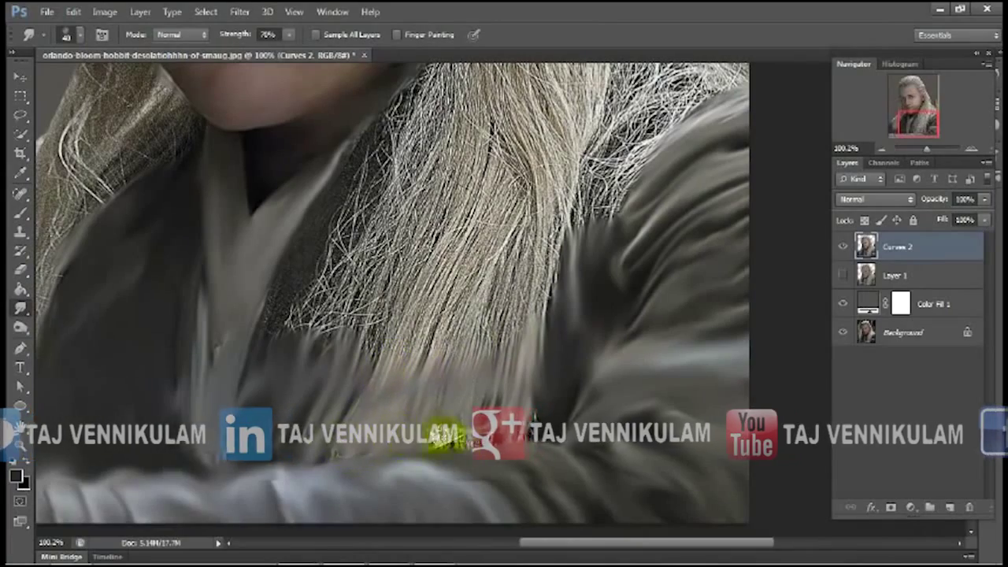
{"action": "scroll", "coordinate": [364, 267], "scroll_direction": "up", "scroll_amount": 3}
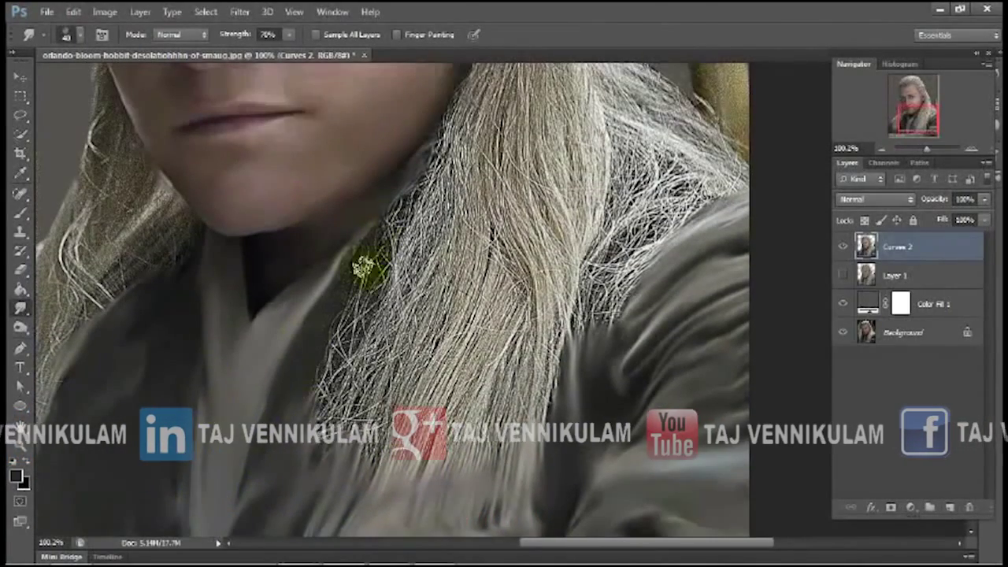
{"action": "left_click_drag", "start_coordinate": [927, 150], "coordinate": [926, 157]}
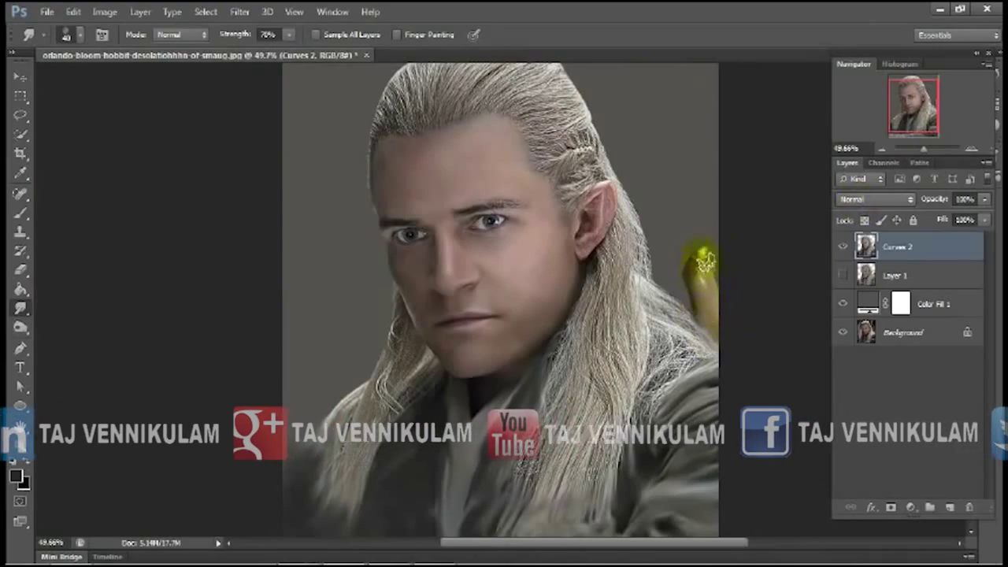
Zoom in on the chin and hair, set Smudge strength to 96% and enlarge the brush
{"action": "left_click_drag", "start_coordinate": [927, 144], "coordinate": [930, 149]}
{"action": "left_click_drag", "start_coordinate": [913, 98], "coordinate": [907, 107]}
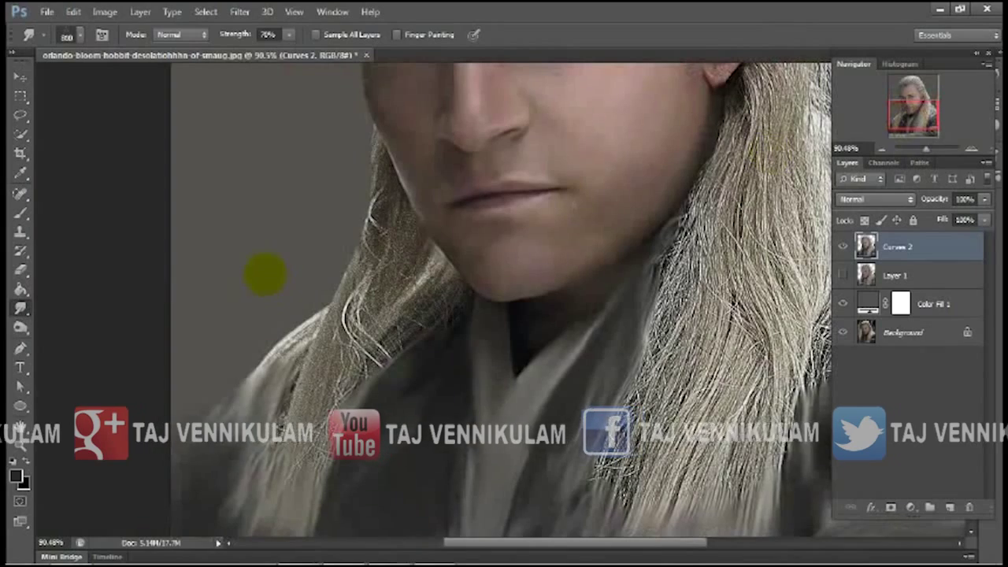
{"action": "left_click_drag", "start_coordinate": [305, 55], "coordinate": [279, 50]}
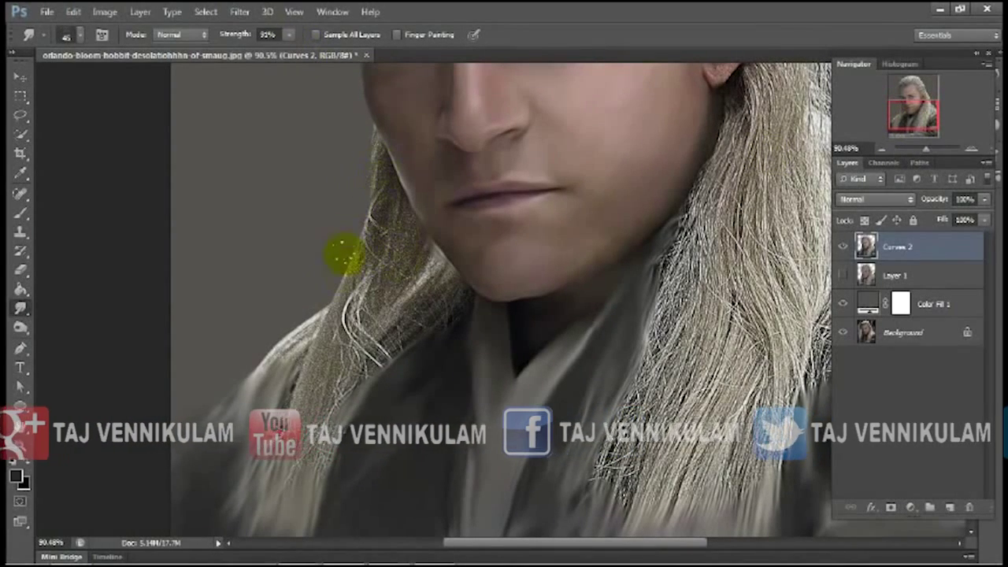
{"action": "key", "text": "9"}
{"action": "key", "text": "6"}
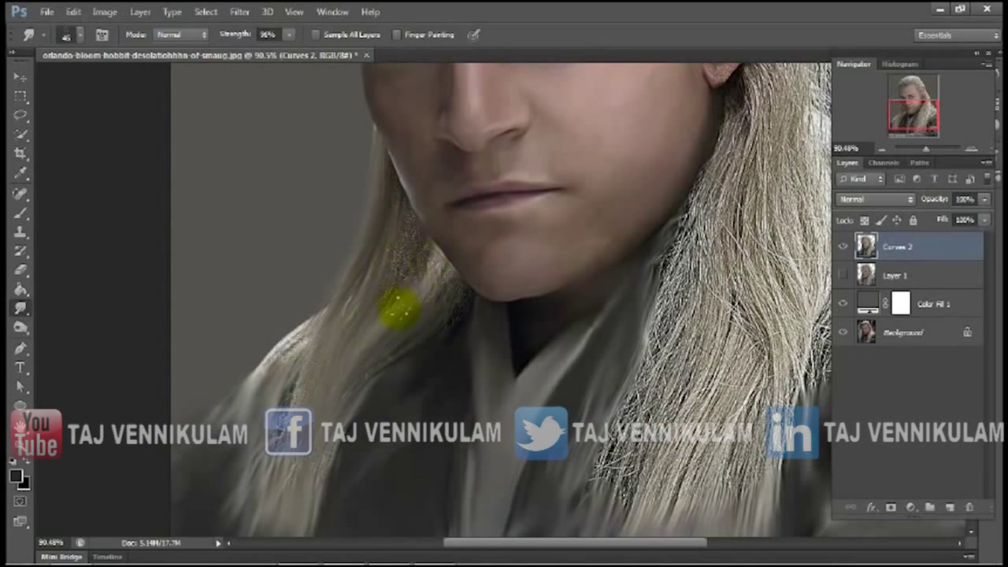
{"action": "scroll", "coordinate": [408, 275], "scroll_direction": "down", "scroll_amount": 3}
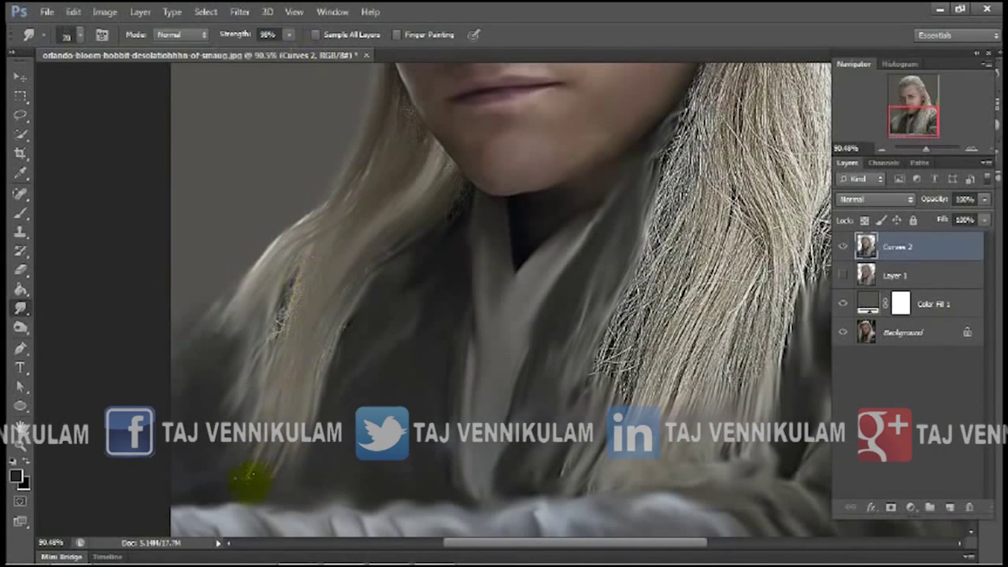
{"action": "key", "text": "bracketright"}
{"action": "key", "text": "bracketright"}
{"action": "key", "text": "bracketright"}
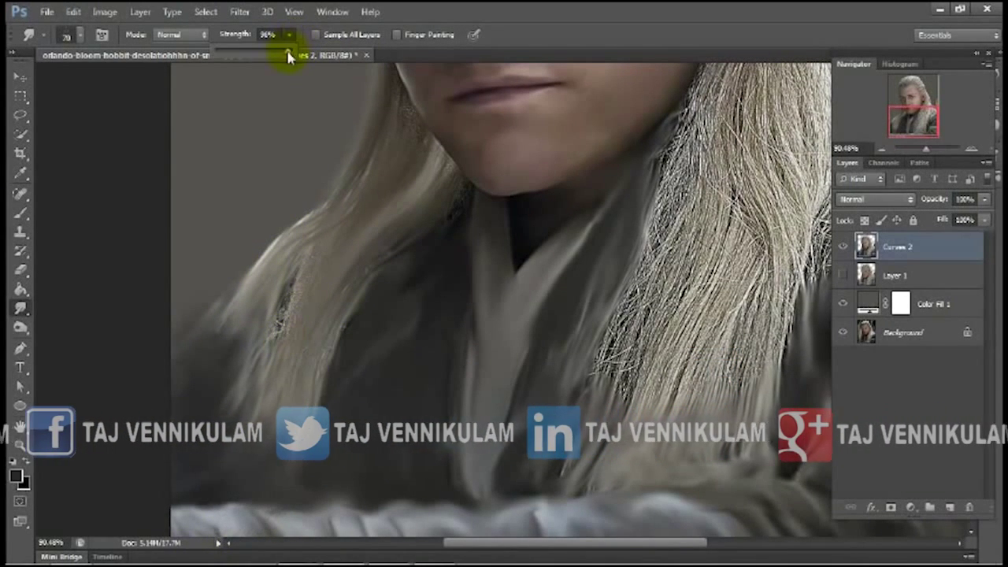
Smudge the hair strands on the left side of the face smooth
{"action": "left_click_drag", "start_coordinate": [288, 276], "coordinate": [275, 333]}
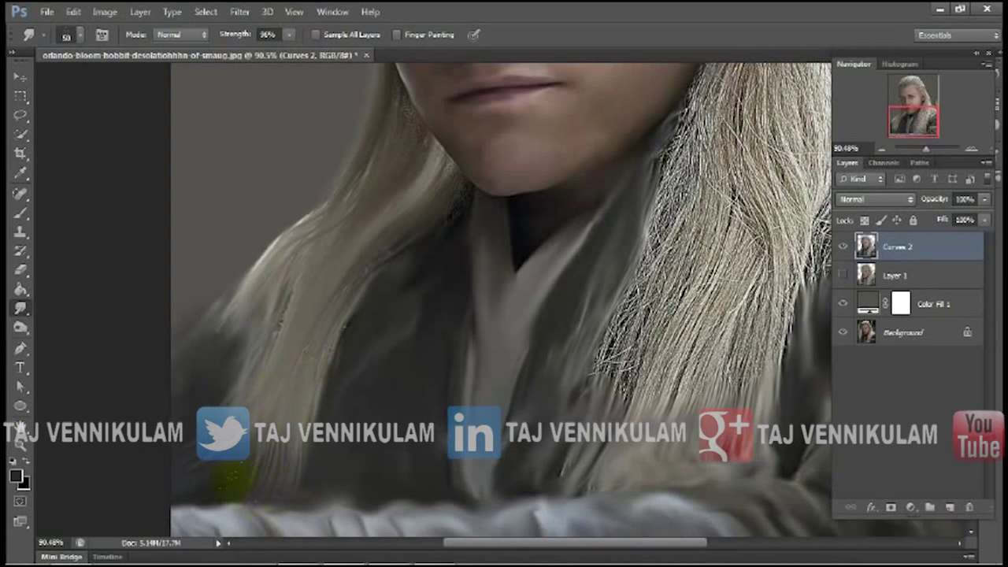
{"action": "mouse_move", "coordinate": [225, 387]}
{"action": "left_mouse_down"}
{"action": "mouse_move", "coordinate": [232, 326]}
{"action": "mouse_move", "coordinate": [244, 383]}
{"action": "mouse_move", "coordinate": [268, 244]}
{"action": "left_mouse_up"}
{"action": "left_click_drag", "start_coordinate": [160, 341], "coordinate": [254, 355]}
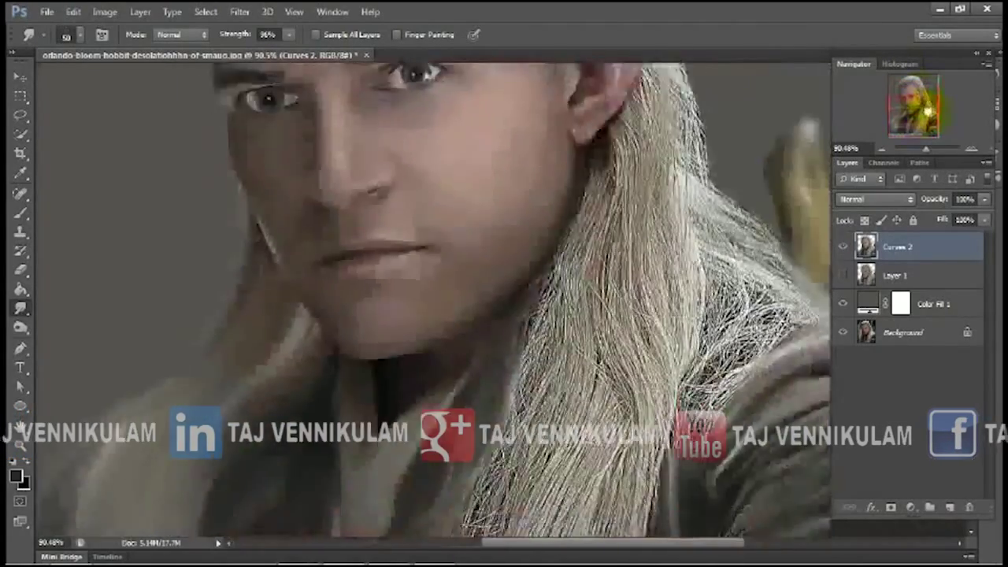
Smear the hair at the right edge downward, smoothing away the white stray strands
{"action": "left_click_drag", "start_coordinate": [909, 71], "coordinate": [913, 100]}
{"action": "mouse_move", "coordinate": [612, 218]}
{"action": "left_mouse_down"}
{"action": "mouse_move", "coordinate": [586, 192]}
{"action": "mouse_move", "coordinate": [534, 402]}
{"action": "left_mouse_up"}
{"action": "scroll", "coordinate": [539, 317], "scroll_direction": "down", "scroll_amount": 2}
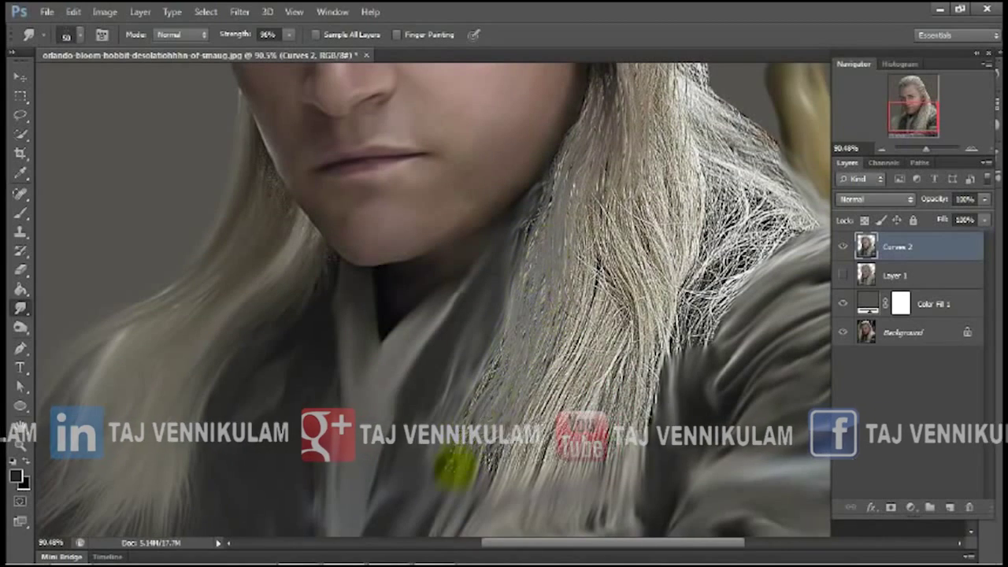
{"action": "left_click_drag", "start_coordinate": [596, 207], "coordinate": [612, 383]}
{"action": "scroll", "coordinate": [540, 467], "scroll_direction": "down", "scroll_amount": 2}
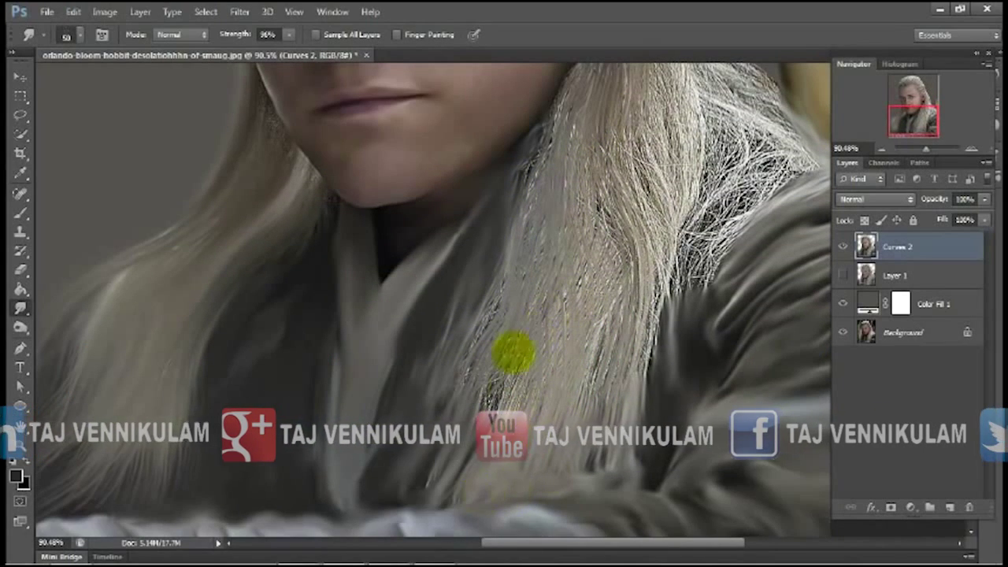
{"action": "left_click_drag", "start_coordinate": [642, 206], "coordinate": [658, 303]}
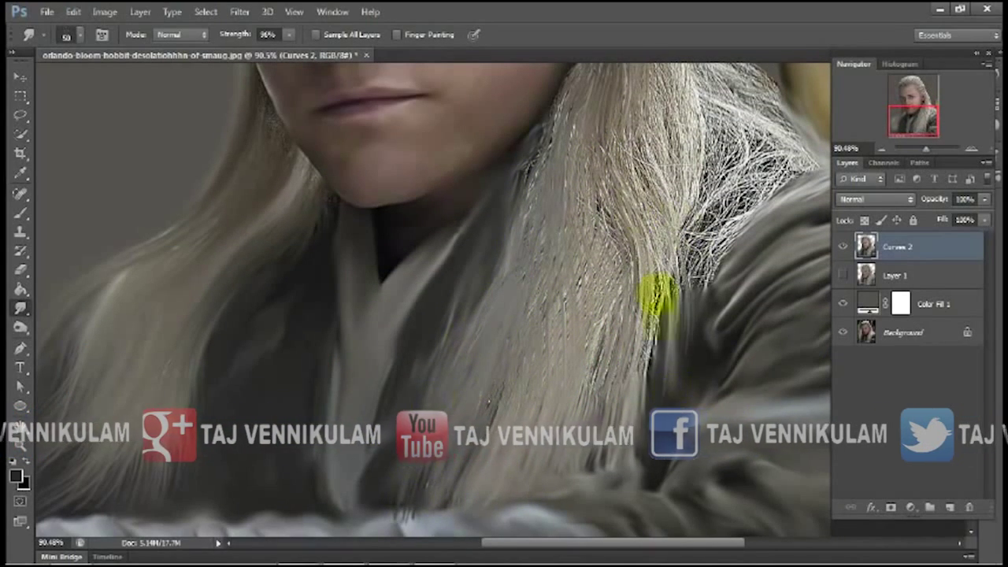
{"action": "scroll", "coordinate": [648, 220], "scroll_direction": "up", "scroll_amount": 5}
{"action": "mouse_move", "coordinate": [661, 212]}
{"action": "left_mouse_down"}
{"action": "mouse_move", "coordinate": [727, 231]}
{"action": "mouse_move", "coordinate": [732, 292]}
{"action": "mouse_move", "coordinate": [697, 401]}
{"action": "mouse_move", "coordinate": [754, 283]}
{"action": "mouse_move", "coordinate": [780, 326]}
{"action": "mouse_move", "coordinate": [780, 225]}
{"action": "mouse_move", "coordinate": [701, 169]}
{"action": "mouse_move", "coordinate": [726, 244]}
{"action": "left_mouse_up"}
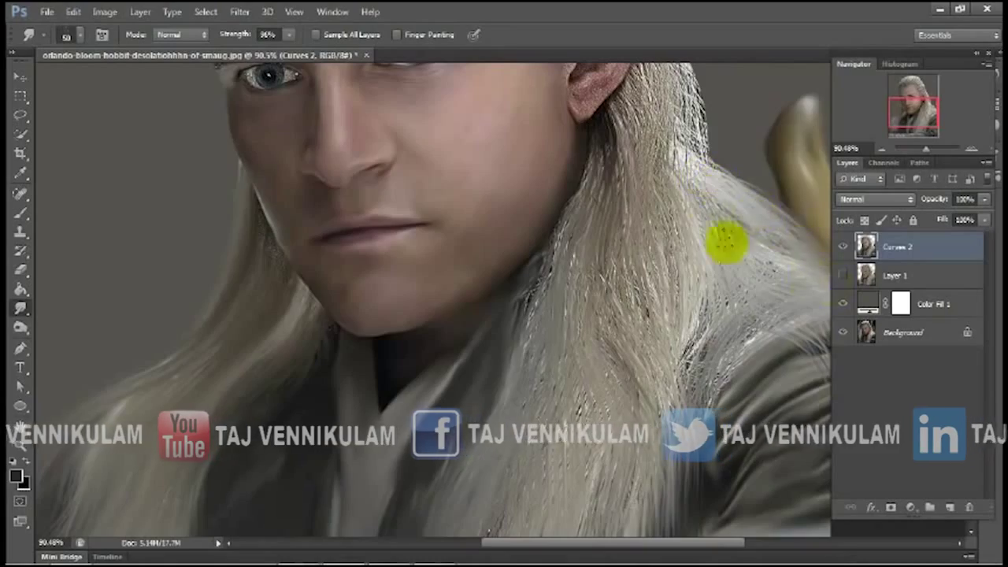
{"action": "scroll", "coordinate": [732, 236], "scroll_direction": "up", "scroll_amount": 6}
Zoom in on the hairline, raise Smudge strength to about 95%, and soften the hair edge
{"action": "scroll", "coordinate": [732, 236], "scroll_direction": "up", "scroll_amount": 5}
{"action": "scroll", "coordinate": [334, 189], "scroll_direction": "up", "scroll_amount": 4}
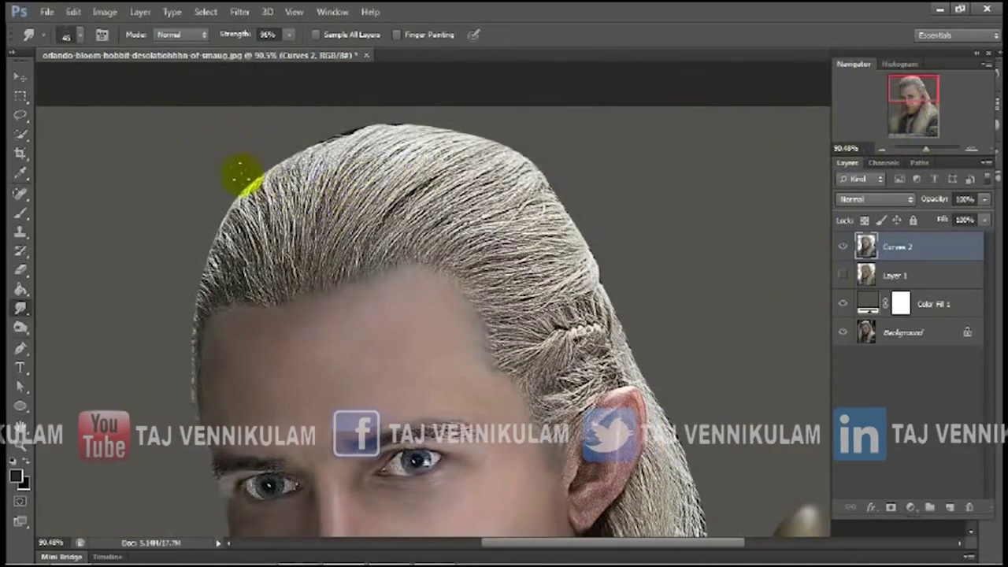
{"action": "left_click_drag", "start_coordinate": [286, 63], "coordinate": [288, 63]}
{"action": "scroll", "coordinate": [212, 307], "scroll_direction": "up", "scroll_amount": 3}
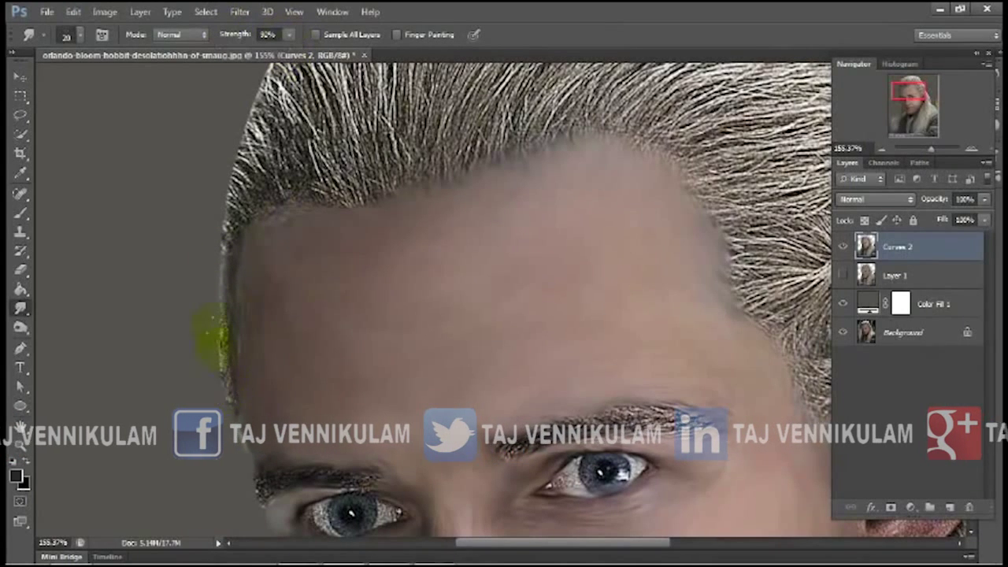
{"action": "left_click", "coordinate": [291, 34]}
{"action": "left_click_drag", "start_coordinate": [288, 63], "coordinate": [291, 63]}
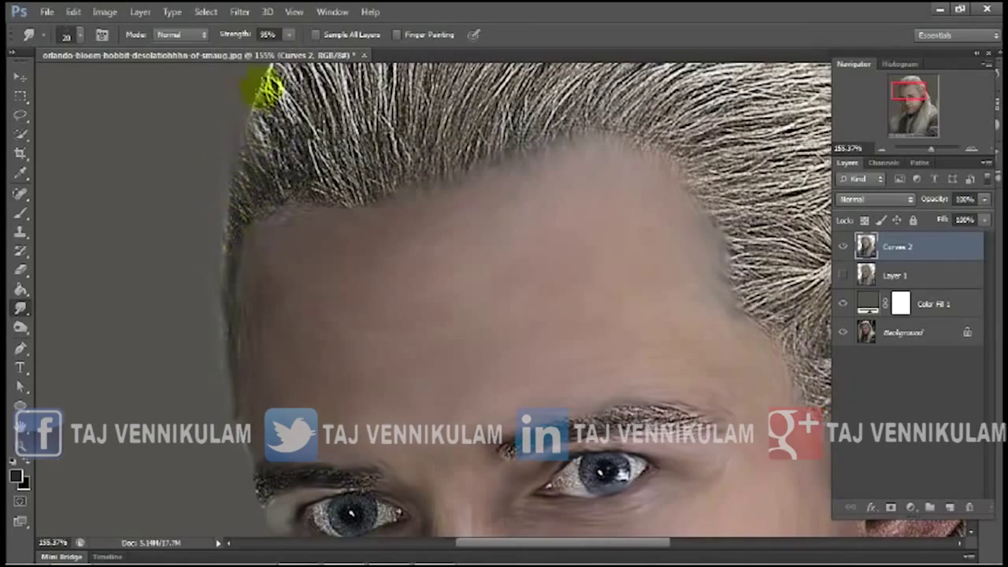
{"action": "scroll", "coordinate": [264, 87], "scroll_direction": "up", "scroll_amount": 5}
{"action": "mouse_move", "coordinate": [296, 315]}
{"action": "left_mouse_down"}
{"action": "mouse_move", "coordinate": [292, 207]}
{"action": "mouse_move", "coordinate": [285, 237]}
{"action": "mouse_move", "coordinate": [369, 153]}
{"action": "mouse_move", "coordinate": [344, 347]}
{"action": "mouse_move", "coordinate": [479, 90]}
{"action": "mouse_move", "coordinate": [404, 157]}
{"action": "mouse_move", "coordinate": [379, 253]}
{"action": "mouse_move", "coordinate": [331, 286]}
{"action": "mouse_move", "coordinate": [311, 210]}
{"action": "mouse_move", "coordinate": [344, 160]}
{"action": "mouse_move", "coordinate": [328, 196]}
{"action": "mouse_move", "coordinate": [391, 248]}
{"action": "mouse_move", "coordinate": [625, 198]}
{"action": "mouse_move", "coordinate": [662, 130]}
{"action": "mouse_move", "coordinate": [461, 247]}
{"action": "mouse_move", "coordinate": [499, 146]}
{"action": "mouse_move", "coordinate": [360, 292]}
{"action": "mouse_move", "coordinate": [715, 201]}
{"action": "mouse_move", "coordinate": [607, 243]}
{"action": "mouse_move", "coordinate": [522, 314]}
{"action": "mouse_move", "coordinate": [731, 117]}
{"action": "mouse_move", "coordinate": [461, 232]}
{"action": "mouse_move", "coordinate": [477, 202]}
{"action": "mouse_move", "coordinate": [433, 186]}
{"action": "mouse_move", "coordinate": [288, 218]}
{"action": "mouse_move", "coordinate": [297, 252]}
{"action": "mouse_move", "coordinate": [292, 218]}
{"action": "mouse_move", "coordinate": [401, 347]}
{"action": "mouse_move", "coordinate": [605, 263]}
{"action": "mouse_move", "coordinate": [496, 206]}
{"action": "left_mouse_up"}
Set the smudge brush to 30, smear the hair edge near the ear, and zoom out
{"action": "key", "text": "bracketright"}
{"action": "key", "text": "bracketleft"}
{"action": "mouse_move", "coordinate": [747, 270]}
{"action": "left_mouse_down"}
{"action": "mouse_move", "coordinate": [552, 248]}
{"action": "mouse_move", "coordinate": [513, 300]}
{"action": "mouse_move", "coordinate": [547, 378]}
{"action": "mouse_move", "coordinate": [648, 386]}
{"action": "mouse_move", "coordinate": [629, 331]}
{"action": "mouse_move", "coordinate": [654, 347]}
{"action": "left_mouse_up"}
{"action": "mouse_move", "coordinate": [661, 384]}
{"action": "left_mouse_down"}
{"action": "mouse_move", "coordinate": [626, 297]}
{"action": "mouse_move", "coordinate": [601, 281]}
{"action": "mouse_move", "coordinate": [558, 276]}
{"action": "mouse_move", "coordinate": [528, 191]}
{"action": "left_mouse_up"}
{"action": "scroll", "coordinate": [724, 311], "scroll_direction": "down", "scroll_amount": 3}
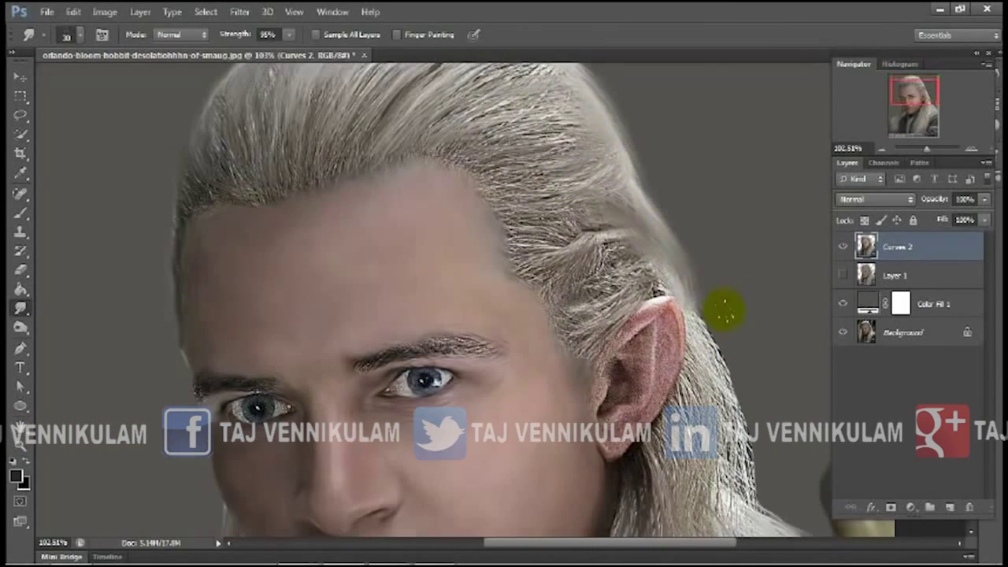
{"action": "scroll", "coordinate": [716, 294], "scroll_direction": "down", "scroll_amount": 2}
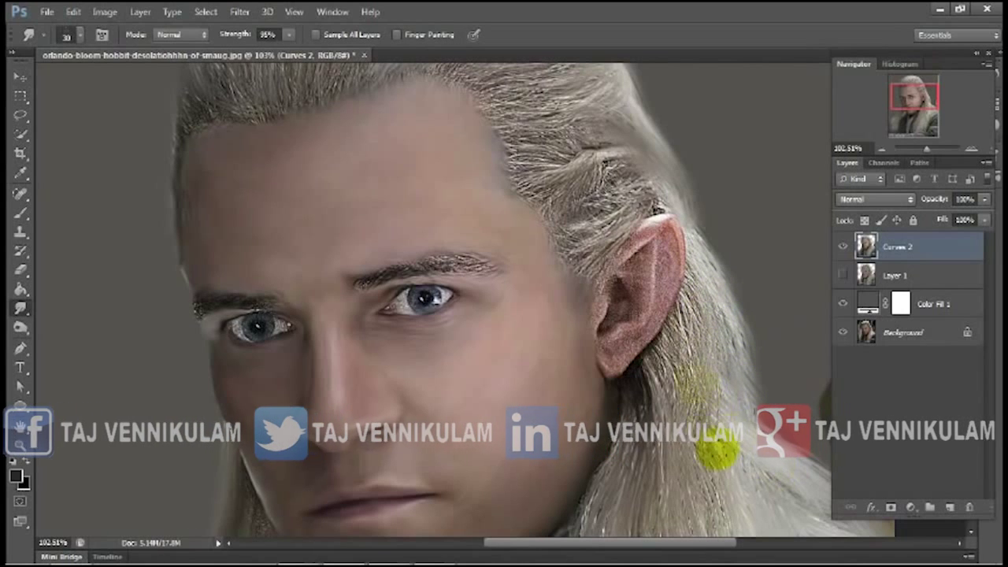
{"action": "left_click", "coordinate": [923, 150]}
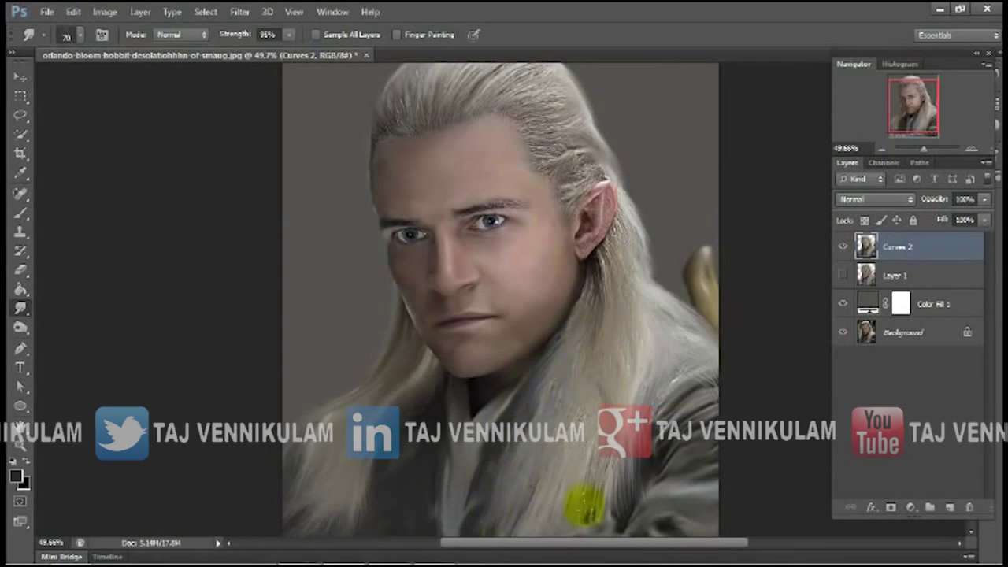
{"action": "scroll", "coordinate": [583, 504], "scroll_direction": "down", "scroll_amount": 2}
Choose the 300 px soft brush, zoom in on the face, and lower Smudge strength
{"action": "scroll", "coordinate": [583, 504], "scroll_direction": "down", "scroll_amount": 1}
{"action": "right_click", "coordinate": [461, 306]}
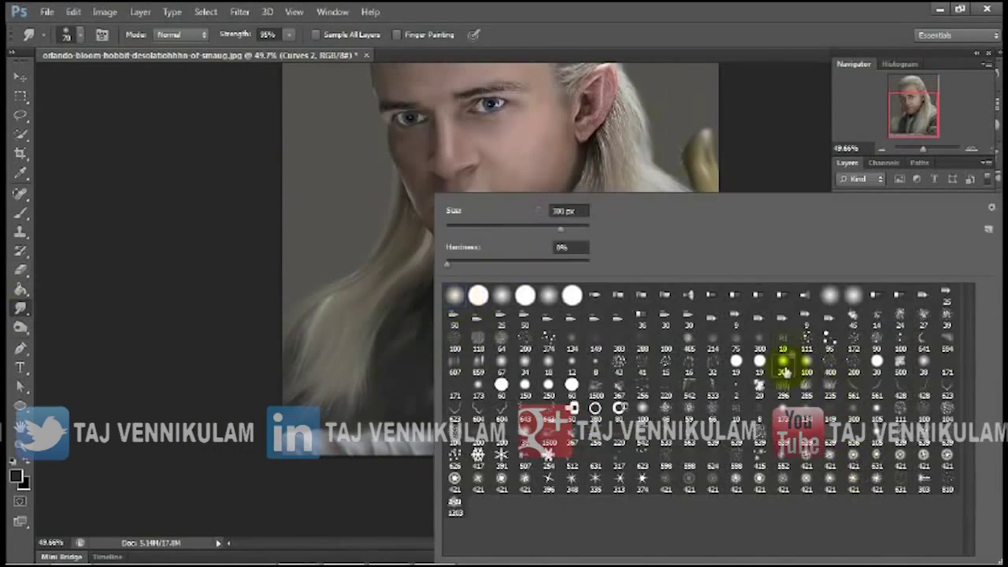
{"action": "double_click", "coordinate": [784, 370]}
{"action": "left_click_drag", "start_coordinate": [922, 148], "coordinate": [929, 148]}
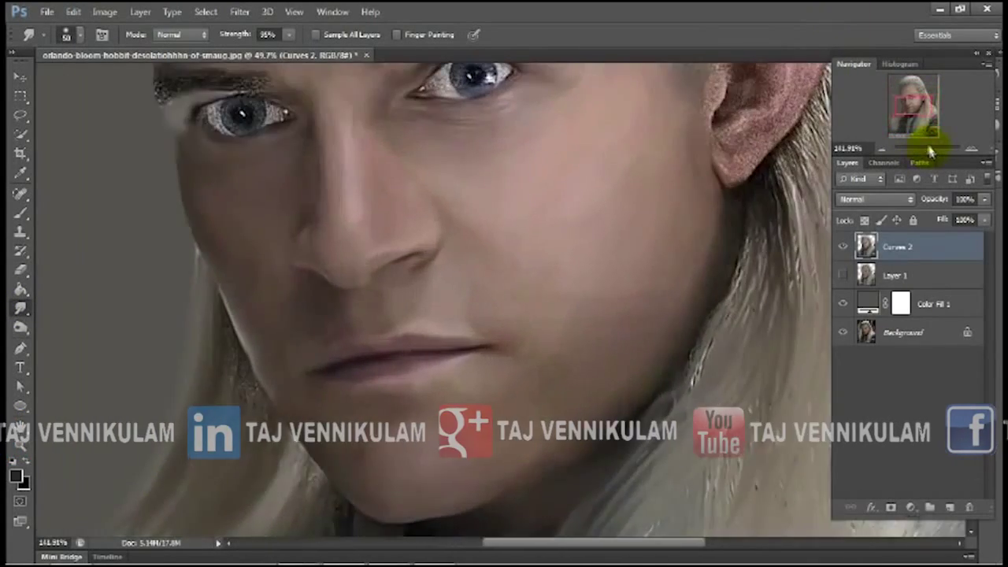
{"action": "right_click", "coordinate": [226, 259]}
{"action": "left_click", "coordinate": [599, 376]}
{"action": "left_click", "coordinate": [290, 37]}
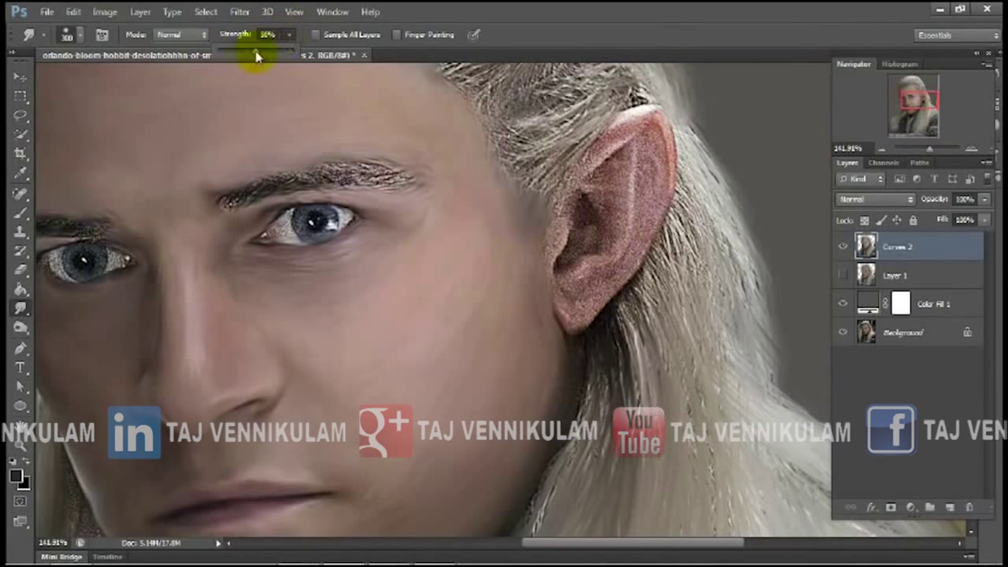
{"action": "left_click_drag", "start_coordinate": [256, 55], "coordinate": [251, 55]}
{"action": "left_click", "coordinate": [590, 275]}
Smudge the ear smooth from earlobe to tip, blending the rim into the inner ear
{"action": "left_click_drag", "start_coordinate": [583, 292], "coordinate": [617, 275]}
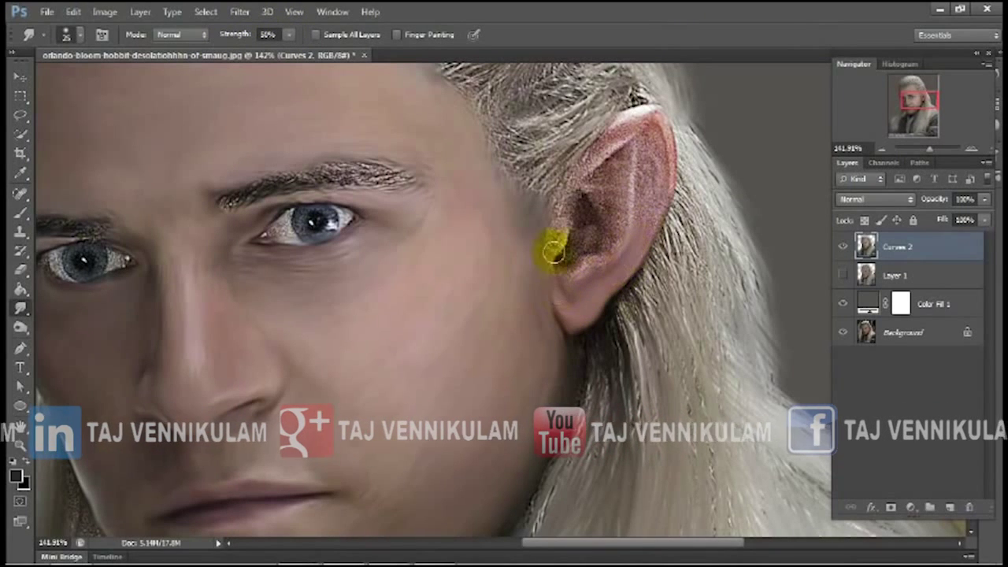
{"action": "left_click_drag", "start_coordinate": [554, 251], "coordinate": [592, 255]}
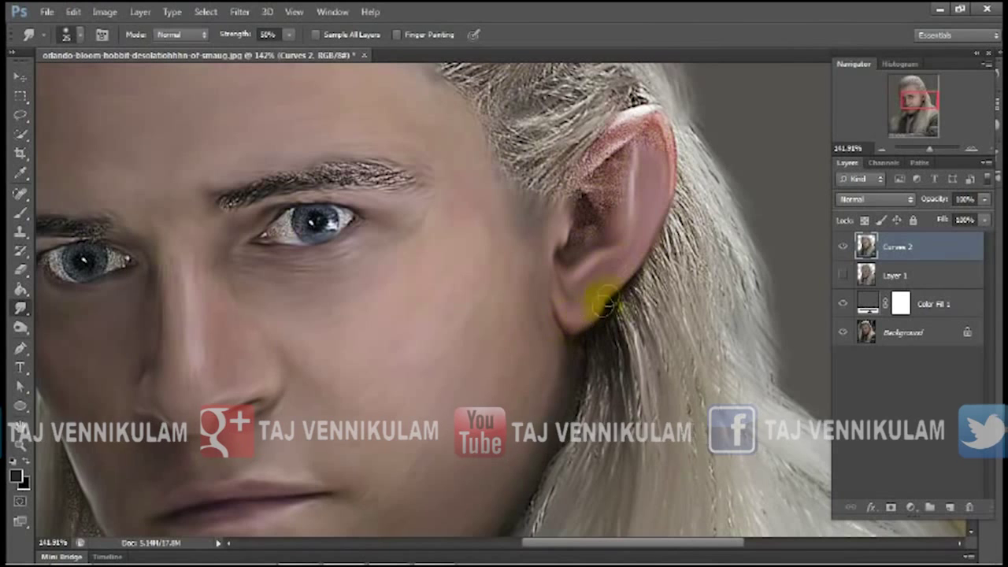
{"action": "left_click_drag", "start_coordinate": [581, 170], "coordinate": [632, 123]}
{"action": "mouse_move", "coordinate": [676, 154]}
{"action": "left_mouse_down"}
{"action": "mouse_move", "coordinate": [648, 128]}
{"action": "mouse_move", "coordinate": [611, 219]}
{"action": "left_mouse_up"}
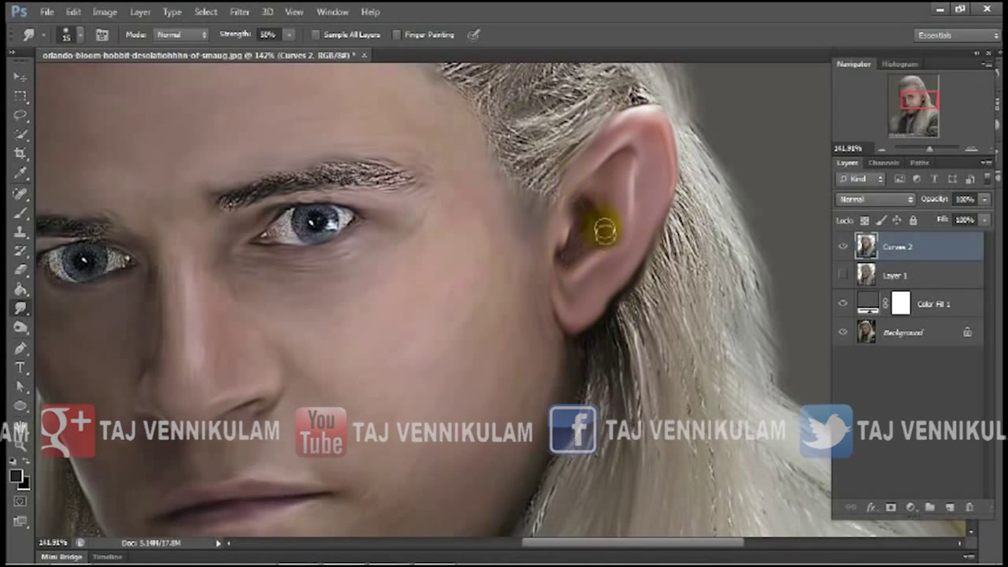
Smooth the skin under the eye with two smudge strokes
{"action": "mouse_move", "coordinate": [361, 202]}
{"action": "left_mouse_down"}
{"action": "mouse_move", "coordinate": [355, 247]}
{"action": "mouse_move", "coordinate": [238, 268]}
{"action": "left_mouse_up"}
{"action": "mouse_move", "coordinate": [367, 254]}
{"action": "left_mouse_down"}
{"action": "mouse_move", "coordinate": [256, 290]}
{"action": "mouse_move", "coordinate": [428, 197]}
{"action": "mouse_move", "coordinate": [240, 225]}
{"action": "left_mouse_up"}
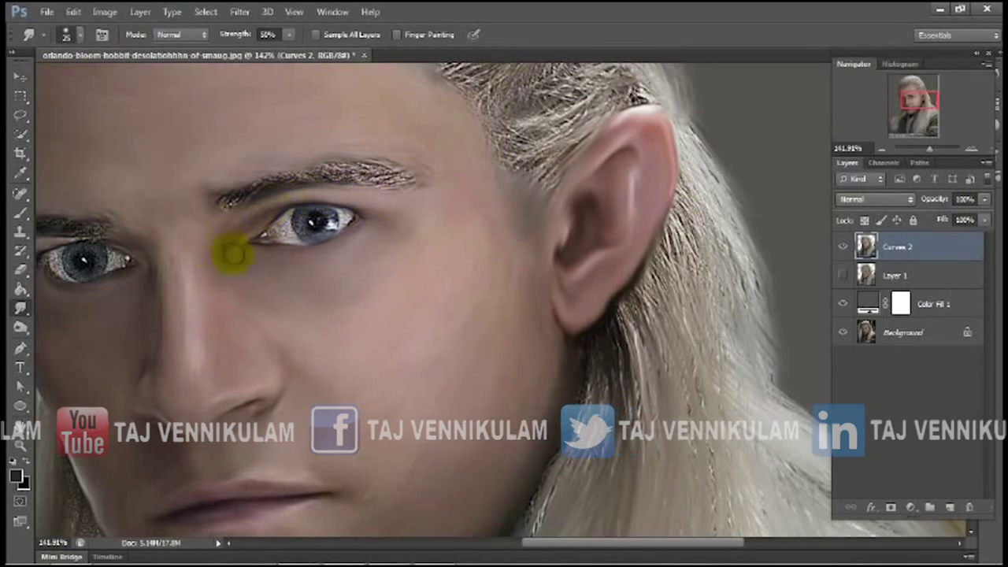
{"action": "scroll", "coordinate": [467, 247], "scroll_direction": "down", "scroll_amount": 2}
{"action": "scroll", "coordinate": [353, 223], "scroll_direction": "down", "scroll_amount": 3}
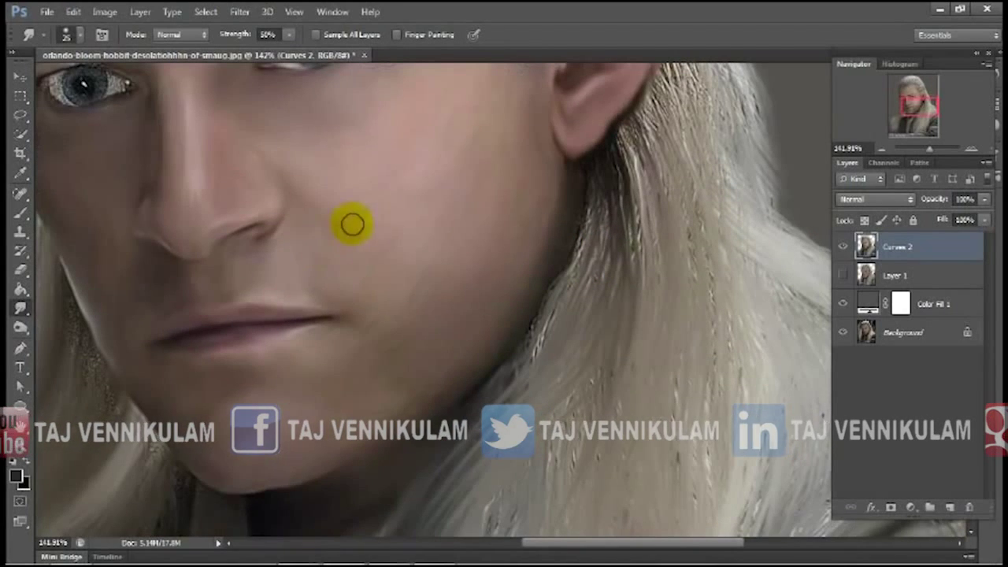
Smudge the cheek, the jawline up toward the ear, and the skin near the ear
{"action": "left_click", "coordinate": [289, 35]}
{"action": "mouse_move", "coordinate": [330, 220]}
{"action": "left_mouse_down"}
{"action": "mouse_move", "coordinate": [414, 103]}
{"action": "mouse_move", "coordinate": [407, 168]}
{"action": "mouse_move", "coordinate": [360, 202]}
{"action": "mouse_move", "coordinate": [312, 101]}
{"action": "mouse_move", "coordinate": [299, 116]}
{"action": "mouse_move", "coordinate": [364, 319]}
{"action": "left_mouse_up"}
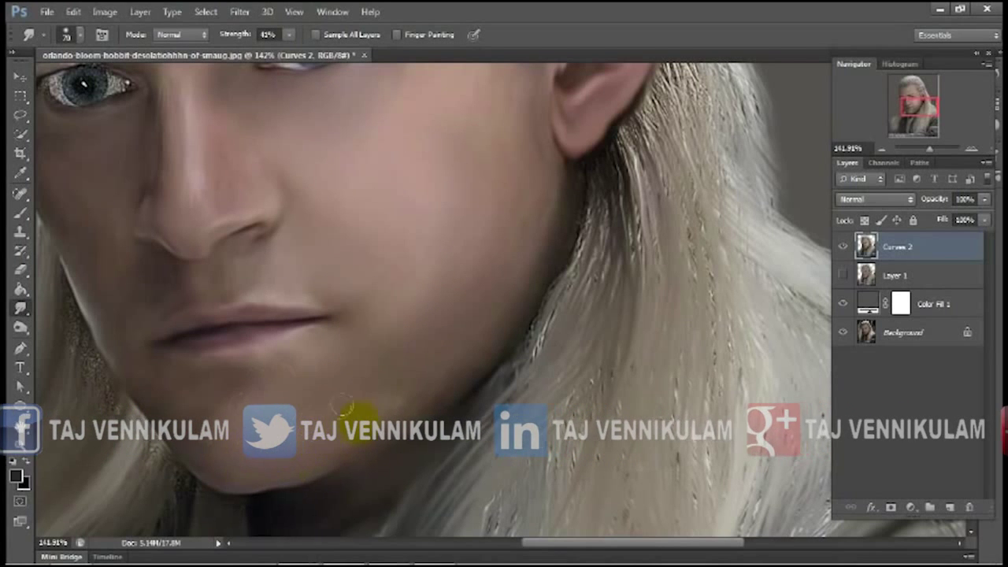
{"action": "left_click_drag", "start_coordinate": [460, 303], "coordinate": [526, 195]}
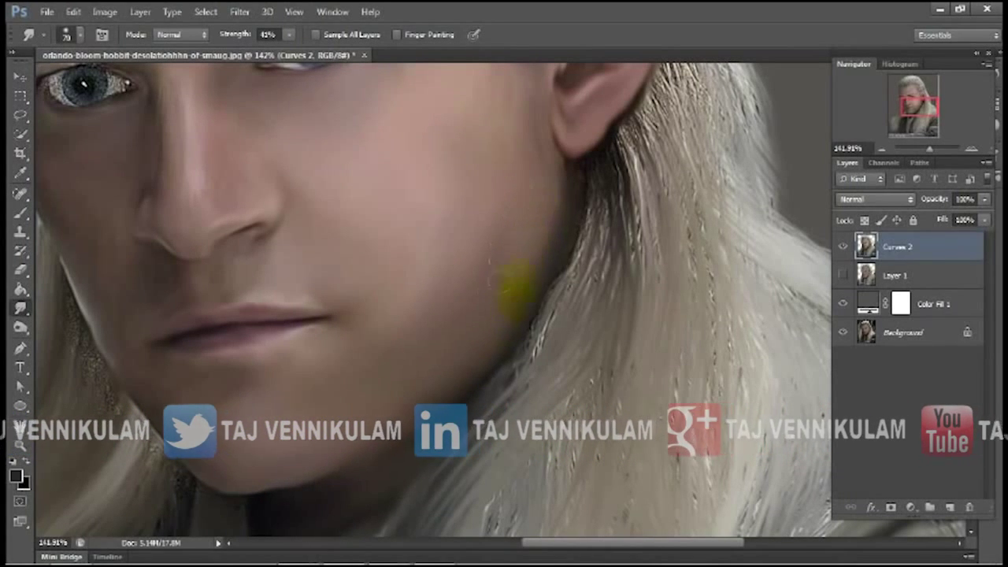
{"action": "scroll", "coordinate": [331, 207], "scroll_direction": "up", "scroll_amount": 3}
{"action": "scroll", "coordinate": [472, 213], "scroll_direction": "up", "scroll_amount": 2}
{"action": "left_click_drag", "start_coordinate": [472, 214], "coordinate": [526, 249]}
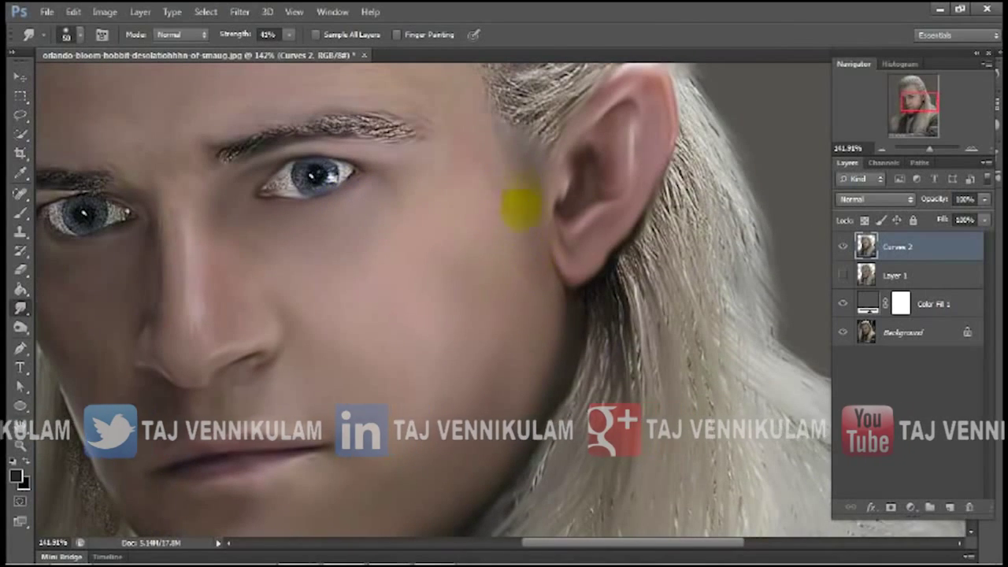
{"action": "scroll", "coordinate": [456, 181], "scroll_direction": "up", "scroll_amount": 4}
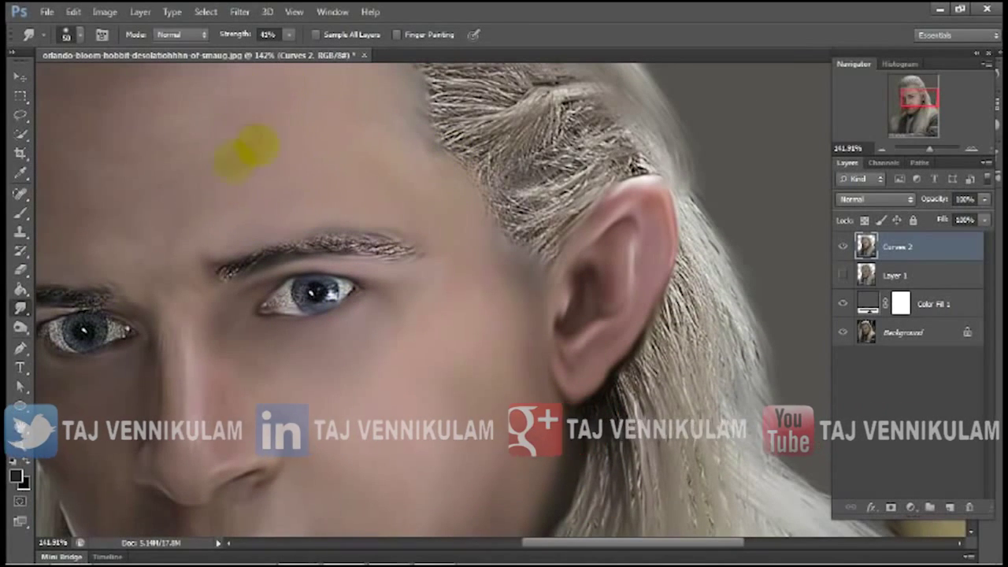
{"action": "scroll", "coordinate": [439, 192], "scroll_direction": "down", "scroll_amount": 3}
Zoom in and soften the iris edge and the left eye toward its outer corner
{"action": "scroll", "coordinate": [377, 217], "scroll_direction": "up", "scroll_amount": 3, "text": "alt"}
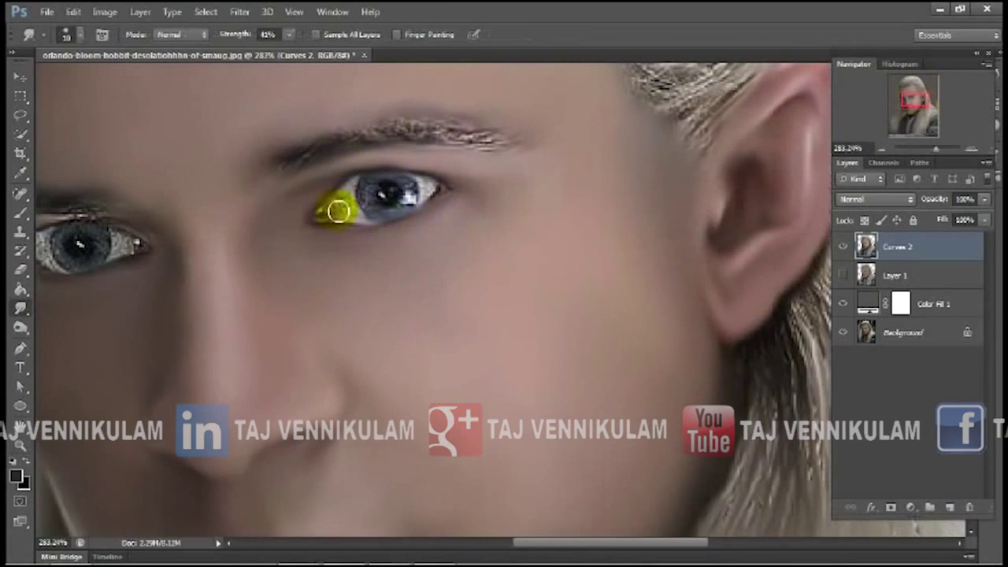
{"action": "key", "text": "z"}
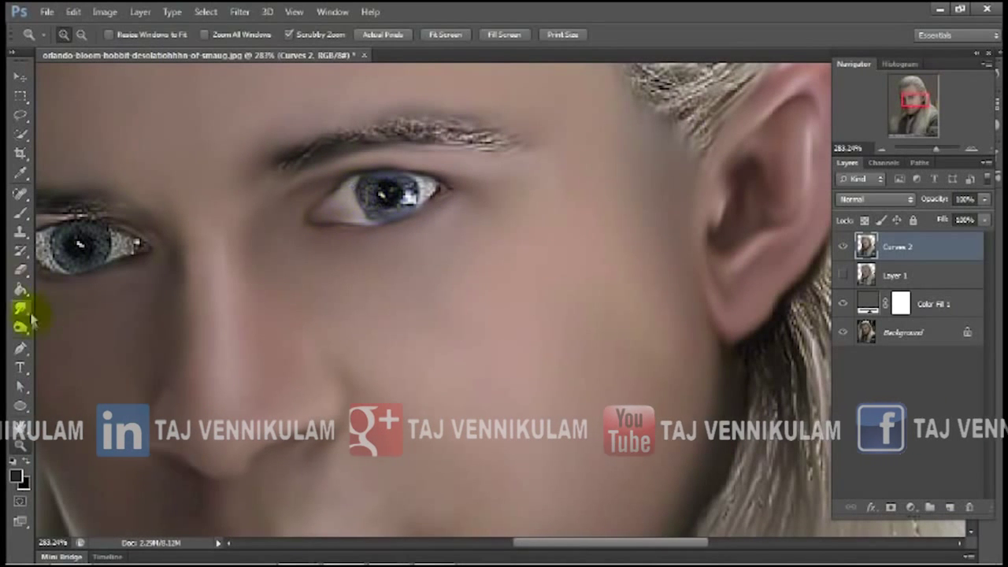
{"action": "left_click", "coordinate": [29, 314]}
{"action": "left_click_drag", "start_coordinate": [372, 199], "coordinate": [363, 187]}
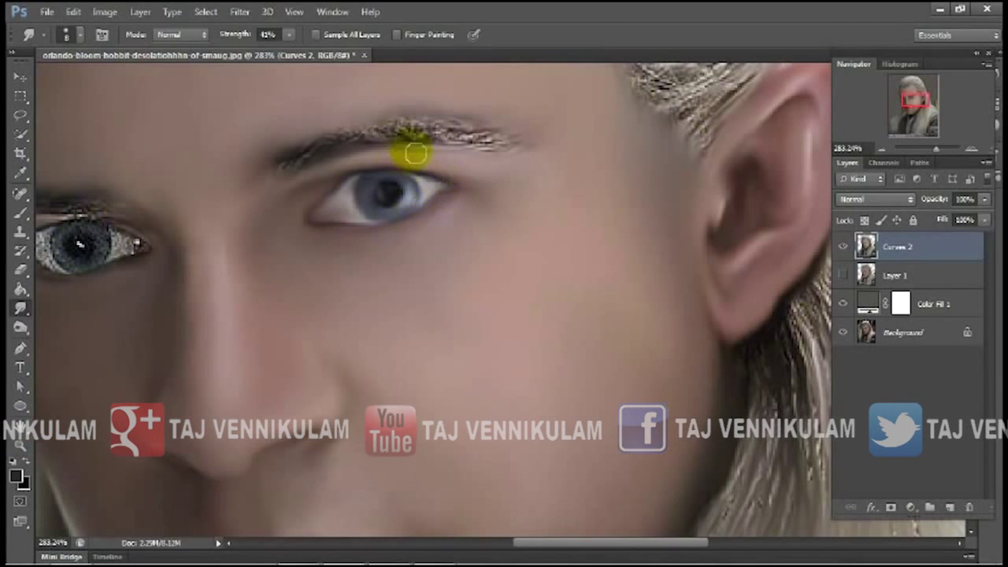
{"action": "scroll", "coordinate": [150, 240], "scroll_direction": "left", "scroll_amount": 3}
{"action": "mouse_move", "coordinate": [149, 274]}
{"action": "left_mouse_down"}
{"action": "mouse_move", "coordinate": [213, 243]}
{"action": "mouse_move", "coordinate": [200, 266]}
{"action": "left_mouse_up"}
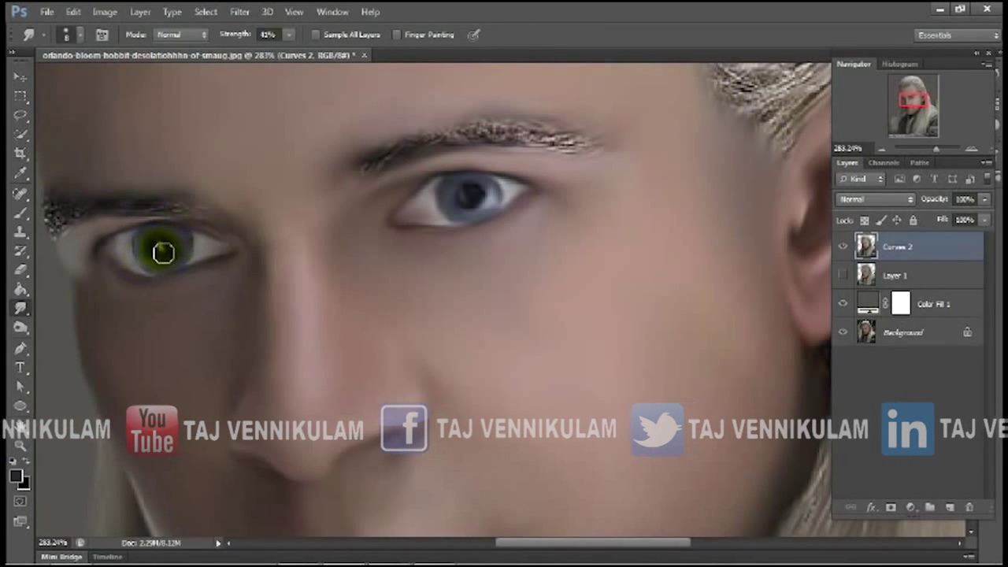
Set a light grey foreground, pick a new brush preset, and raise Smudge strength to 75%
{"action": "left_click", "coordinate": [959, 354]}
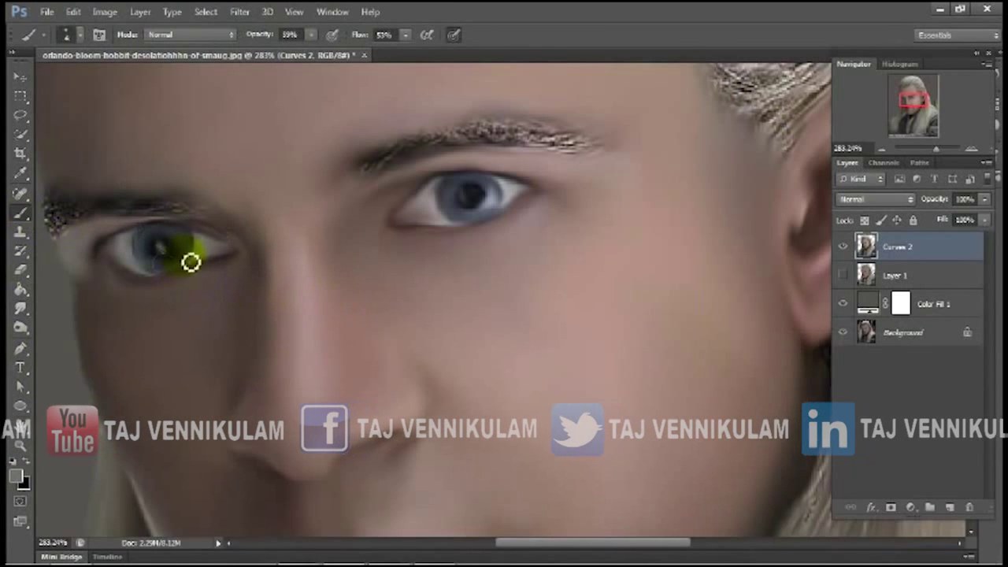
{"action": "key", "text": "r"}
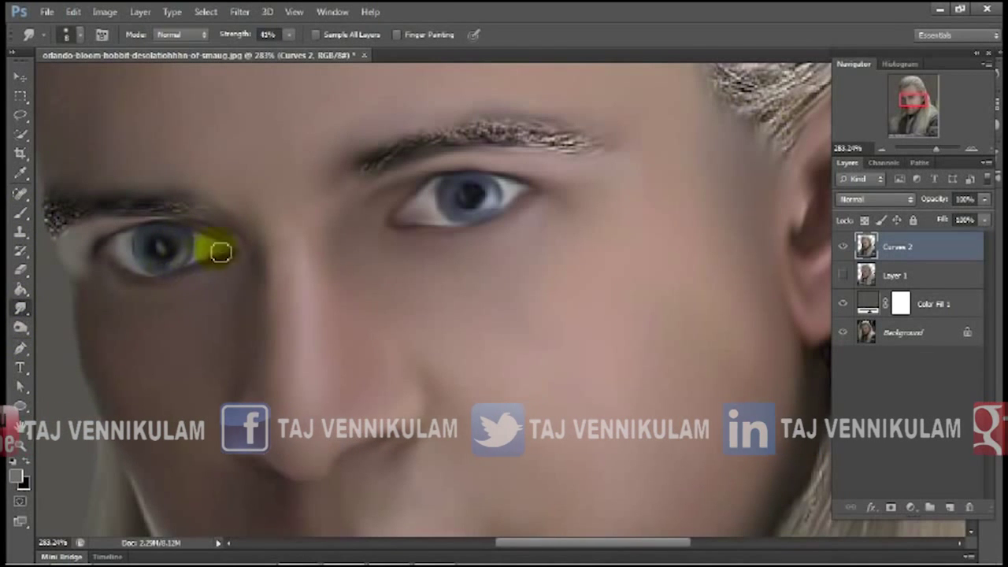
{"action": "scroll", "coordinate": [304, 193], "scroll_direction": "up", "scroll_amount": 2}
{"action": "right_click", "coordinate": [304, 194]}
{"action": "double_click", "coordinate": [756, 319]}
{"action": "left_click", "coordinate": [289, 34]}
{"action": "left_click_drag", "start_coordinate": [314, 55], "coordinate": [325, 56]}
Smudge both eyebrows into soft painted brows, then zoom out to the whole portrait
{"action": "mouse_move", "coordinate": [392, 229]}
{"action": "left_mouse_down"}
{"action": "mouse_move", "coordinate": [513, 176]}
{"action": "mouse_move", "coordinate": [562, 198]}
{"action": "mouse_move", "coordinate": [648, 209]}
{"action": "mouse_move", "coordinate": [508, 228]}
{"action": "left_mouse_up"}
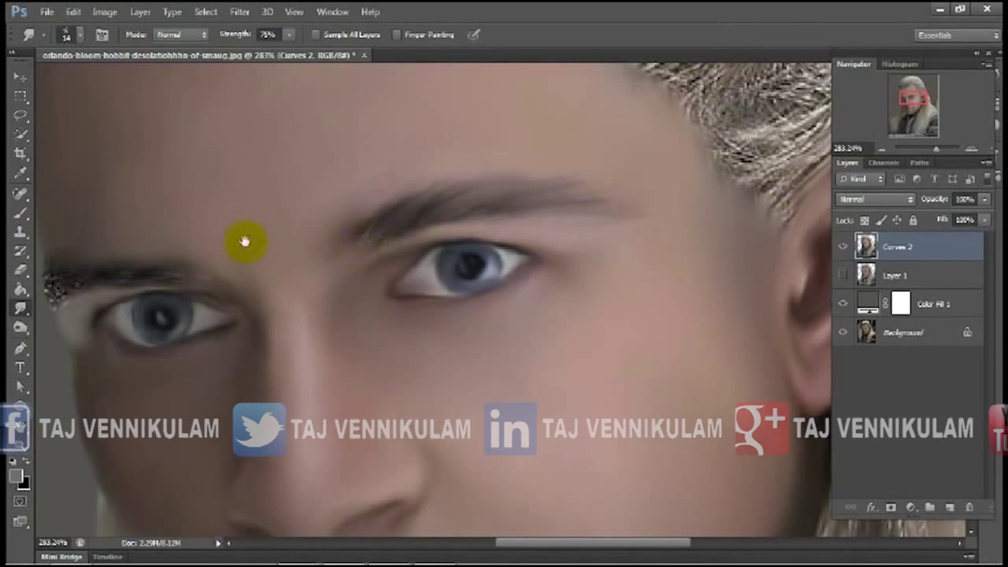
{"action": "left_click_drag", "start_coordinate": [245, 242], "coordinate": [337, 234]}
{"action": "mouse_move", "coordinate": [260, 259]}
{"action": "left_mouse_down"}
{"action": "mouse_move", "coordinate": [153, 275]}
{"action": "mouse_move", "coordinate": [134, 288]}
{"action": "mouse_move", "coordinate": [171, 276]}
{"action": "mouse_move", "coordinate": [124, 299]}
{"action": "mouse_move", "coordinate": [224, 351]}
{"action": "left_mouse_up"}
{"action": "left_click_drag", "start_coordinate": [936, 148], "coordinate": [926, 150]}
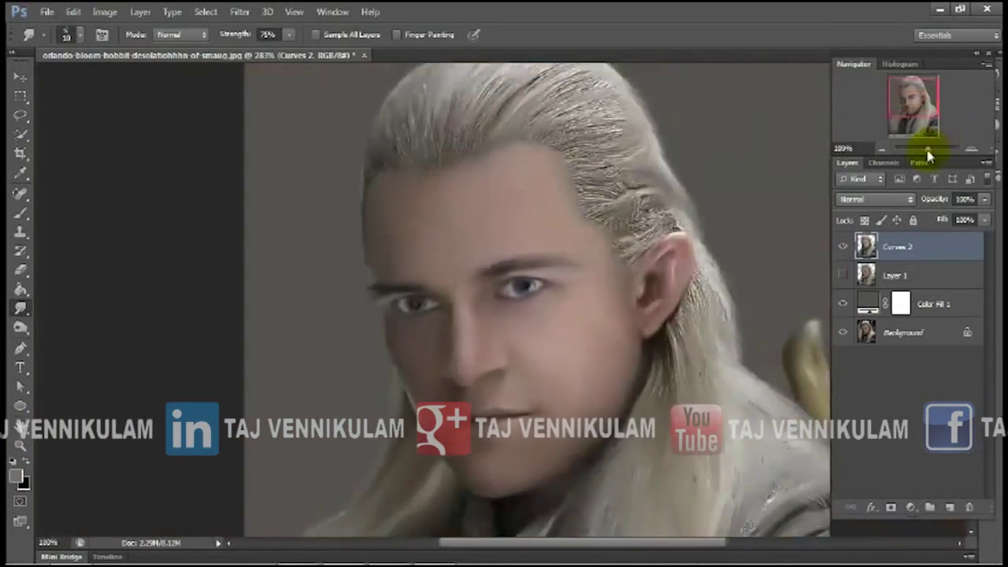
Duplicate Curves 2, apply Oil Paint (Stylization 9.51, Bristle Detail 9.35), and add a layer mask
{"action": "key", "text": "ctrl+1"}
{"action": "key", "text": "ctrl+j"}
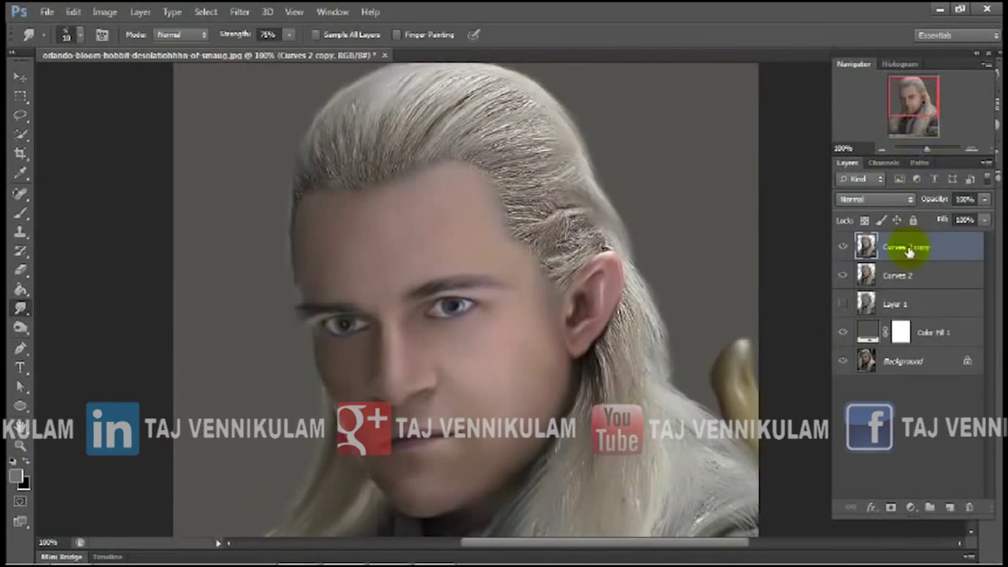
{"action": "left_click", "coordinate": [239, 11]}
{"action": "left_click", "coordinate": [260, 125]}
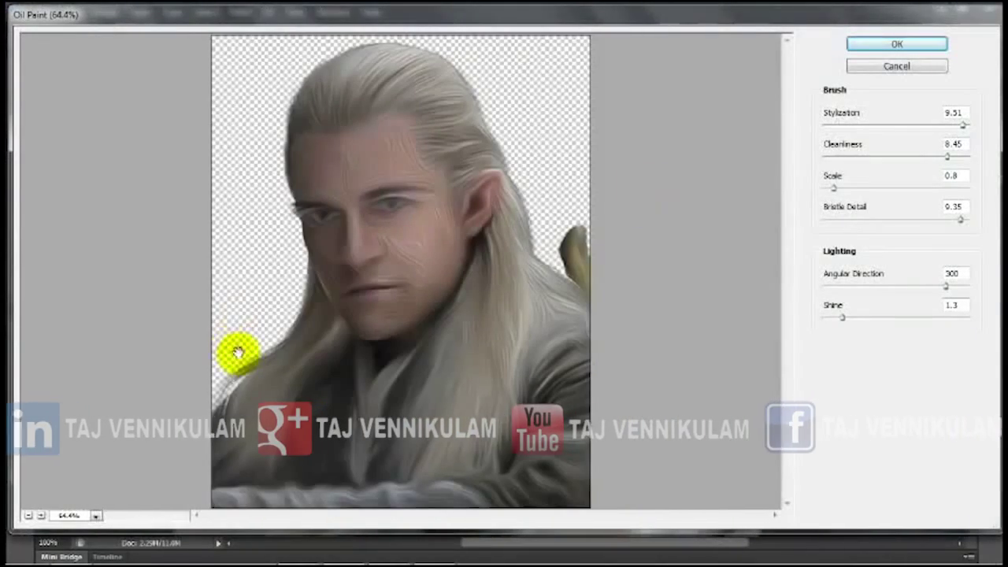
{"action": "left_click", "coordinate": [41, 517]}
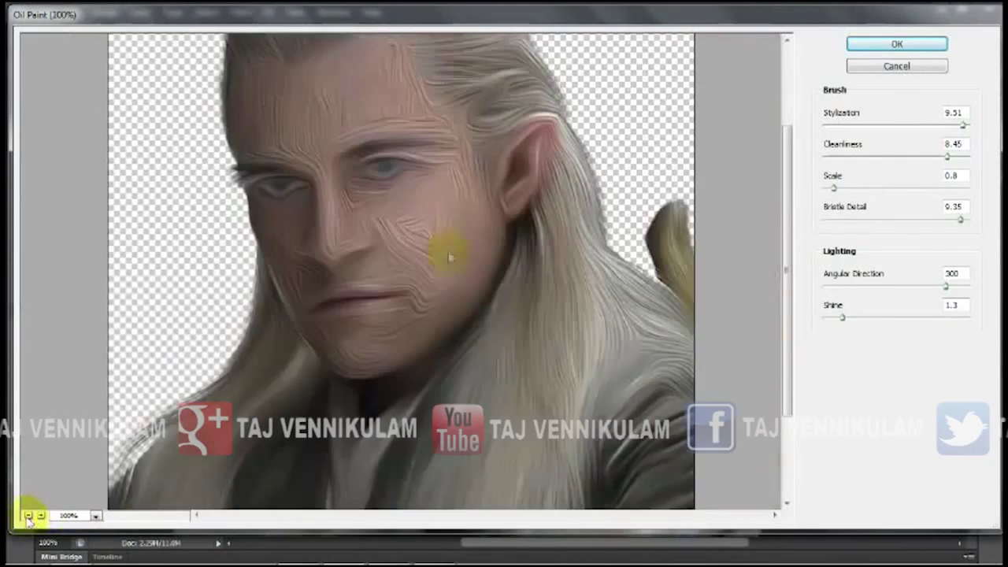
{"action": "left_click_drag", "start_coordinate": [449, 252], "coordinate": [450, 409]}
{"action": "mouse_move", "coordinate": [525, 263]}
{"action": "left_mouse_down"}
{"action": "mouse_move", "coordinate": [565, 234]}
{"action": "mouse_move", "coordinate": [450, 326]}
{"action": "left_mouse_up"}
{"action": "key", "text": "Return"}
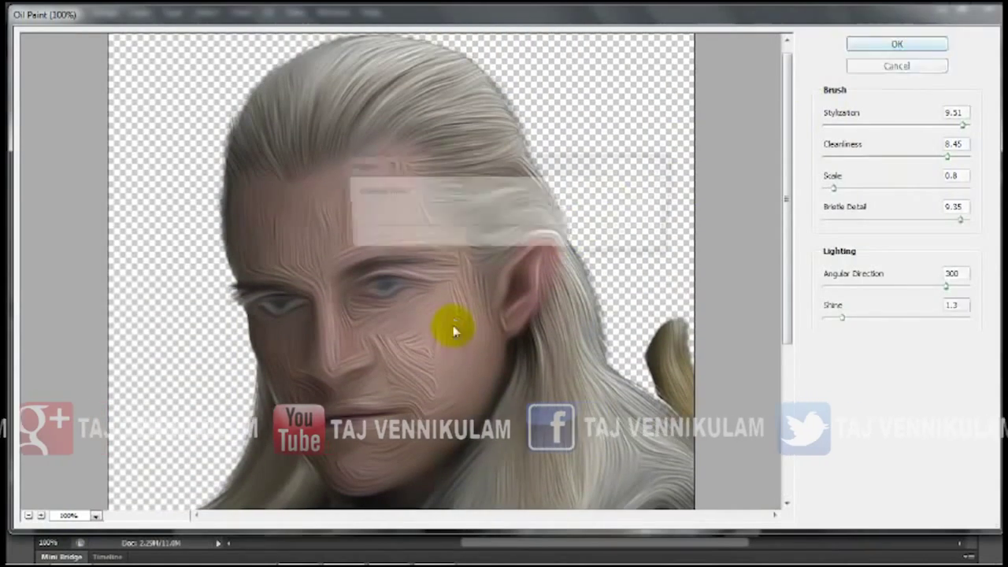
{"action": "left_click", "coordinate": [890, 507]}
Target the Curves 2 copy mask, reveal the crisper eye, and set brush opacity 69%, size 70
{"action": "key", "text": "e"}
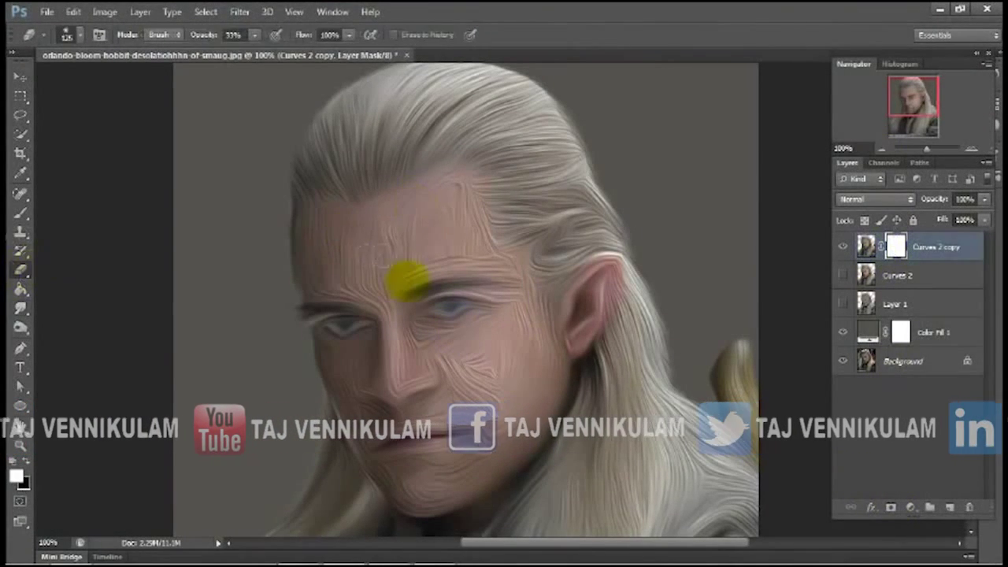
{"action": "scroll", "coordinate": [626, 266], "scroll_direction": "up", "scroll_amount": 3}
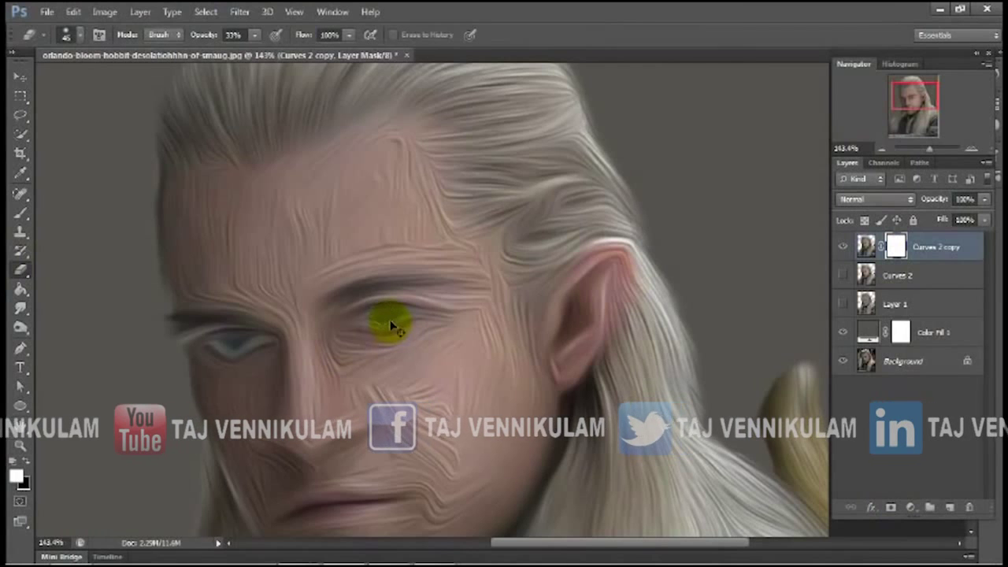
{"action": "left_click", "coordinate": [866, 275]}
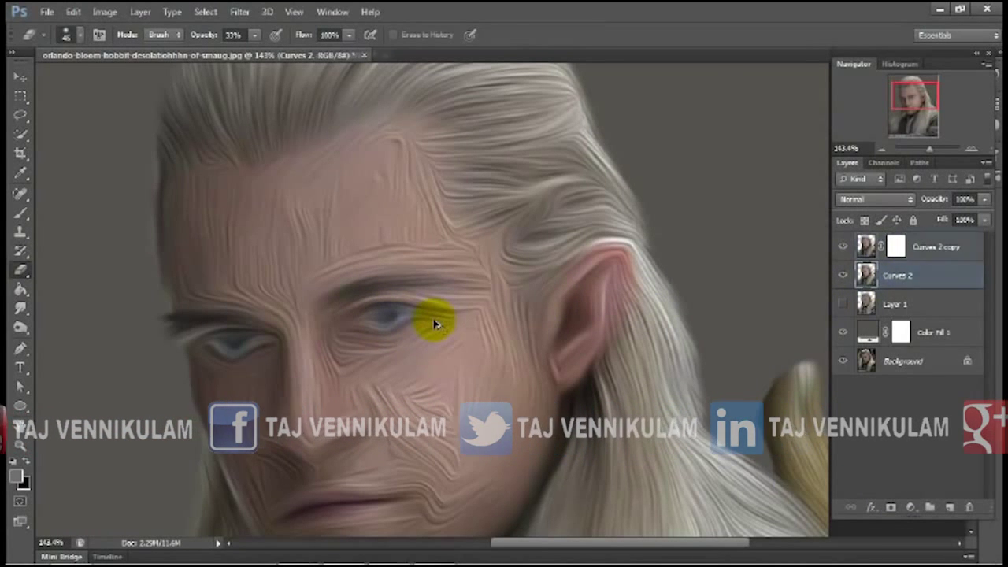
{"action": "left_click", "coordinate": [896, 246]}
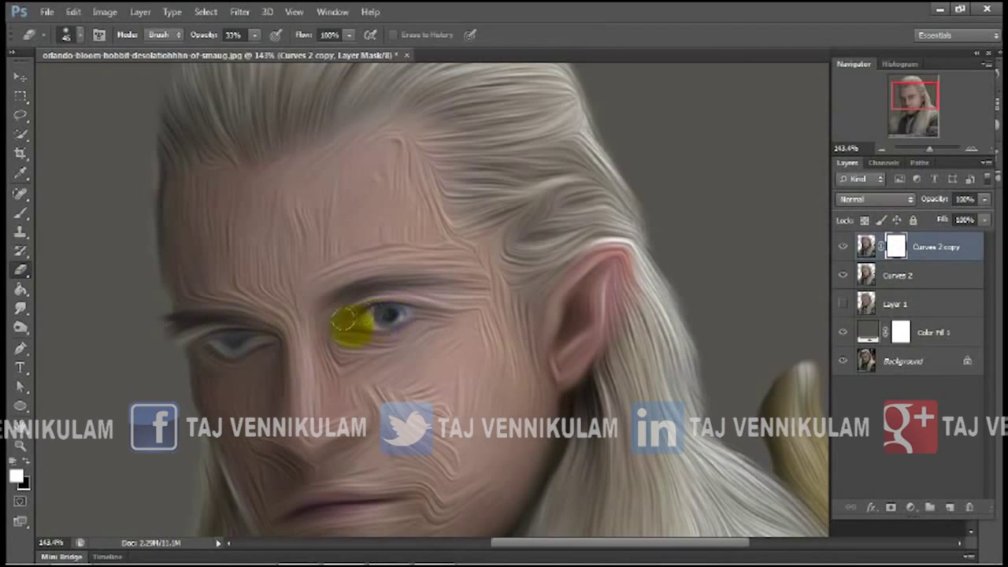
{"action": "left_click_drag", "start_coordinate": [349, 326], "coordinate": [416, 308]}
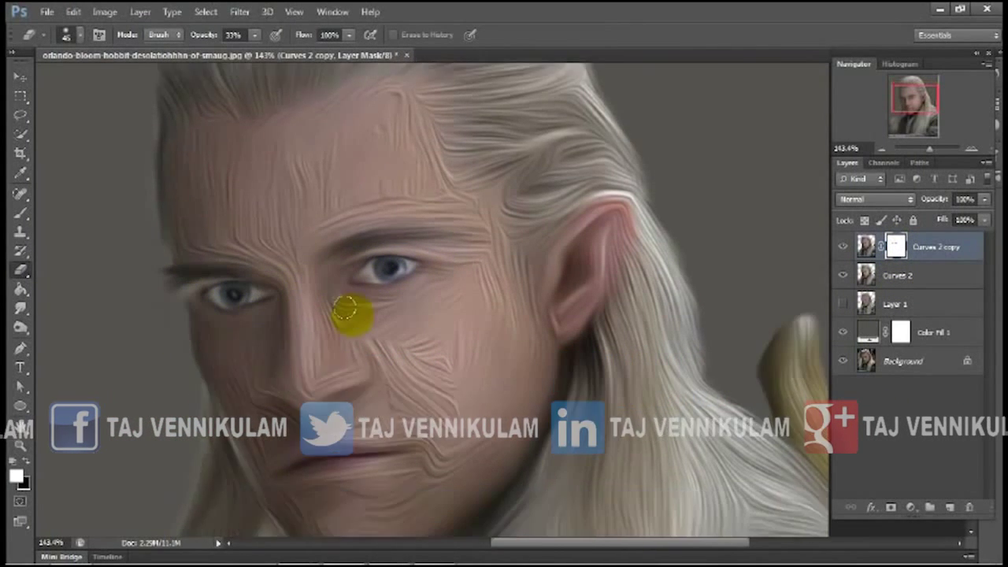
{"action": "scroll", "coordinate": [349, 315], "scroll_direction": "down", "scroll_amount": 4}
{"action": "left_click_drag", "start_coordinate": [267, 337], "coordinate": [360, 331]}
{"action": "left_click_drag", "start_coordinate": [254, 35], "coordinate": [270, 50]}
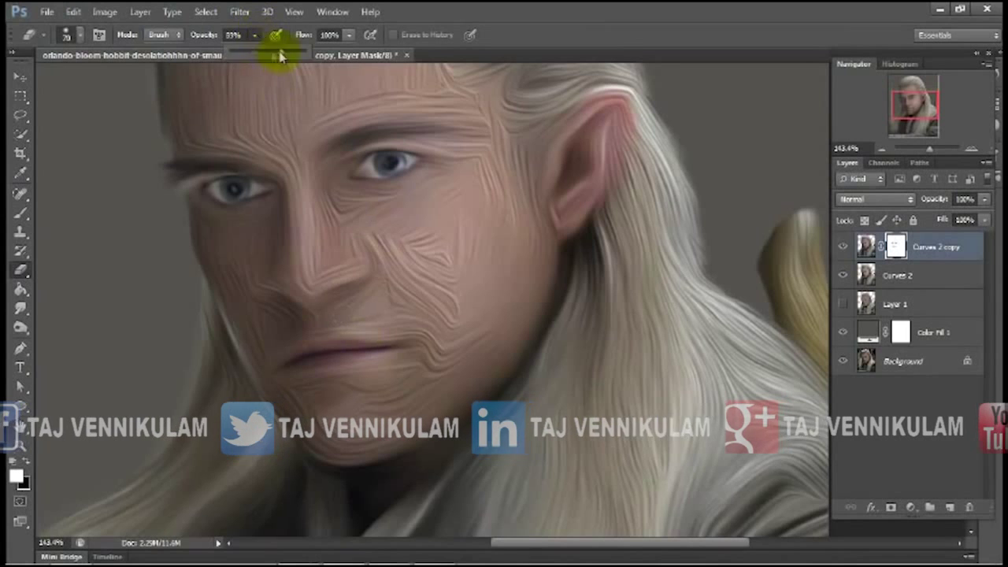
{"action": "left_click", "coordinate": [388, 274]}
Mask away the wavy oil texture on the cheek, jaw and forehead
{"action": "left_click", "coordinate": [409, 219]}
{"action": "left_click_drag", "start_coordinate": [455, 210], "coordinate": [345, 444]}
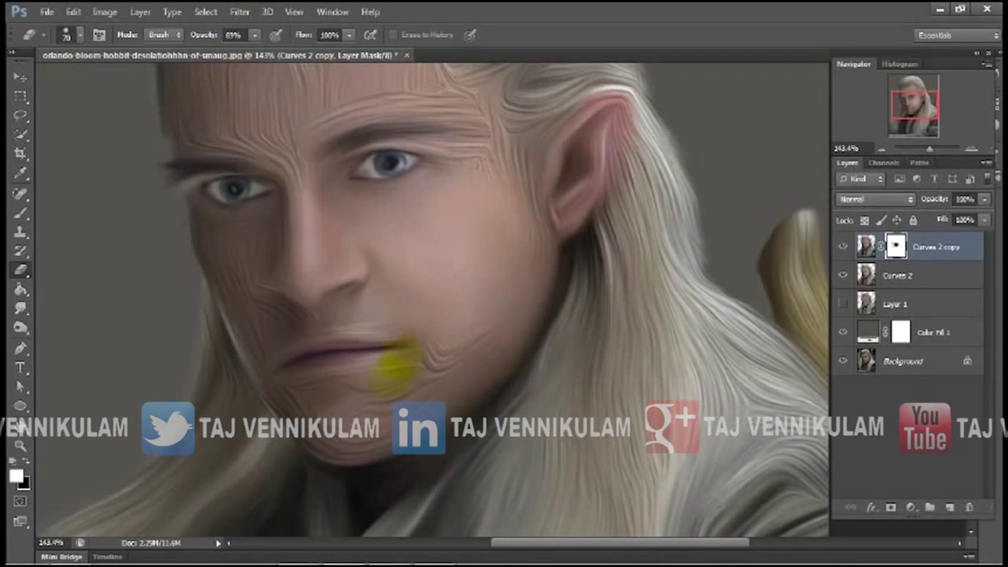
{"action": "scroll", "coordinate": [226, 228], "scroll_direction": "up", "scroll_amount": 1}
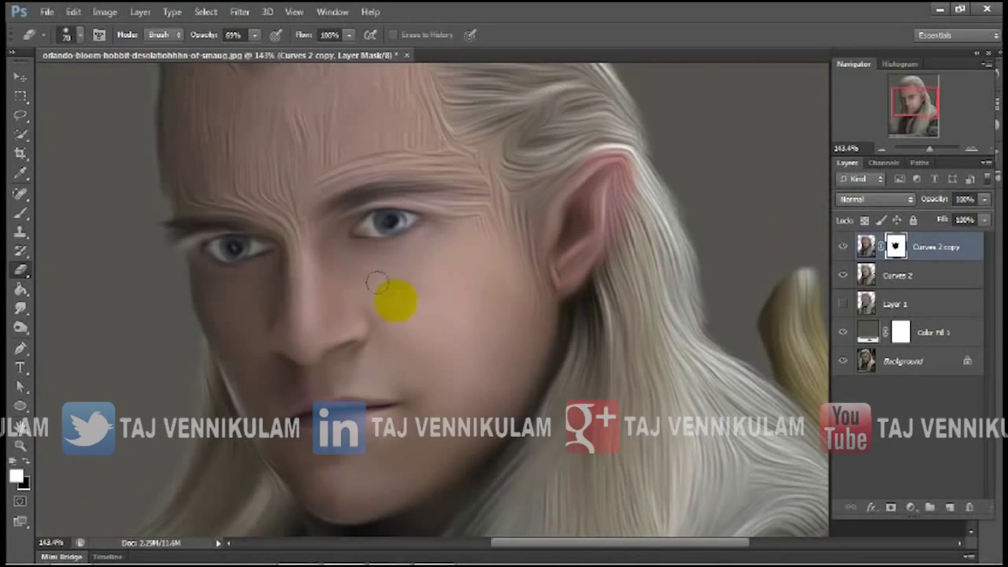
{"action": "scroll", "coordinate": [261, 253], "scroll_direction": "up", "scroll_amount": 3}
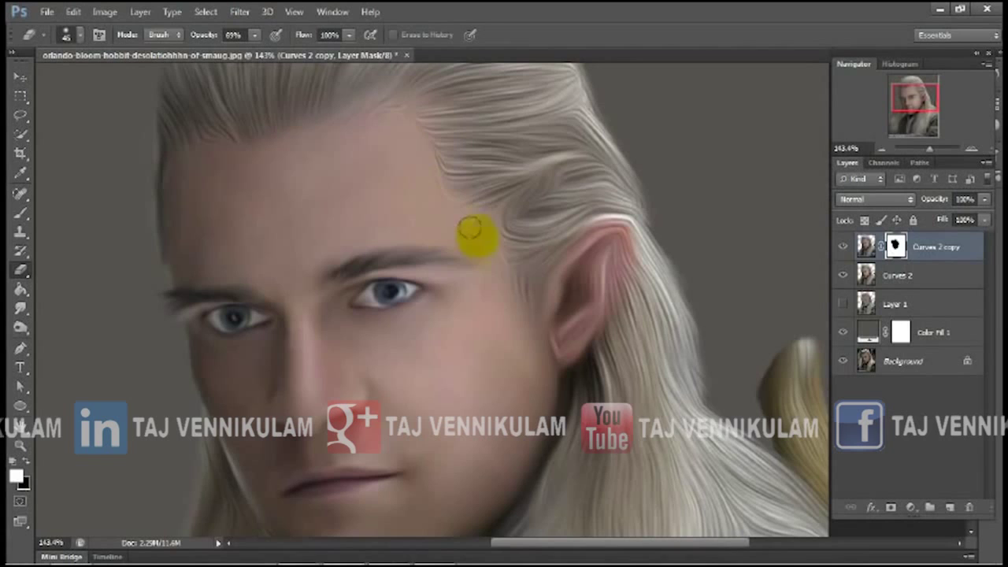
{"action": "left_click_drag", "start_coordinate": [532, 335], "coordinate": [531, 252]}
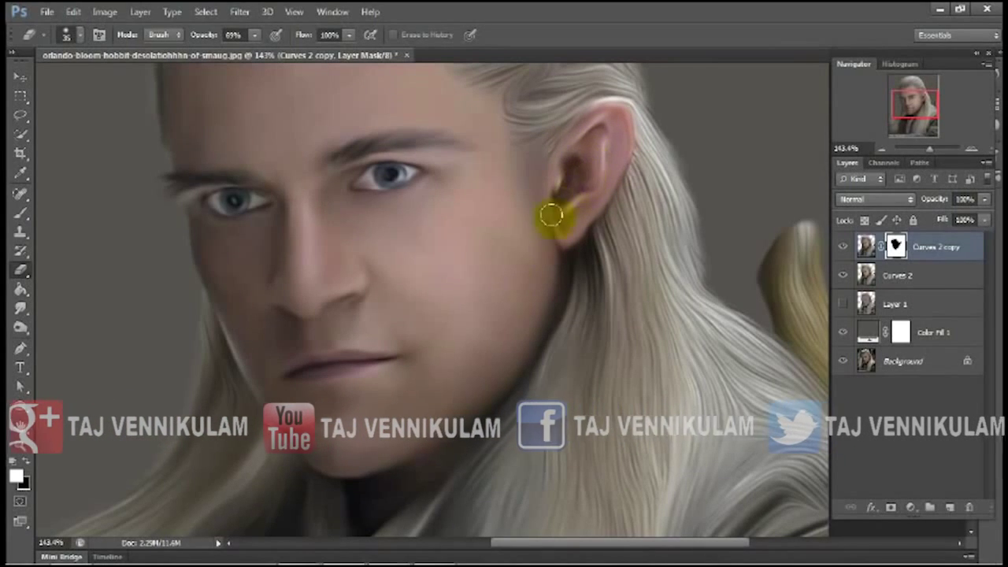
Merge the masked copy down into Curves 2 with Ctrl+E and zoom out
{"action": "left_click_drag", "start_coordinate": [929, 149], "coordinate": [926, 149]}
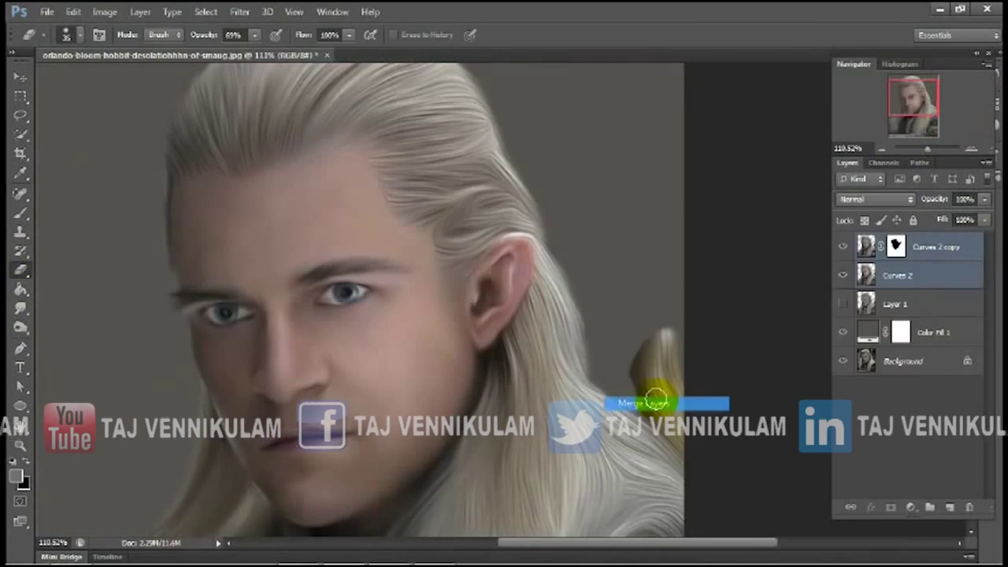
{"action": "key", "text": "ctrl+e"}
{"action": "left_click_drag", "start_coordinate": [926, 149], "coordinate": [929, 149]}
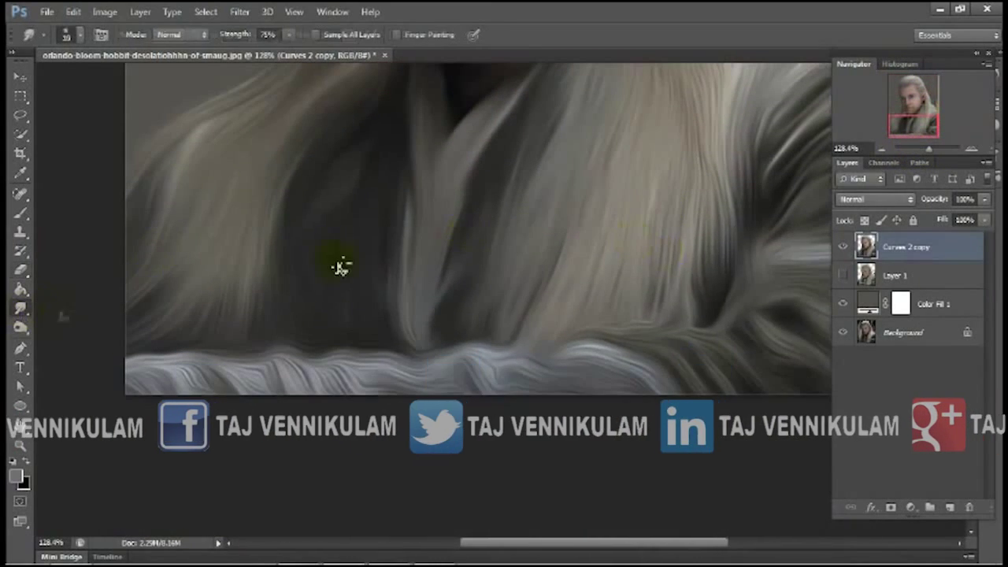
Enlarge the Smudge brush and blend the hair strands and coat folds below the chin
{"action": "right_click", "coordinate": [341, 268]}
{"action": "double_click", "coordinate": [742, 443]}
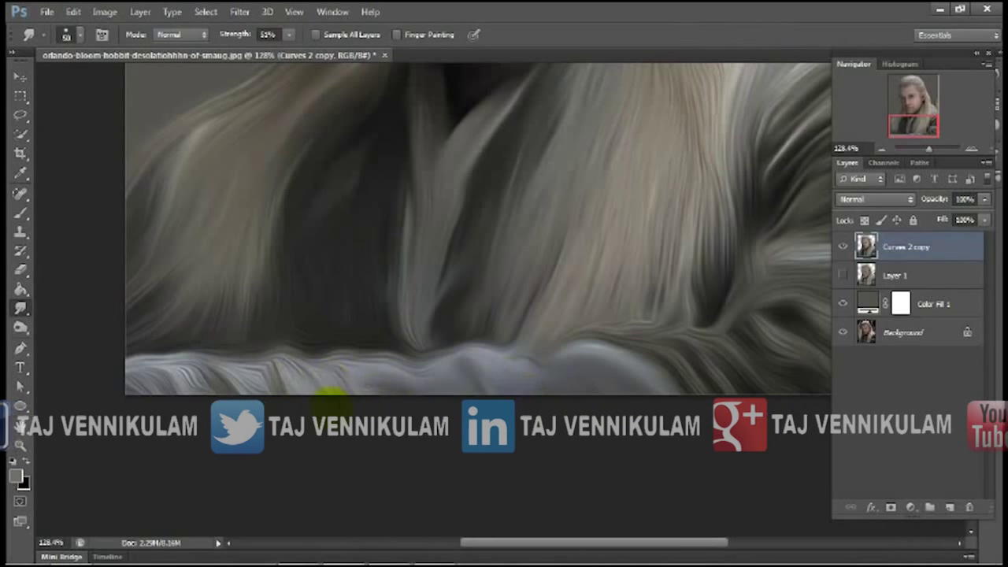
{"action": "scroll", "coordinate": [429, 345], "scroll_direction": "up", "scroll_amount": 1}
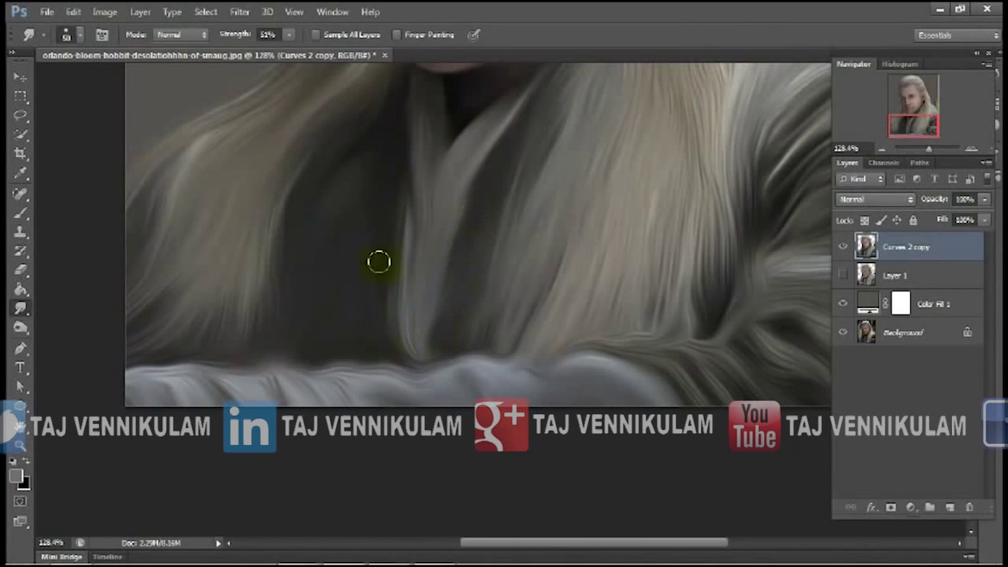
{"action": "scroll", "coordinate": [472, 351], "scroll_direction": "right", "scroll_amount": 5}
{"action": "scroll", "coordinate": [551, 349], "scroll_direction": "up", "scroll_amount": 2}
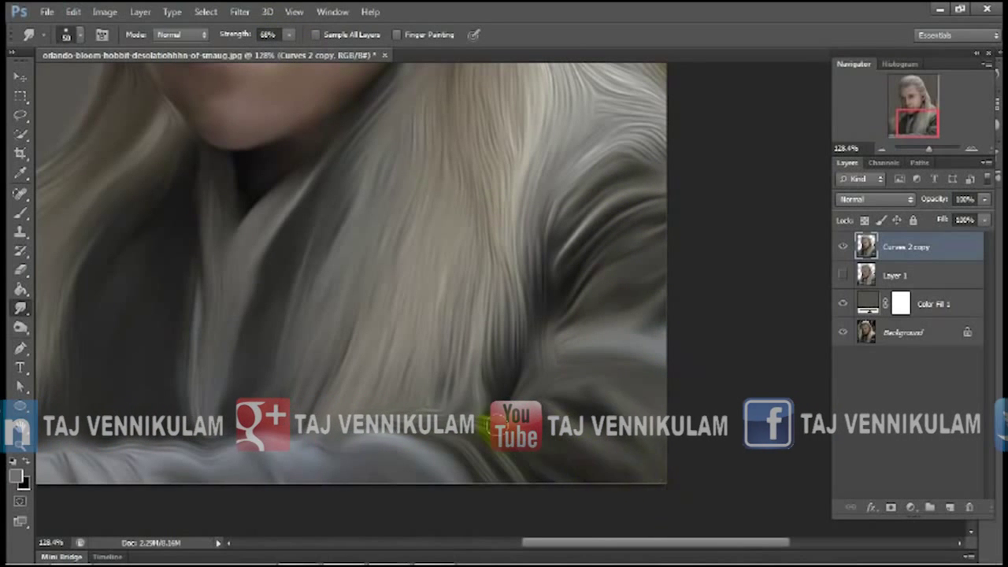
{"action": "scroll", "coordinate": [549, 262], "scroll_direction": "up", "scroll_amount": 3}
{"action": "scroll", "coordinate": [549, 262], "scroll_direction": "up", "scroll_amount": 5}
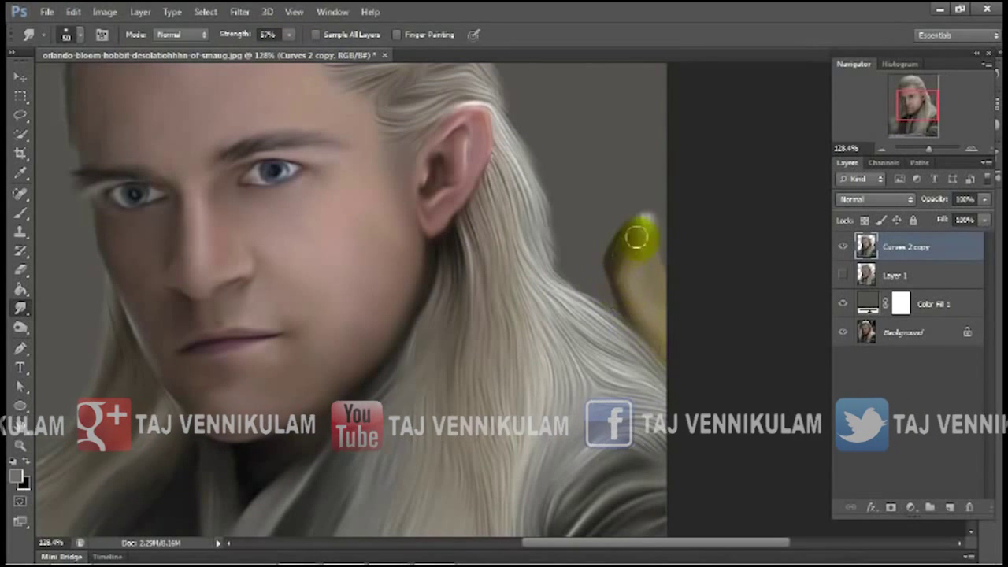
{"action": "left_click_drag", "start_coordinate": [899, 148], "coordinate": [922, 152]}
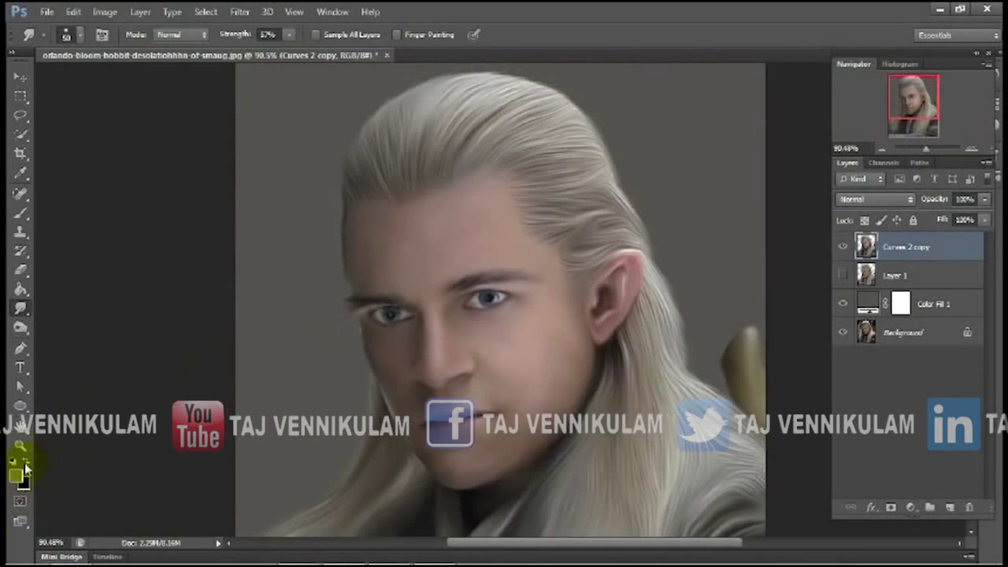
Pick a light warm skin colour and paint the cheek, lips, chin and forehead with a soft 19% brush
{"action": "left_click", "coordinate": [16, 475]}
{"action": "left_click", "coordinate": [691, 386]}
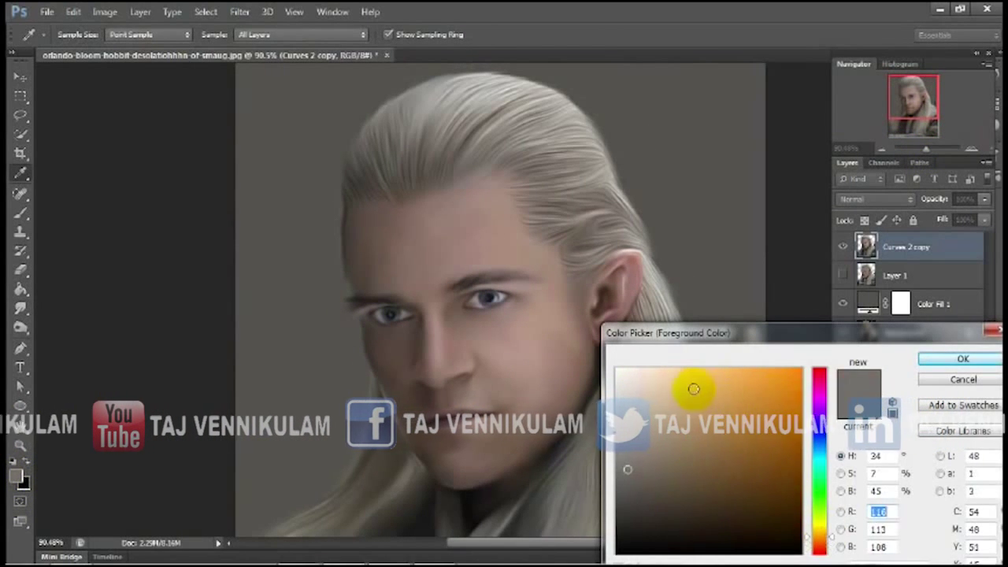
{"action": "key", "text": "Return"}
{"action": "left_click", "coordinate": [22, 214]}
{"action": "right_click", "coordinate": [452, 314]}
{"action": "double_click", "coordinate": [454, 297]}
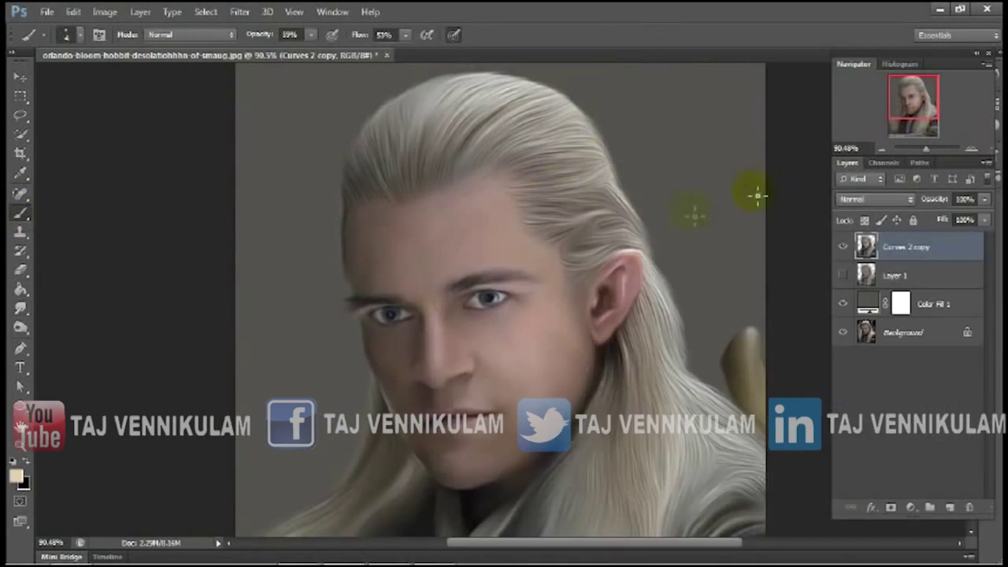
{"action": "left_click_drag", "start_coordinate": [284, 58], "coordinate": [274, 57]}
{"action": "left_click", "coordinate": [547, 332]}
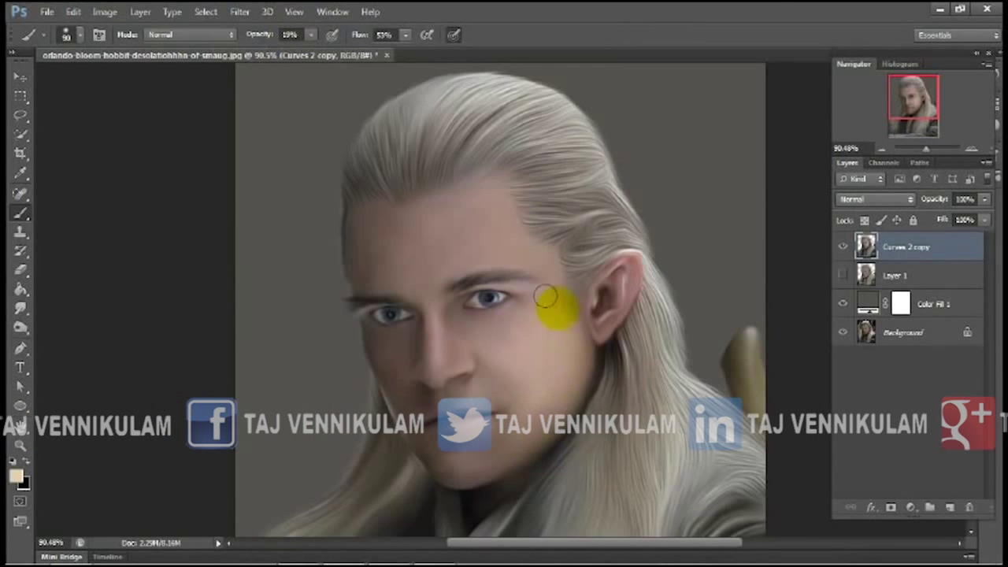
{"action": "left_click_drag", "start_coordinate": [538, 414], "coordinate": [494, 441]}
{"action": "left_click_drag", "start_coordinate": [487, 209], "coordinate": [568, 350]}
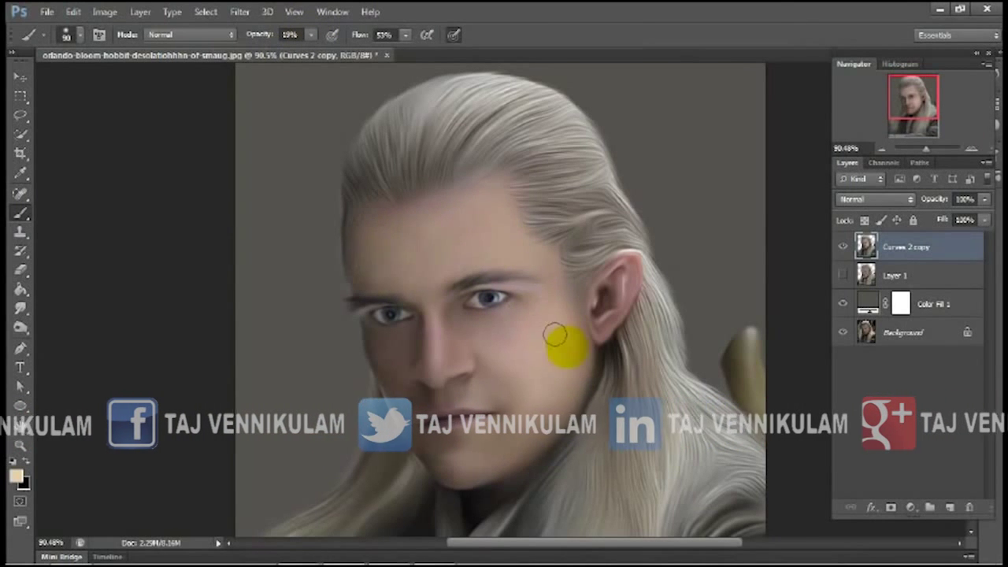
On a new layer, paint skin tone from cheek to forehead and chin to nose, erasing spill on the ear
{"action": "left_click", "coordinate": [949, 507]}
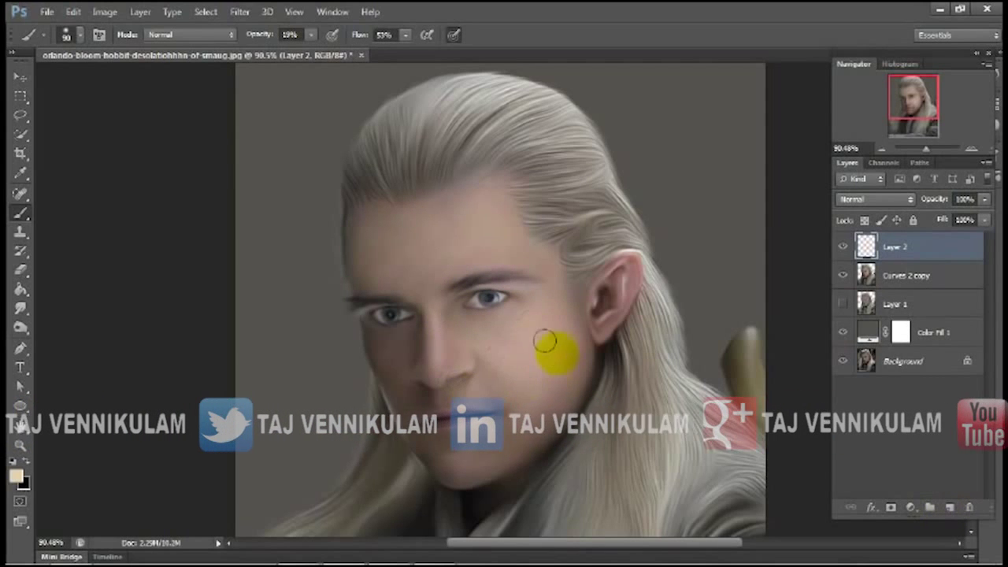
{"action": "left_click_drag", "start_coordinate": [545, 341], "coordinate": [443, 243]}
{"action": "left_click_drag", "start_coordinate": [420, 445], "coordinate": [415, 385]}
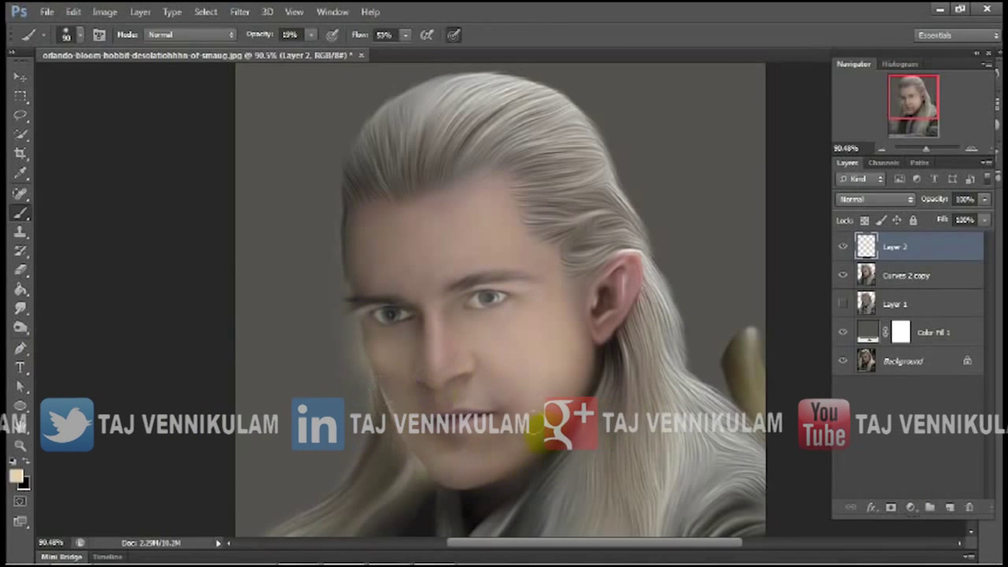
{"action": "scroll", "coordinate": [533, 341], "scroll_direction": "down", "scroll_amount": 3}
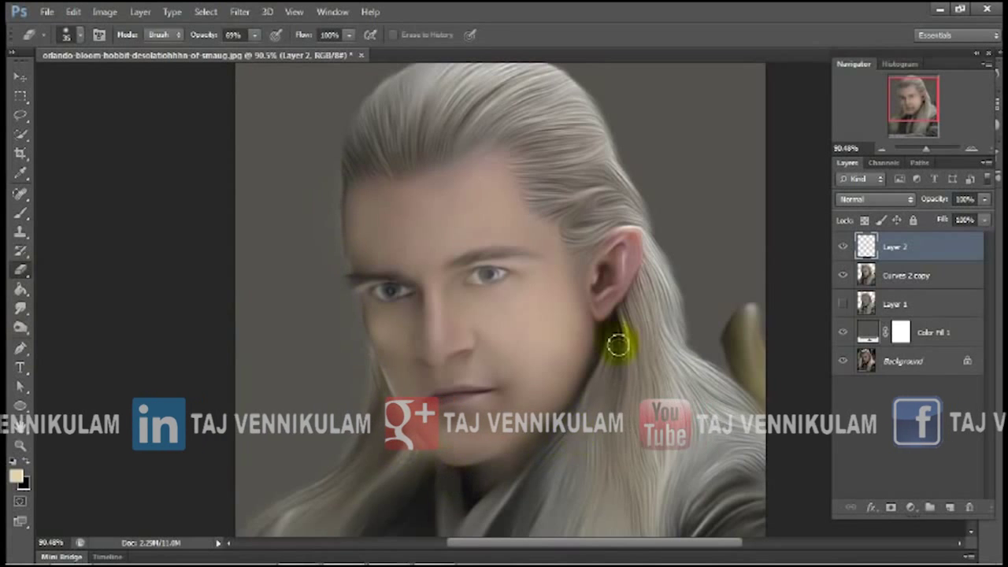
{"action": "key", "text": "b"}
{"action": "left_click", "coordinate": [24, 272]}
{"action": "left_click", "coordinate": [634, 256]}
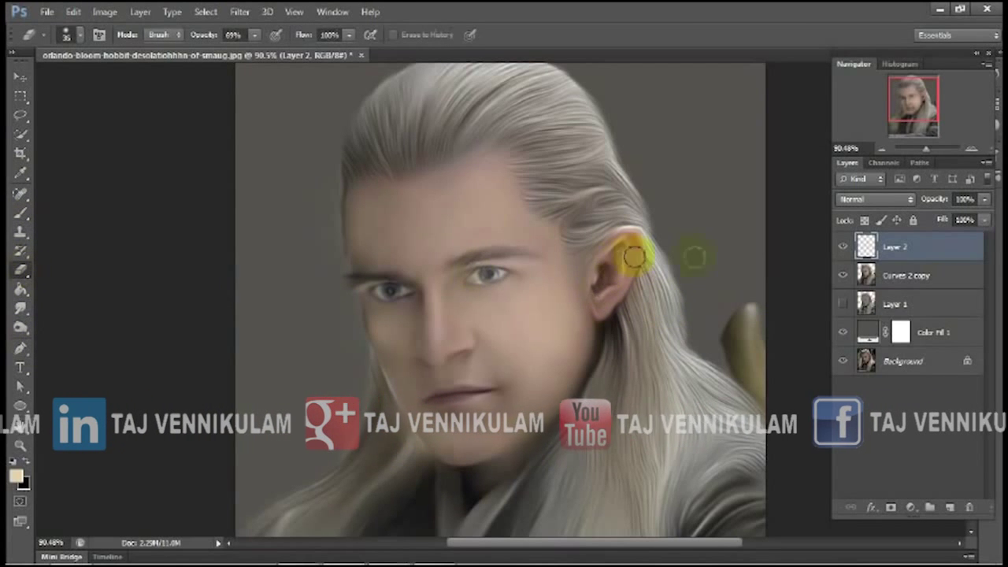
Set the skin layer to Color blending and merge it down into the portrait
{"action": "left_click", "coordinate": [911, 201]}
{"action": "left_click", "coordinate": [877, 270]}
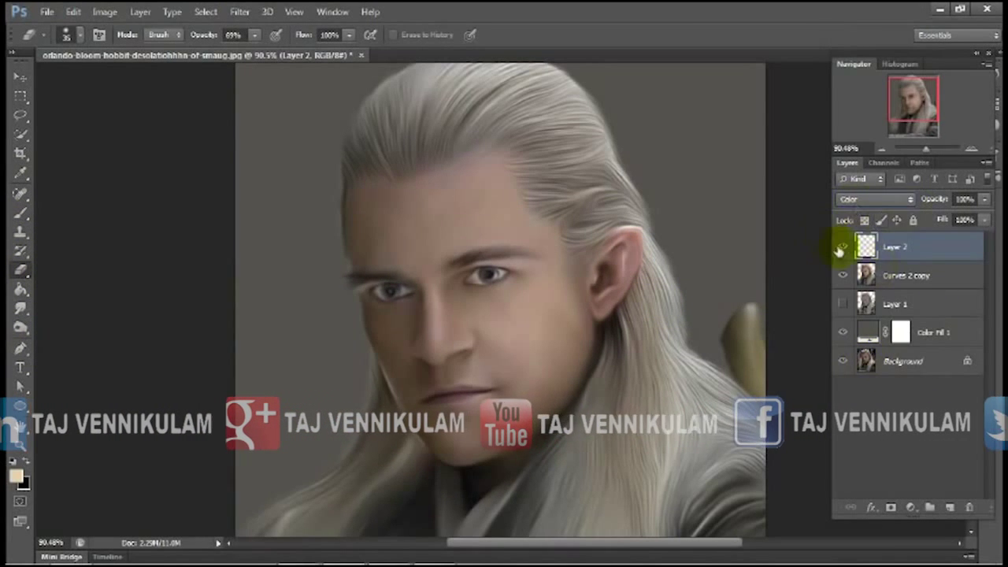
{"action": "left_click", "coordinate": [984, 199]}
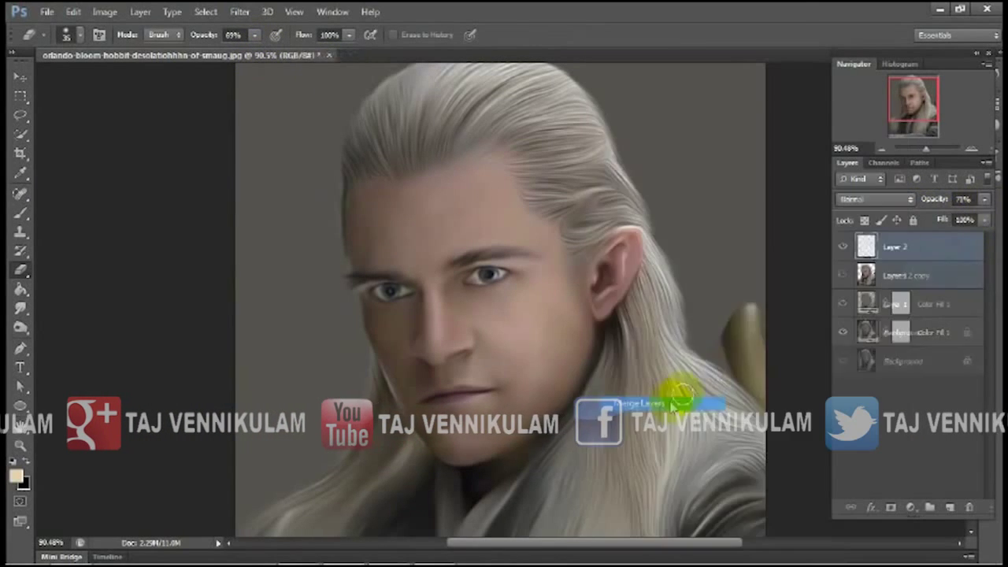
{"action": "left_click", "coordinate": [841, 271]}
{"action": "left_click", "coordinate": [842, 247]}
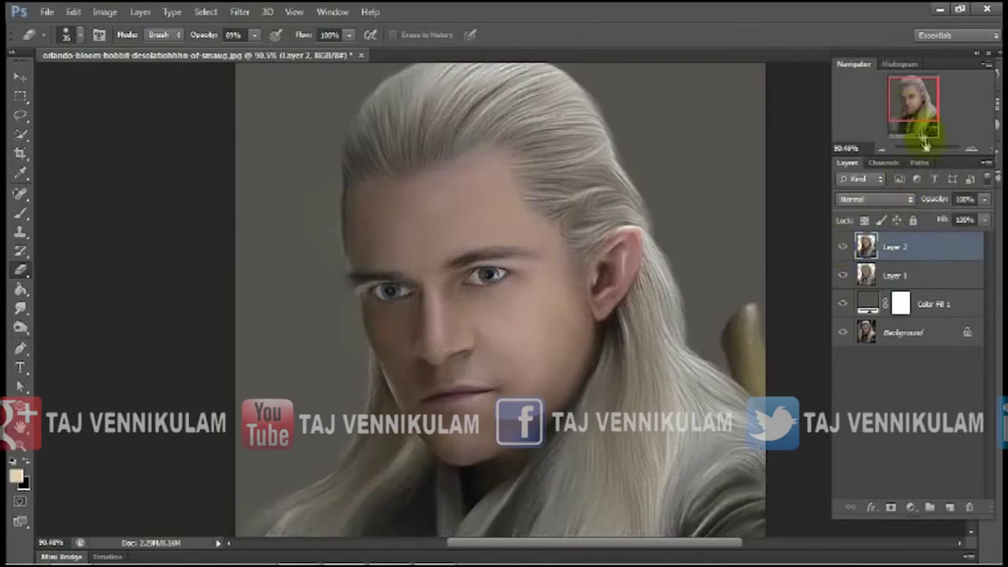
{"action": "left_click_drag", "start_coordinate": [926, 149], "coordinate": [933, 149]}
Paint red over the lips on a new layer and soften it with Gaussian Blur
{"action": "left_click", "coordinate": [949, 508]}
{"action": "left_click", "coordinate": [15, 476]}
{"action": "left_click", "coordinate": [956, 355]}
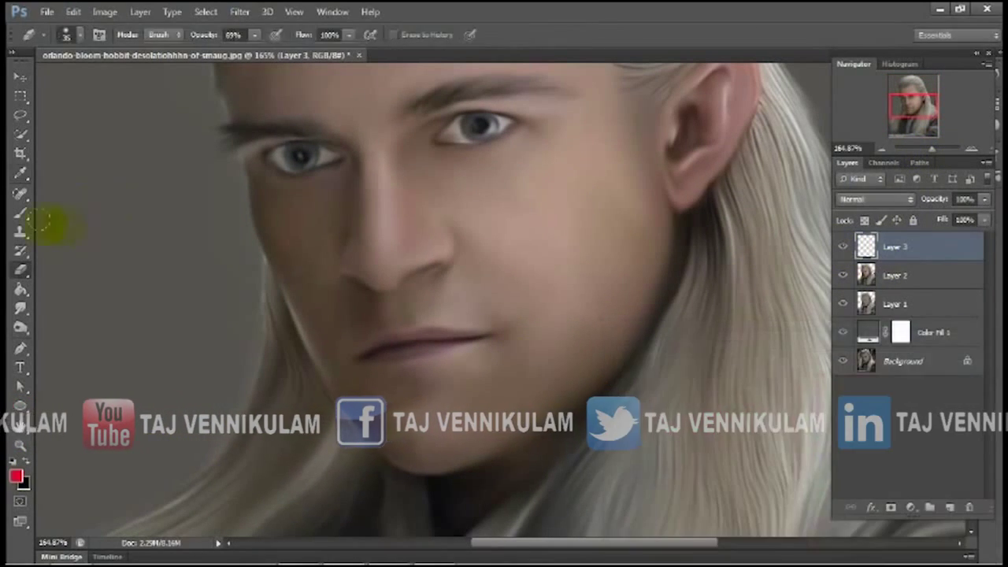
{"action": "left_click", "coordinate": [21, 213]}
{"action": "left_click_drag", "start_coordinate": [375, 347], "coordinate": [470, 338]}
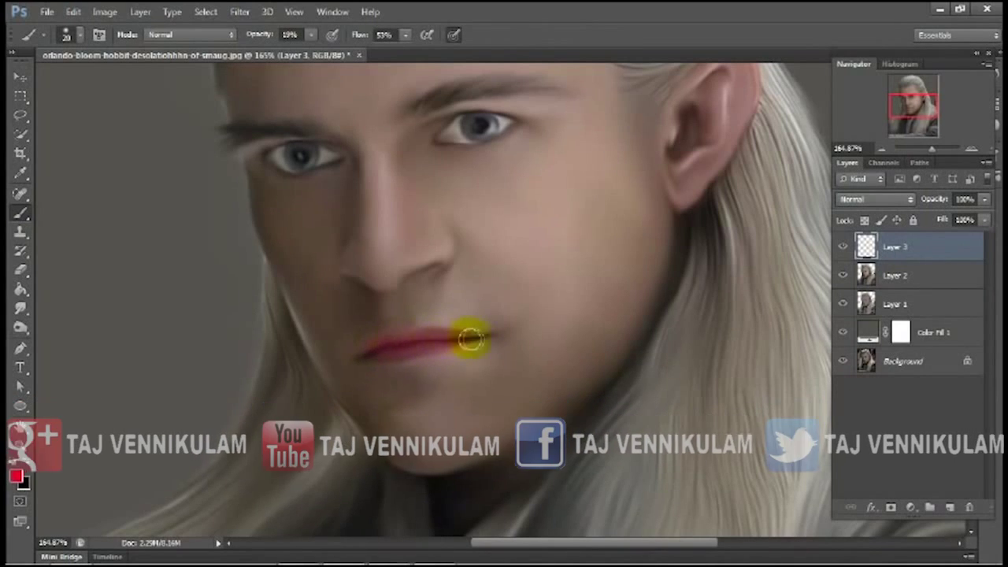
{"action": "left_click", "coordinate": [240, 11]}
{"action": "left_click", "coordinate": [455, 263]}
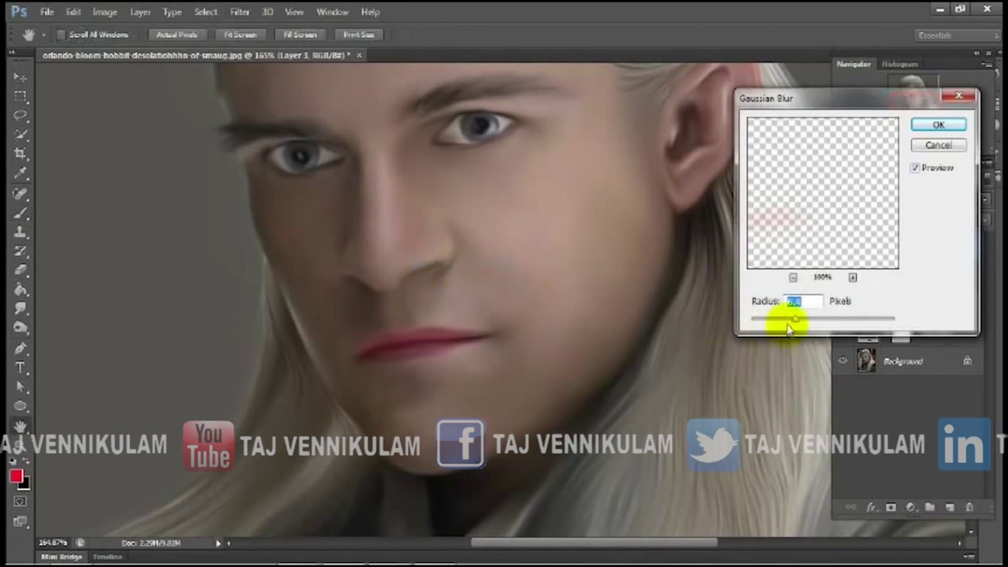
{"action": "left_click", "coordinate": [922, 129]}
Change the red lip layer's blend mode and merge Layer 3 with Layer 2
{"action": "left_click", "coordinate": [874, 199]}
{"action": "left_click", "coordinate": [866, 45]}
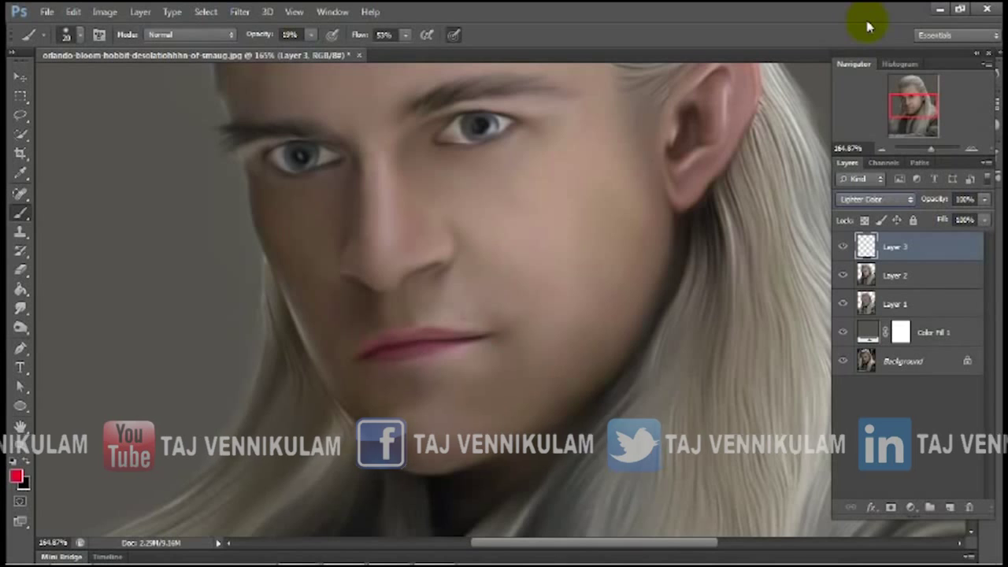
{"action": "left_click", "coordinate": [895, 275], "text": "shift"}
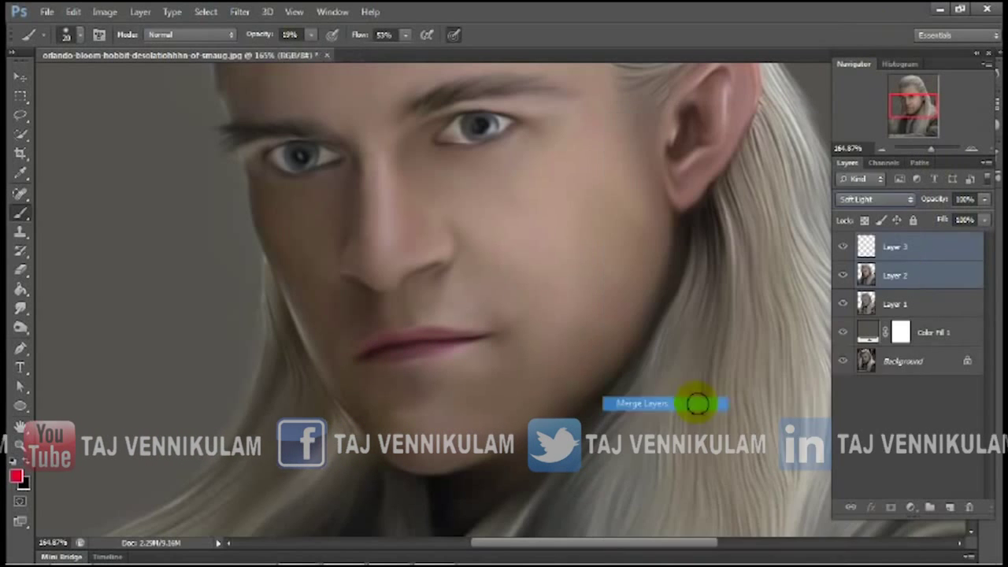
{"action": "key", "text": "ctrl+e"}
Paint a light pink stroke across the lips on a new layer and Gaussian-blur it
{"action": "left_click", "coordinate": [16, 476]}
{"action": "left_click", "coordinate": [637, 405]}
{"action": "key", "text": "Return"}
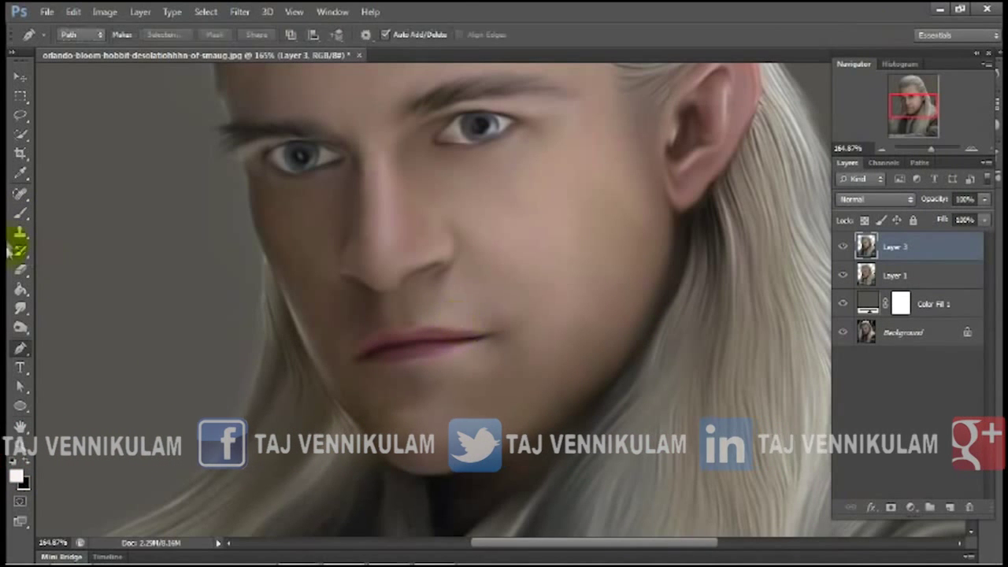
{"action": "key", "text": "b"}
{"action": "key", "text": "ctrl+shift+alt+n"}
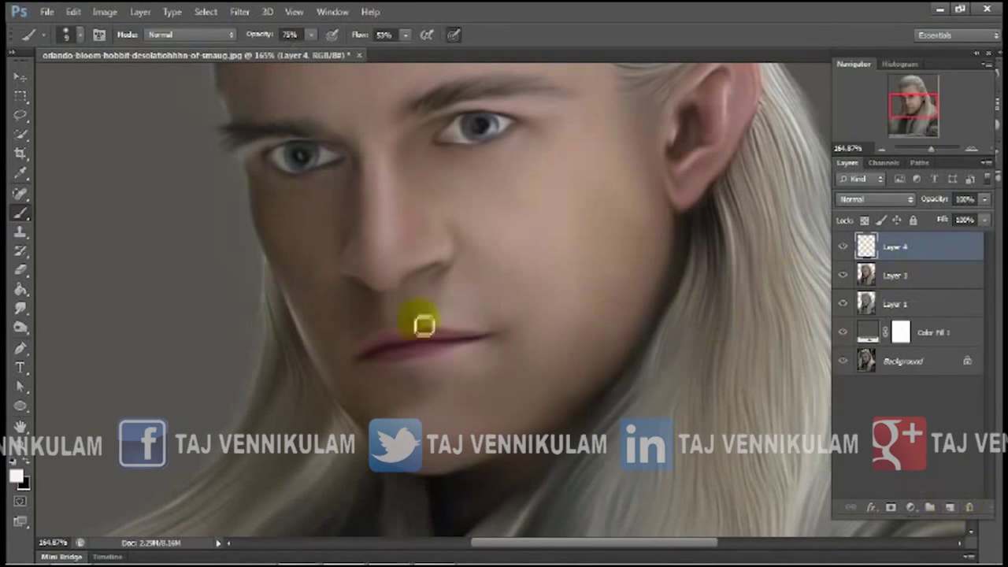
{"action": "left_click_drag", "start_coordinate": [423, 322], "coordinate": [462, 349]}
{"action": "left_click", "coordinate": [239, 11]}
{"action": "left_click", "coordinate": [453, 263]}
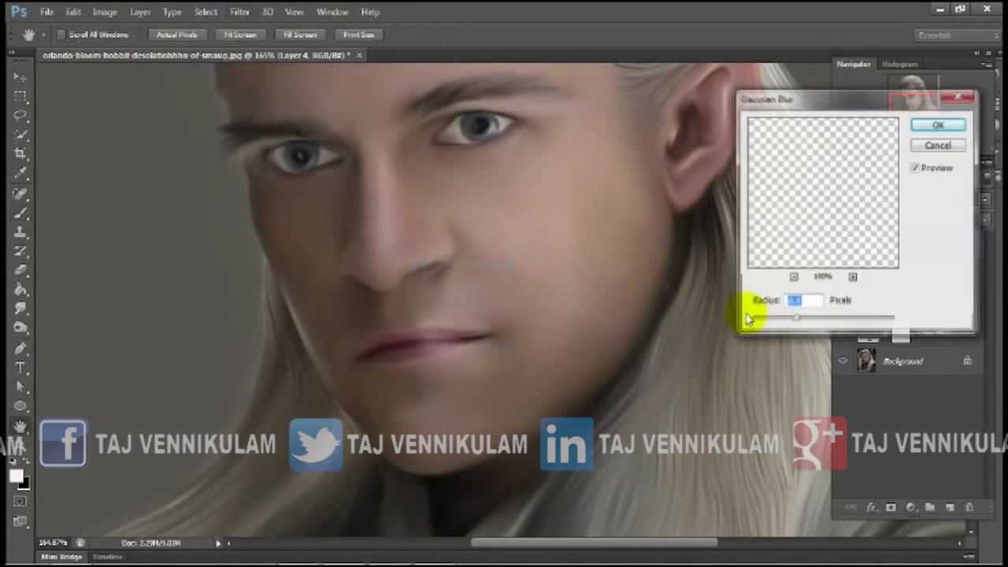
{"action": "key", "text": "Return"}
{"action": "key", "text": "e"}
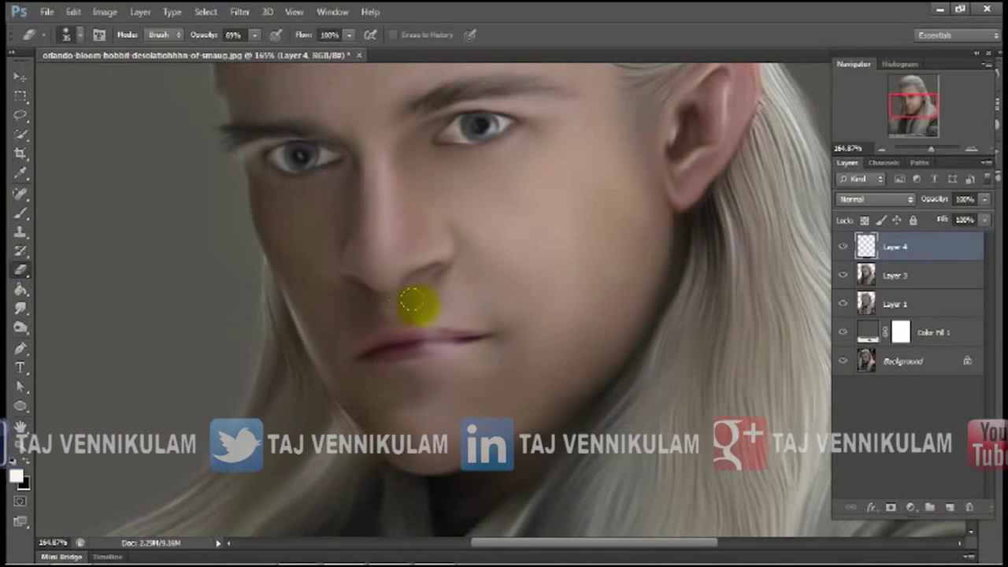
{"action": "key", "text": "r"}
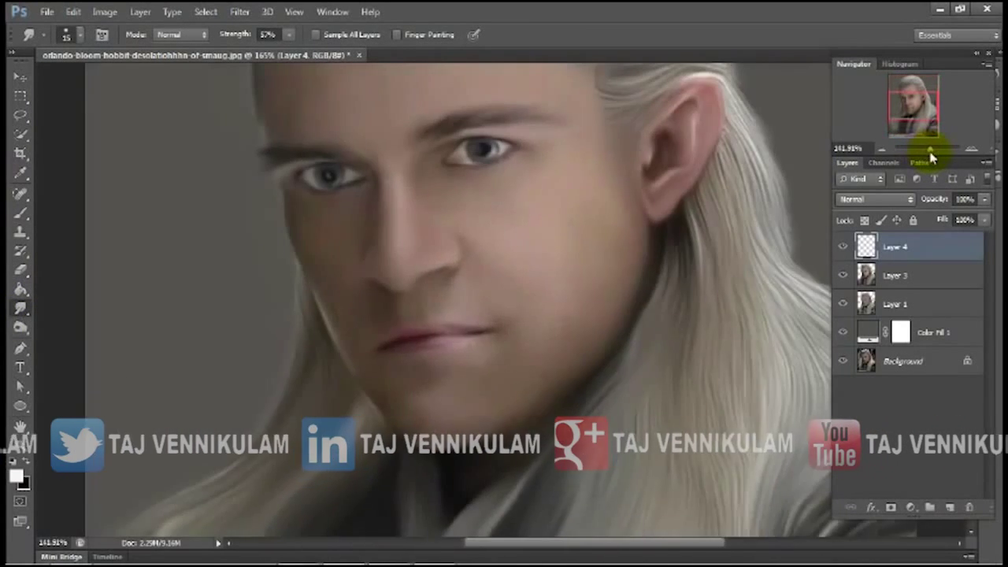
Merge Layer 4 down and set a 300-pixel smudge brush at 26% strength
{"action": "right_click", "coordinate": [481, 270]}
{"action": "double_click", "coordinate": [779, 368]}
{"action": "right_click", "coordinate": [905, 323]}
{"action": "left_click", "coordinate": [844, 249]}
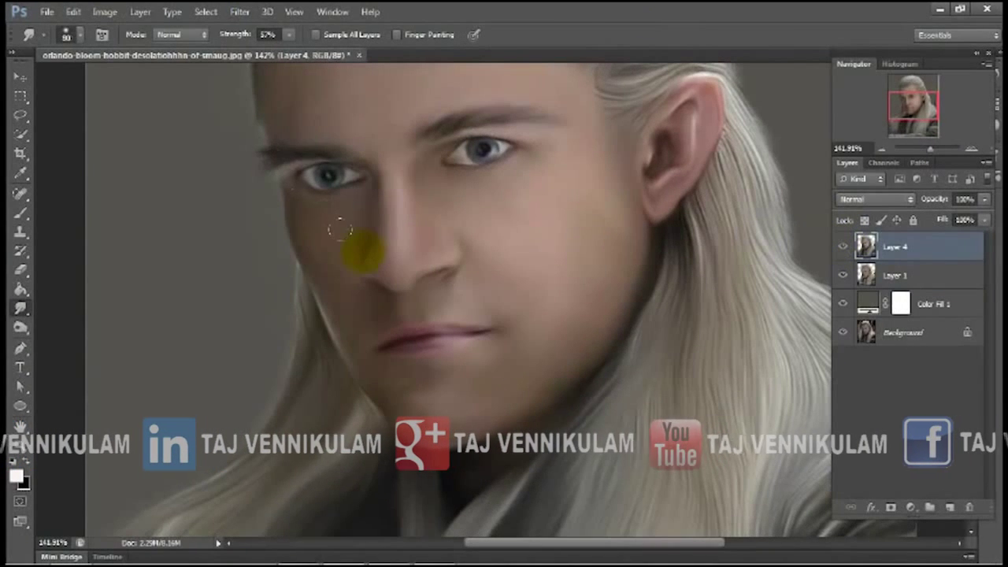
{"action": "left_click_drag", "start_coordinate": [289, 35], "coordinate": [277, 61]}
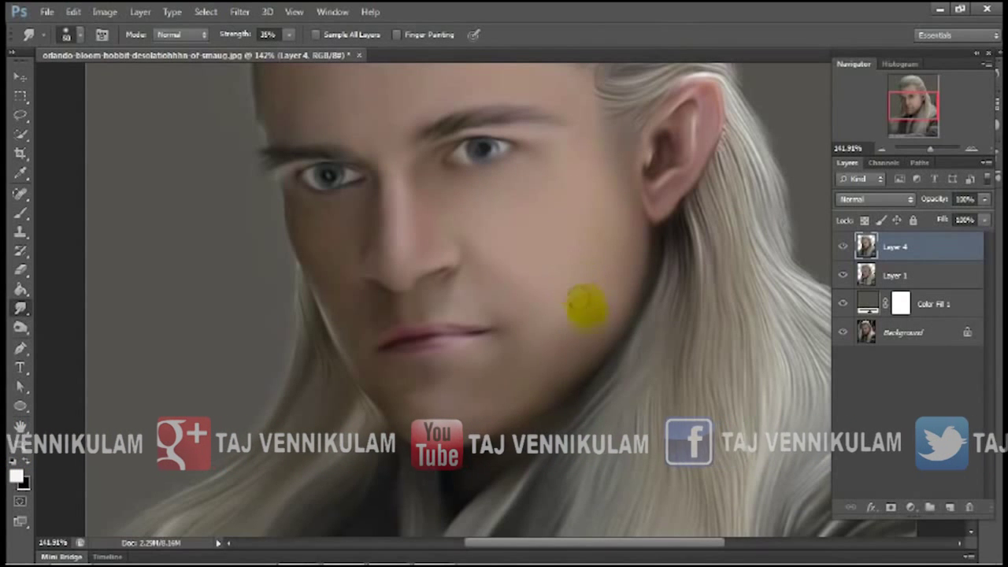
{"action": "left_click_drag", "start_coordinate": [289, 35], "coordinate": [281, 52]}
{"action": "left_click", "coordinate": [472, 326]}
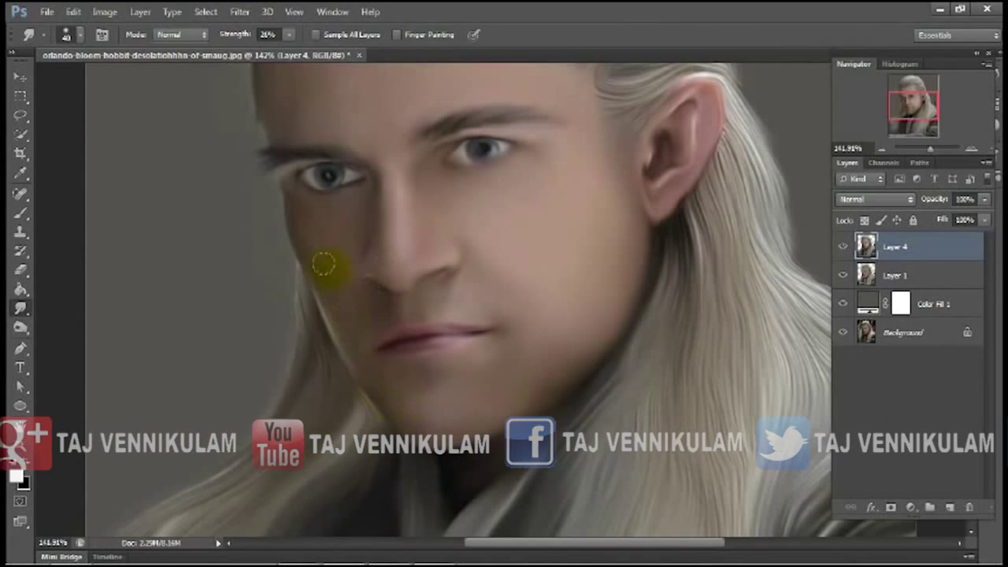
Sample a skin tone from the face and smudge the skin on the left cheek
{"action": "left_click", "coordinate": [20, 213]}
{"action": "left_click", "coordinate": [16, 476]}
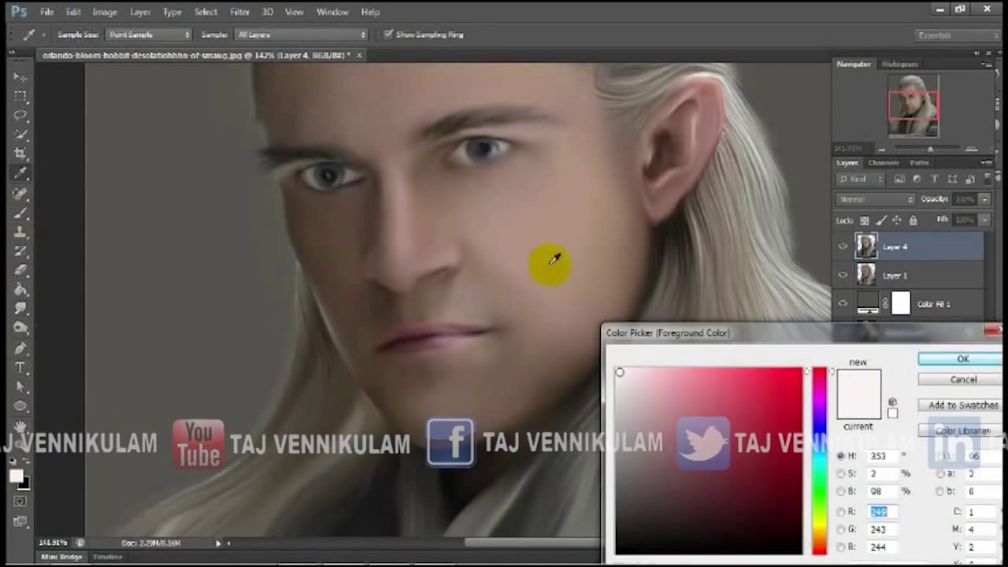
{"action": "left_click", "coordinate": [551, 263]}
{"action": "key", "text": "Return"}
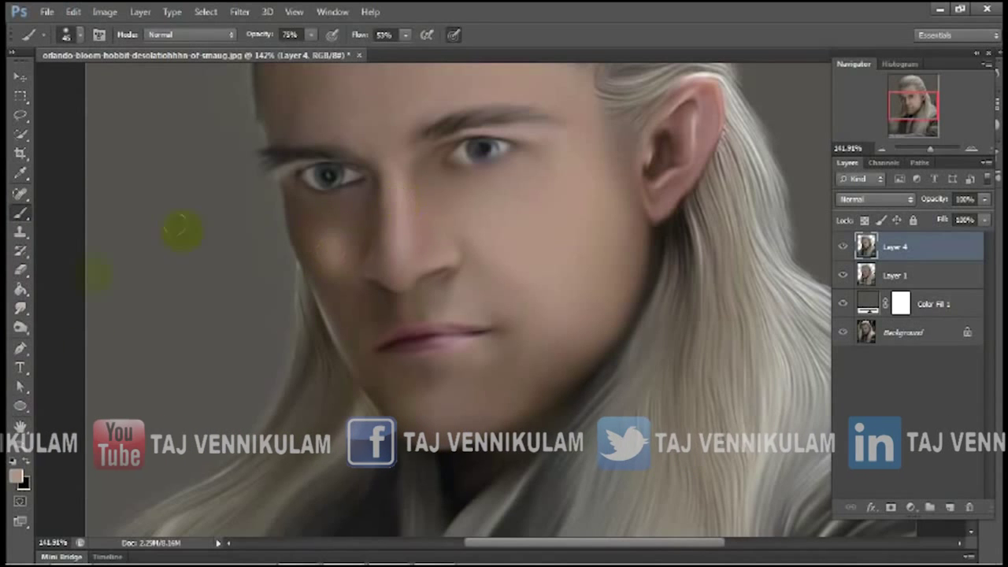
{"action": "key", "text": "r"}
{"action": "left_click_drag", "start_coordinate": [321, 246], "coordinate": [331, 255]}
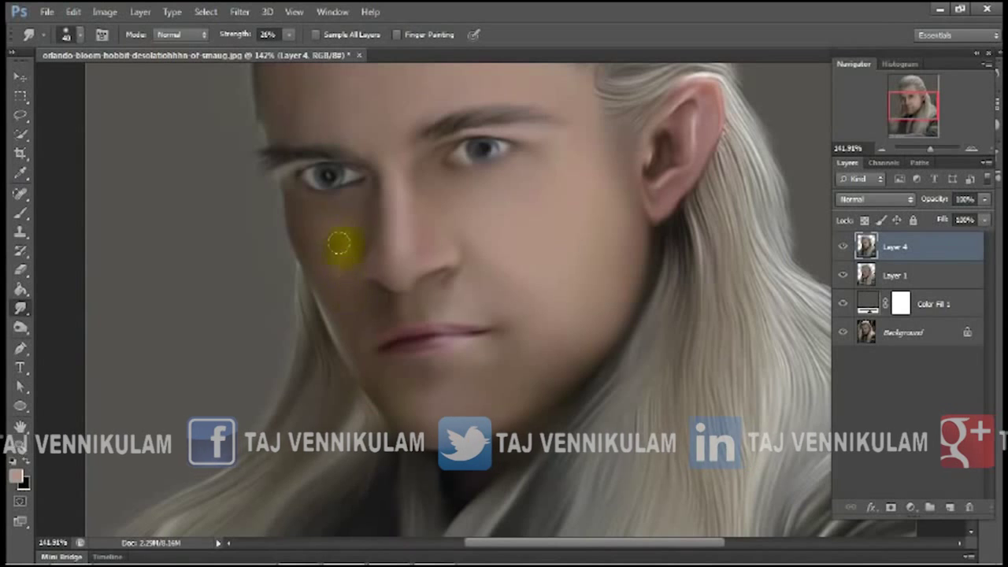
{"action": "scroll", "coordinate": [394, 264], "scroll_direction": "up", "scroll_amount": 3}
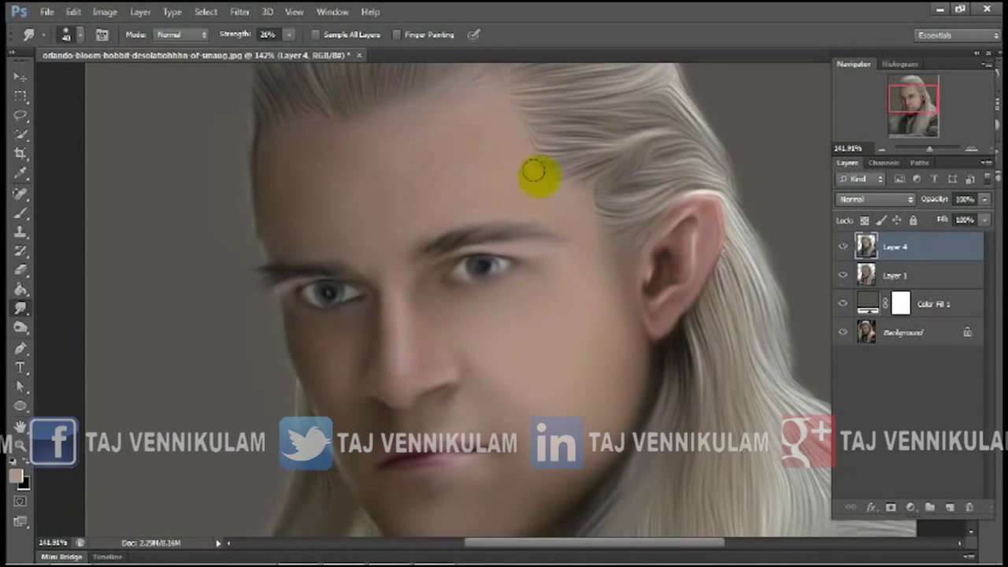
{"action": "scroll", "coordinate": [516, 211], "scroll_direction": "down", "scroll_amount": 5}
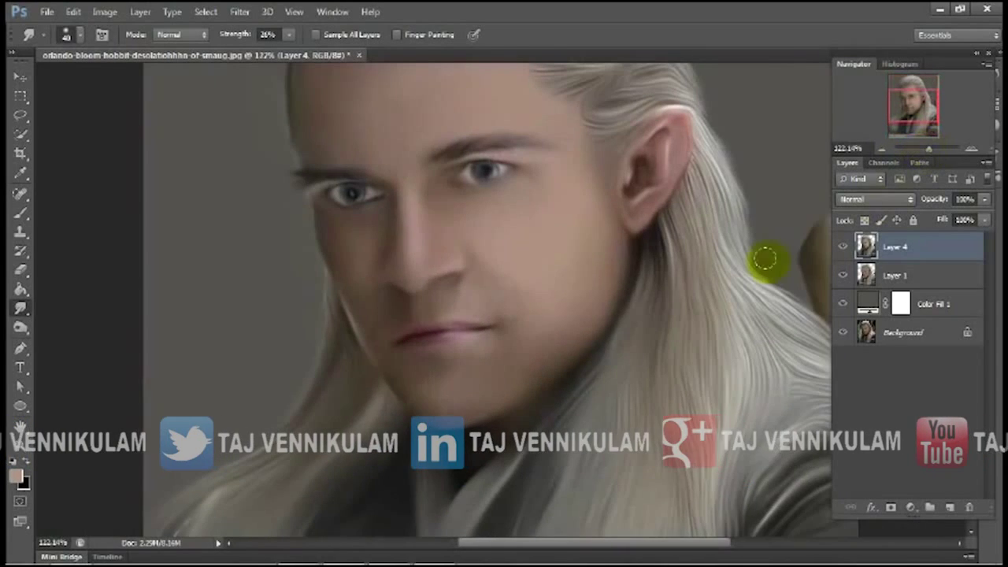
Eyedrop a cheek skin tone, paint it onto the cheek, and smudge the patch to blend
{"action": "key", "text": "i"}
{"action": "left_click", "coordinate": [17, 475]}
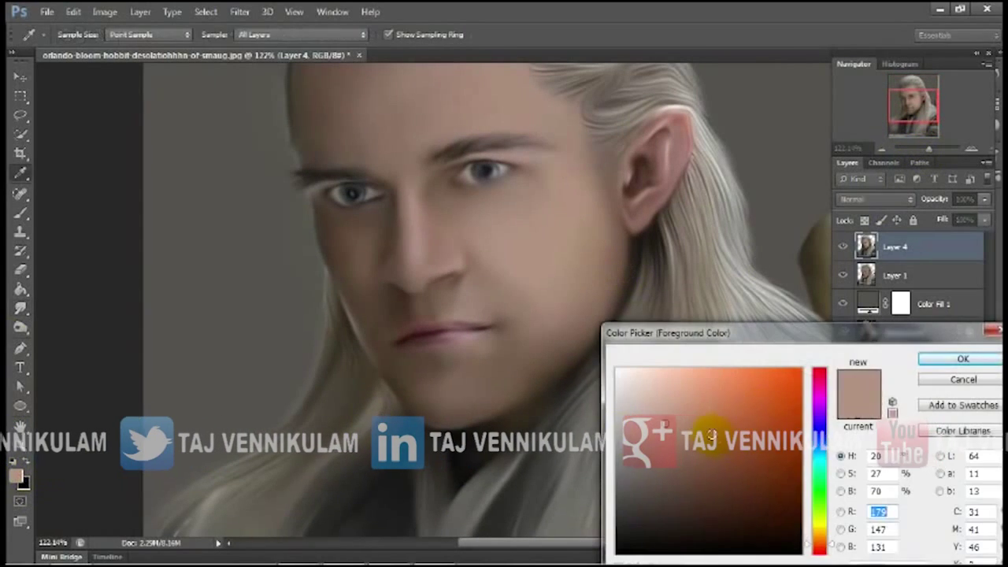
{"action": "left_click", "coordinate": [960, 358]}
{"action": "key", "text": "b"}
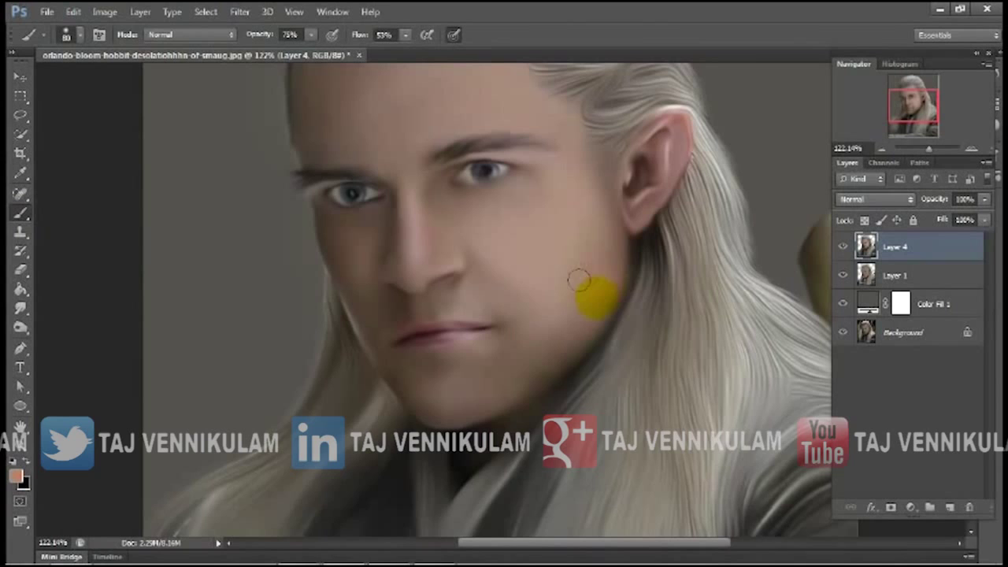
{"action": "key", "text": "ctrl+z"}
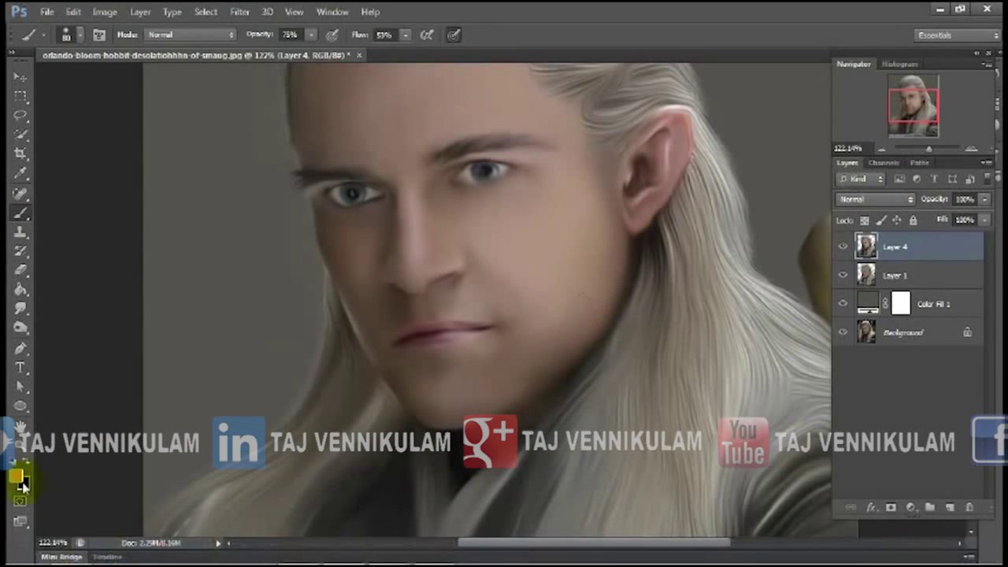
{"action": "left_click", "coordinate": [16, 476]}
{"action": "left_click", "coordinate": [956, 358]}
{"action": "mouse_move", "coordinate": [604, 293]}
{"action": "left_mouse_down"}
{"action": "mouse_move", "coordinate": [582, 241]}
{"action": "mouse_move", "coordinate": [583, 321]}
{"action": "left_mouse_up"}
{"action": "left_click", "coordinate": [21, 308]}
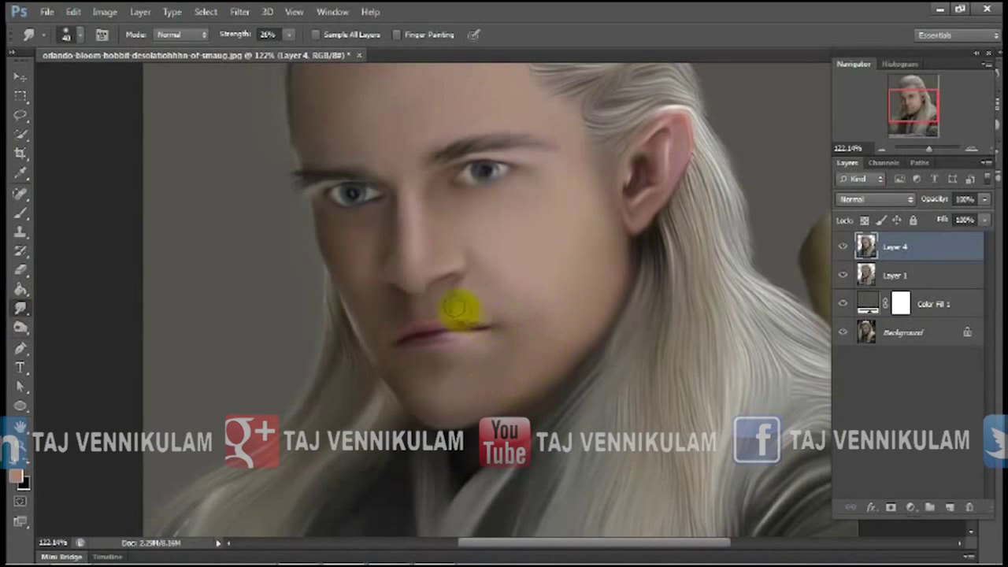
Hide Layer 1 and zoom out to view the whole portrait for an adjustment layer
{"action": "left_click_drag", "start_coordinate": [928, 148], "coordinate": [926, 148]}
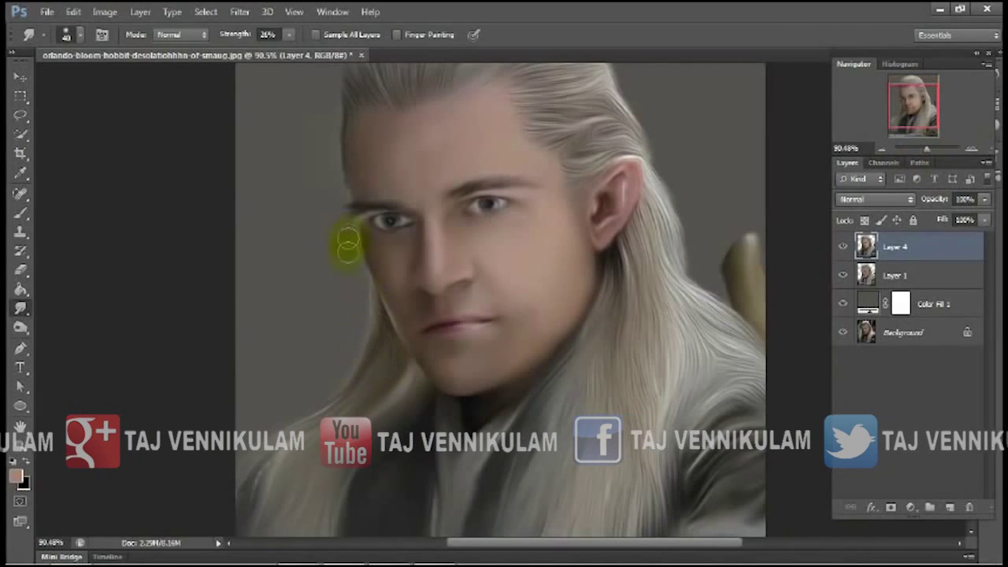
{"action": "left_click", "coordinate": [843, 275]}
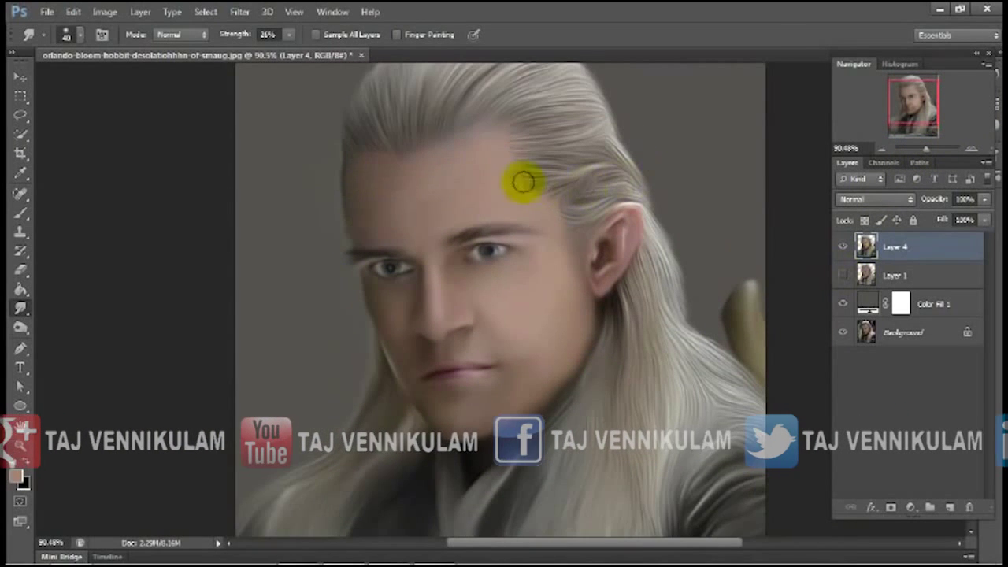
{"action": "left_click_drag", "start_coordinate": [926, 148], "coordinate": [928, 148]}
{"action": "left_click_drag", "start_coordinate": [289, 34], "coordinate": [281, 56]}
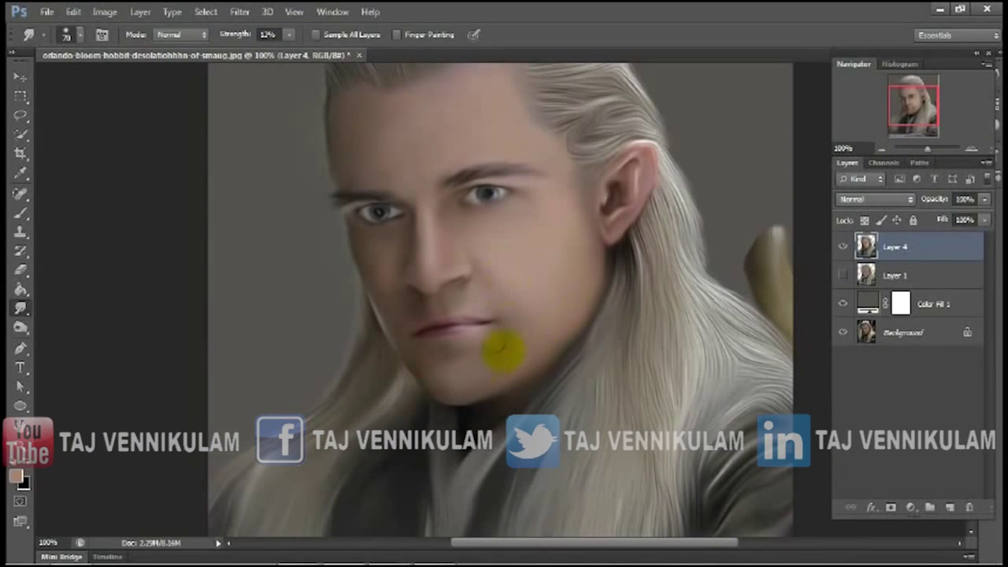
{"action": "left_click", "coordinate": [911, 507]}
Add a brightening Curves adjustment and invert its mask to black
{"action": "left_click", "coordinate": [870, 191]}
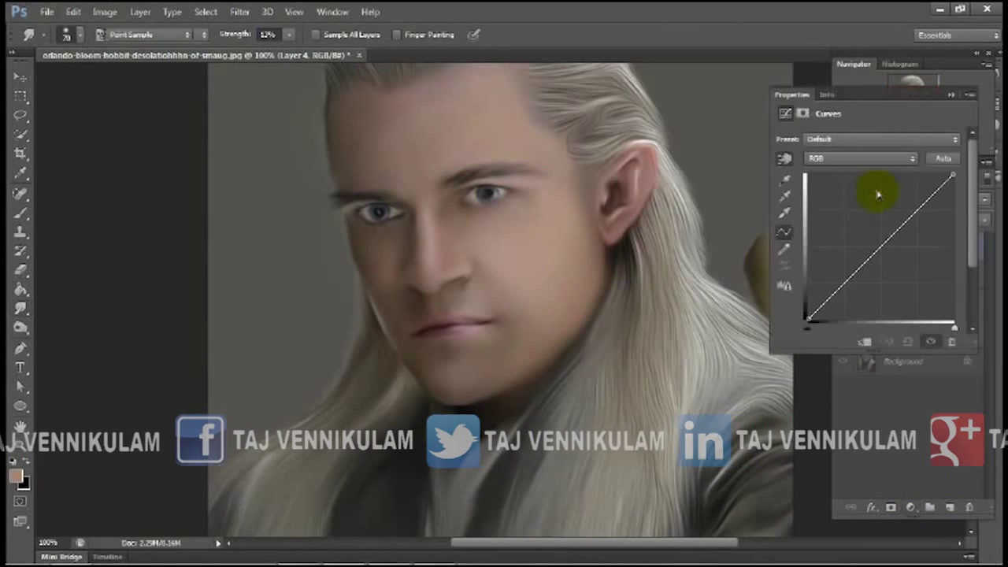
{"action": "left_click_drag", "start_coordinate": [878, 194], "coordinate": [900, 191]}
{"action": "left_click", "coordinate": [901, 246]}
{"action": "key", "text": "ctrl+i"}
{"action": "left_click_drag", "start_coordinate": [922, 153], "coordinate": [923, 153]}
Set a 26-pixel brush and zoom in on the face to paint the Curves mask
{"action": "left_click", "coordinate": [21, 212]}
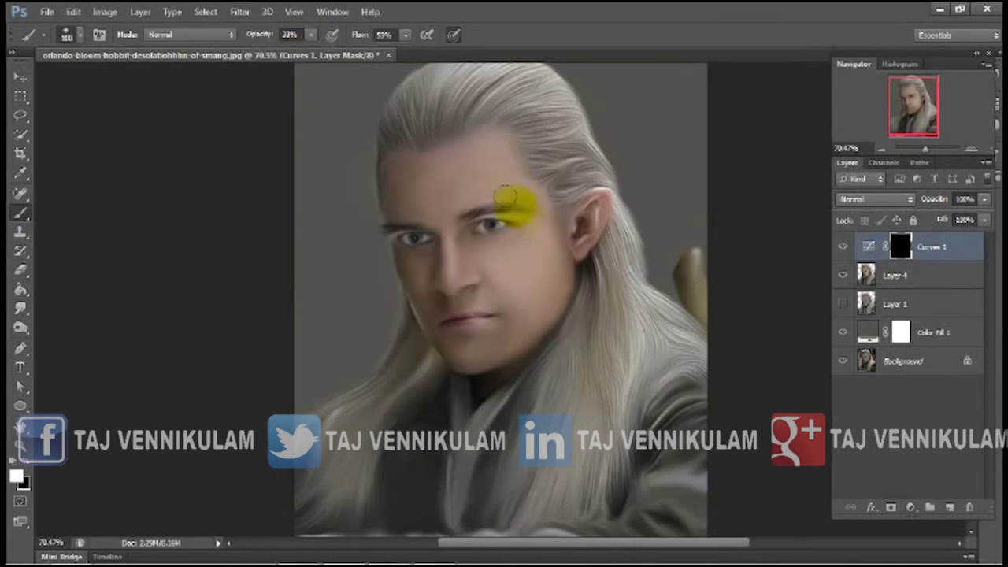
{"action": "key", "text": "bracketright"}
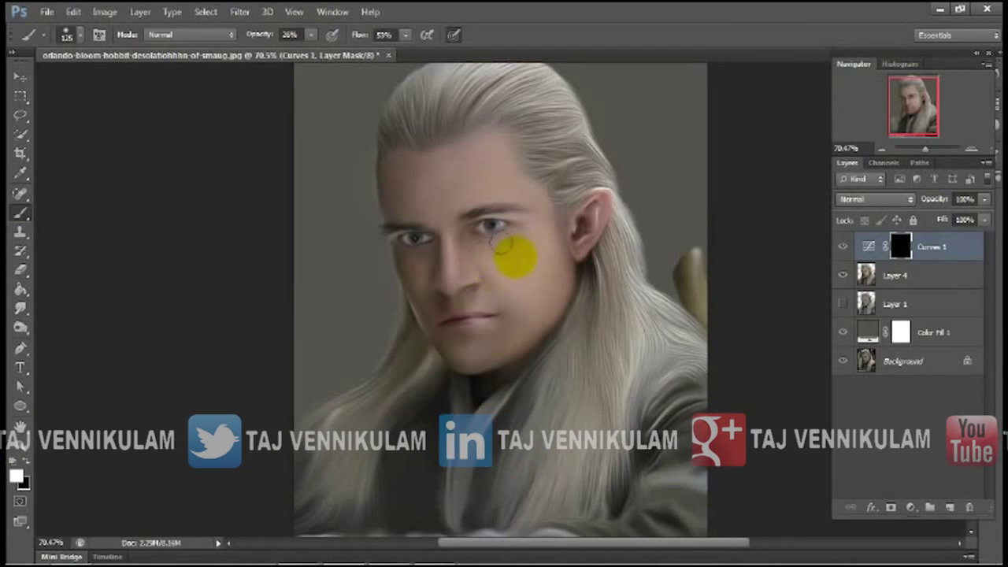
{"action": "type", "text": "26"}
{"action": "key", "text": "bracketleft"}
{"action": "key", "text": "bracketleft"}
{"action": "key", "text": "bracketleft"}
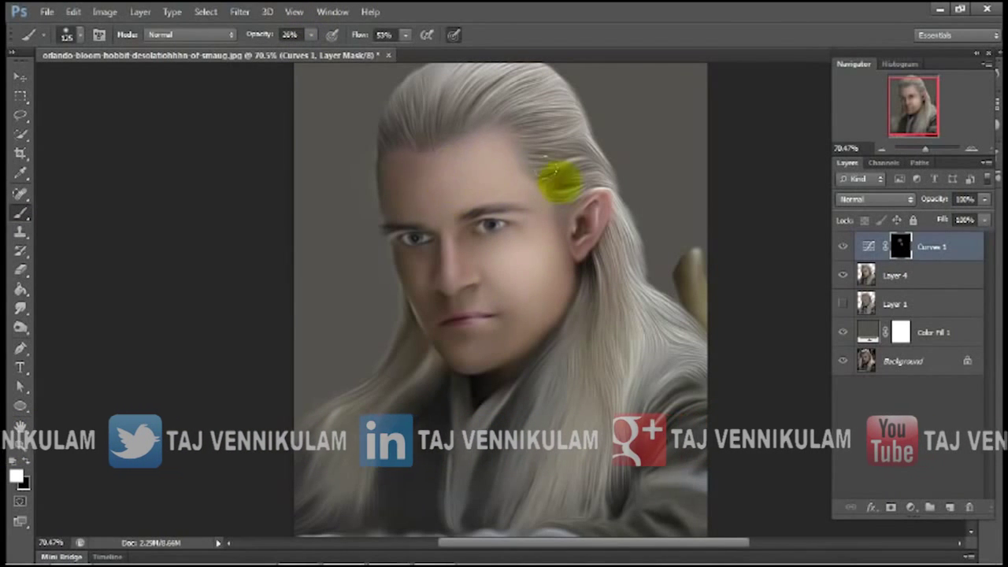
{"action": "left_click_drag", "start_coordinate": [526, 294], "coordinate": [566, 294]}
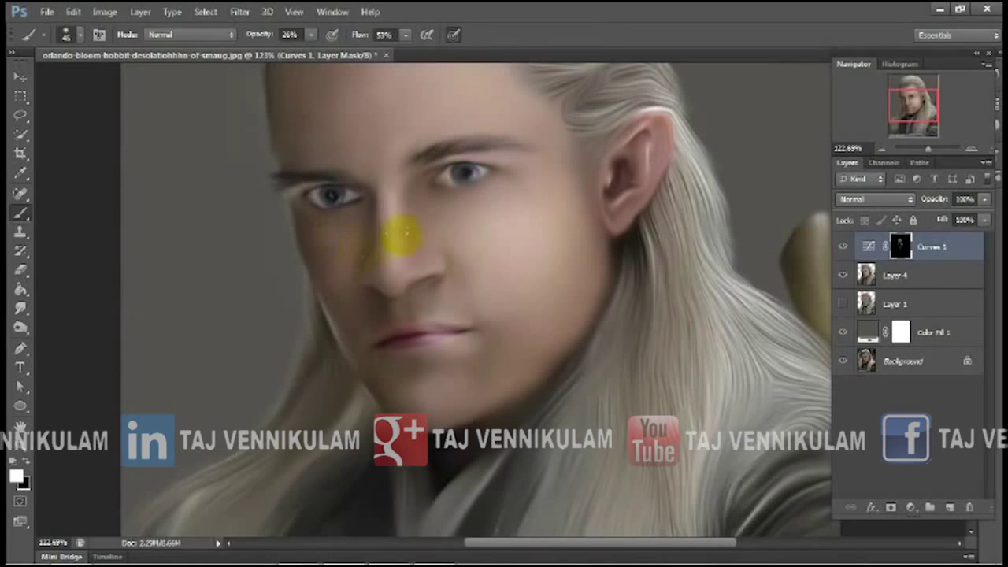
{"action": "scroll", "coordinate": [511, 246], "scroll_direction": "down", "scroll_amount": 2}
{"action": "left_click_drag", "start_coordinate": [927, 148], "coordinate": [923, 148]}
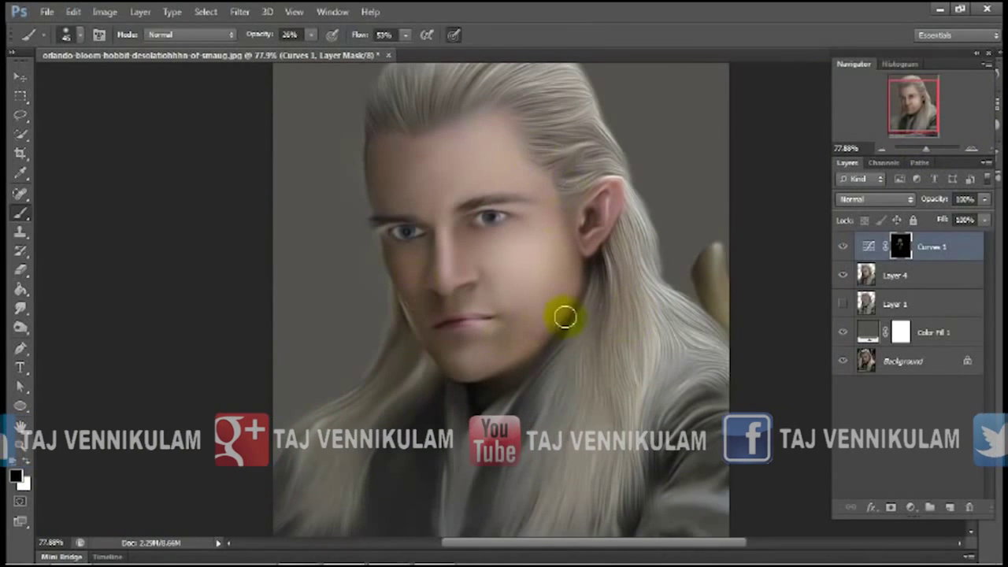
{"action": "scroll", "coordinate": [562, 317], "scroll_direction": "down", "scroll_amount": 3}
Paint a bright halo around the hair edge on the mask at 29% brush opacity
{"action": "left_click_drag", "start_coordinate": [327, 50], "coordinate": [352, 50]}
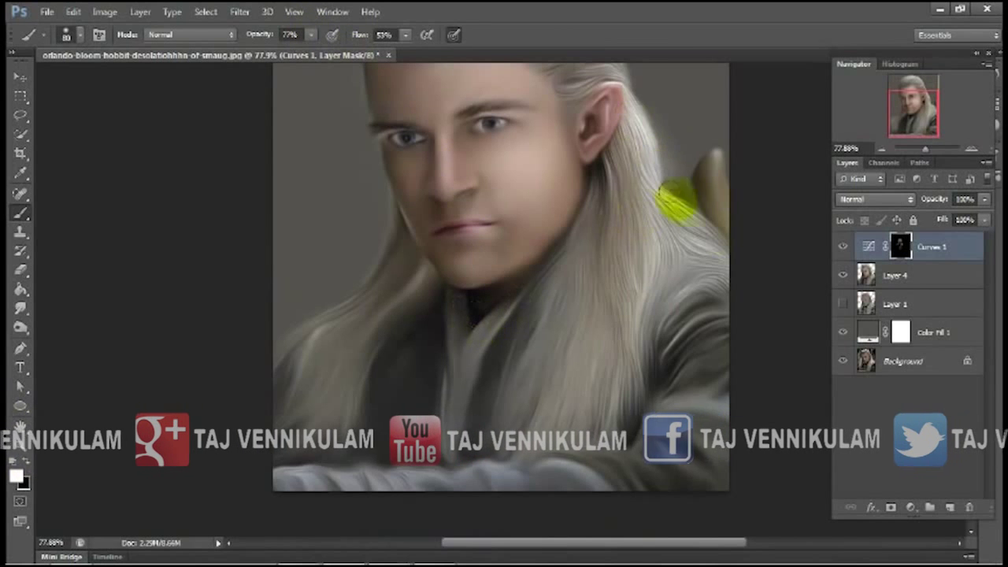
{"action": "scroll", "coordinate": [736, 236], "scroll_direction": "down", "scroll_amount": 2}
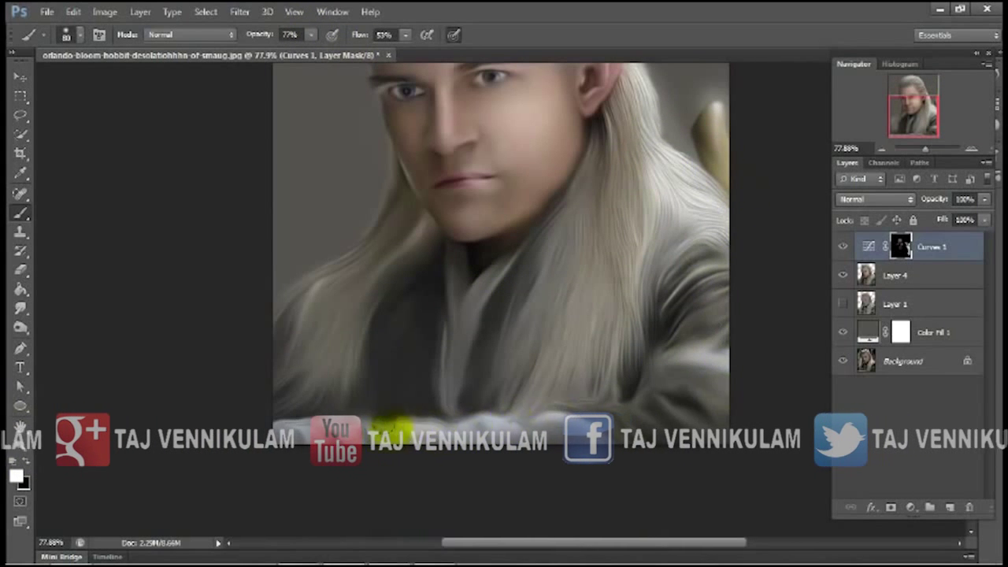
{"action": "scroll", "coordinate": [452, 385], "scroll_direction": "up", "scroll_amount": 3}
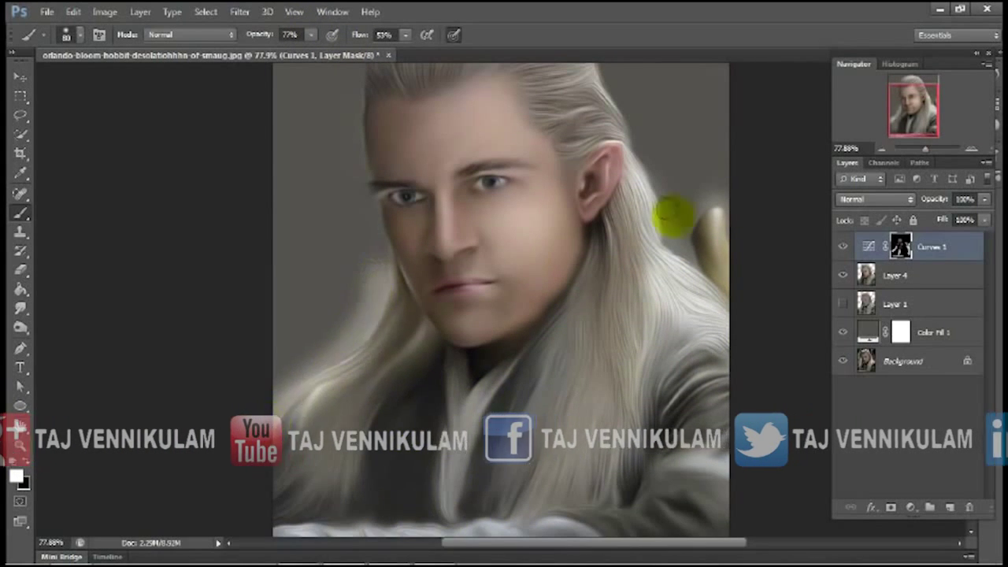
{"action": "scroll", "coordinate": [653, 315], "scroll_direction": "up", "scroll_amount": 1}
{"action": "scroll", "coordinate": [544, 300], "scroll_direction": "up", "scroll_amount": 3}
{"action": "mouse_move", "coordinate": [444, 187]}
{"action": "left_mouse_down"}
{"action": "mouse_move", "coordinate": [558, 147]}
{"action": "mouse_move", "coordinate": [580, 162]}
{"action": "mouse_move", "coordinate": [339, 185]}
{"action": "left_mouse_up"}
{"action": "left_click_drag", "start_coordinate": [311, 35], "coordinate": [327, 49]}
{"action": "key", "text": "bracketright"}
{"action": "key", "text": "bracketright"}
{"action": "key", "text": "bracketright"}
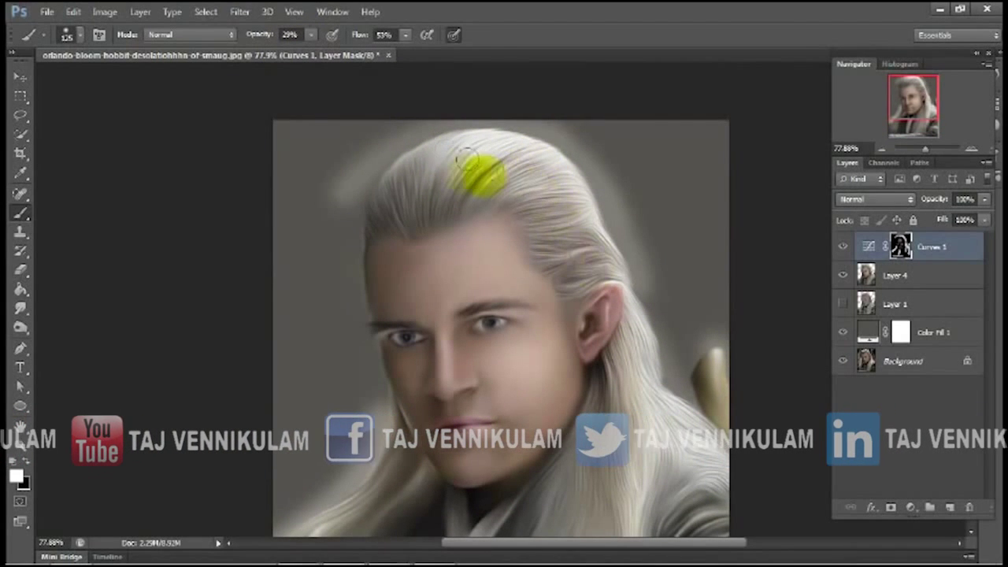
{"action": "scroll", "coordinate": [616, 140], "scroll_direction": "down", "scroll_amount": 2}
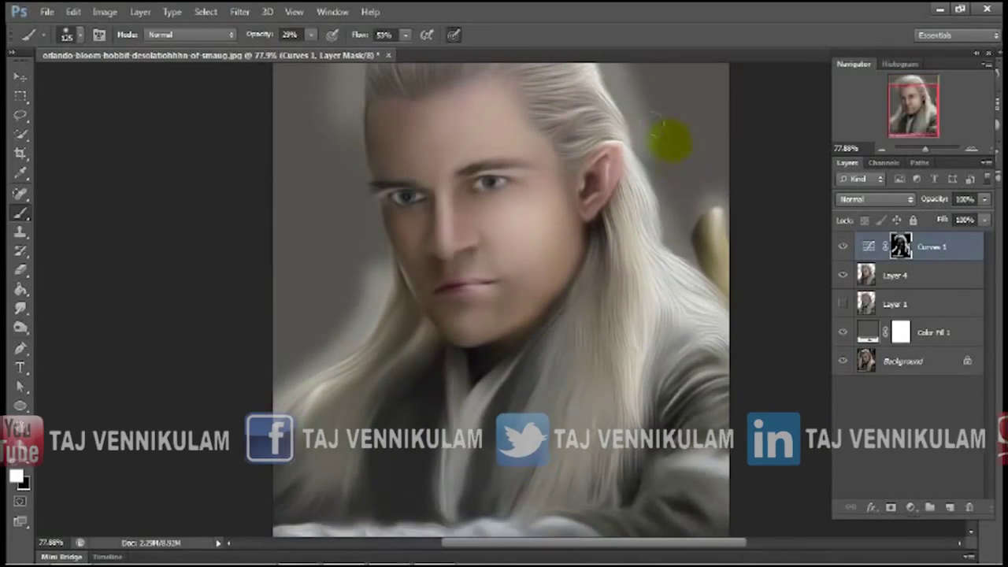
Merge the extra Layer 4 into Curves 1
{"action": "right_click", "coordinate": [929, 247]}
{"action": "left_click", "coordinate": [675, 404]}
{"action": "left_click", "coordinate": [843, 250]}
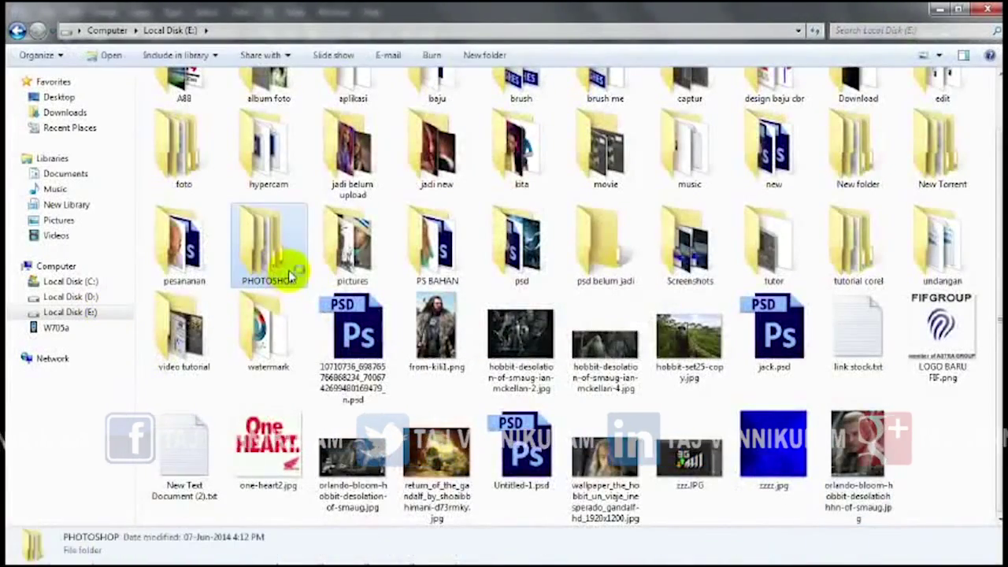
Drag a texture from PHOTOSHOP > background > smudge into the portrait document
{"action": "double_click", "coordinate": [287, 271]}
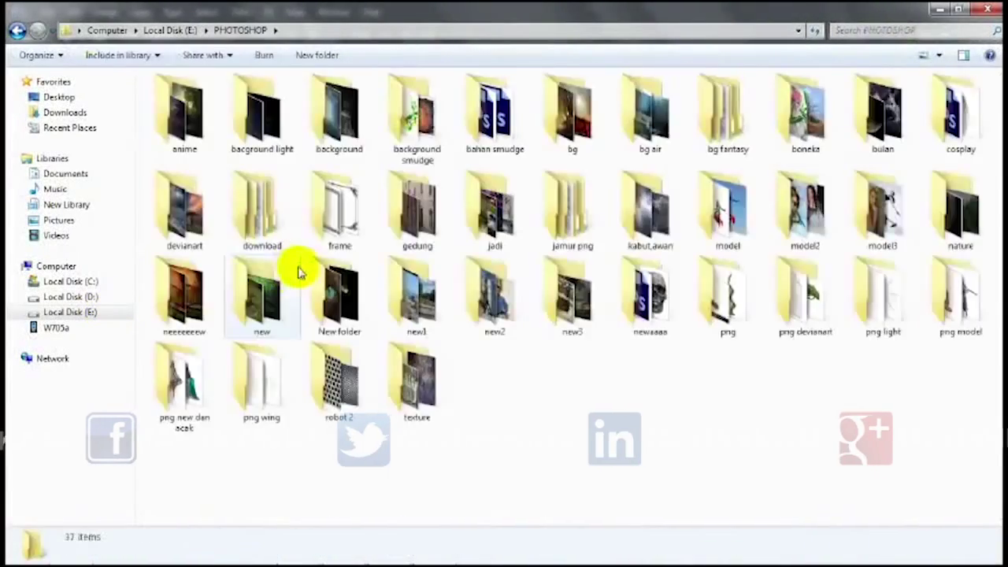
{"action": "double_click", "coordinate": [338, 126]}
{"action": "double_click", "coordinate": [412, 118]}
{"action": "left_click_drag", "start_coordinate": [183, 118], "coordinate": [477, 336]}
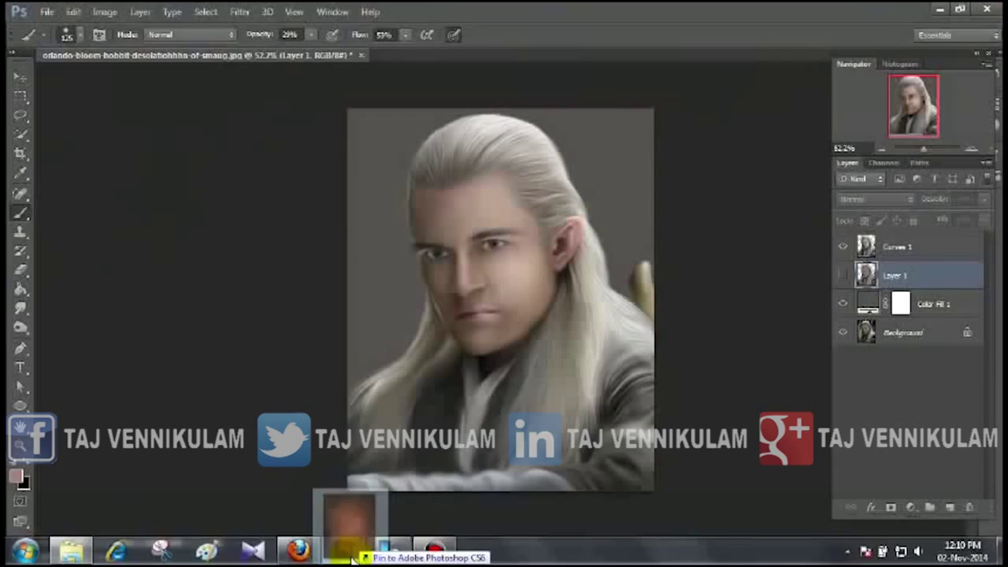
Enlarge the placed smudge texture to cover the whole canvas and commit it
{"action": "left_click_drag", "start_coordinate": [614, 81], "coordinate": [675, 113]}
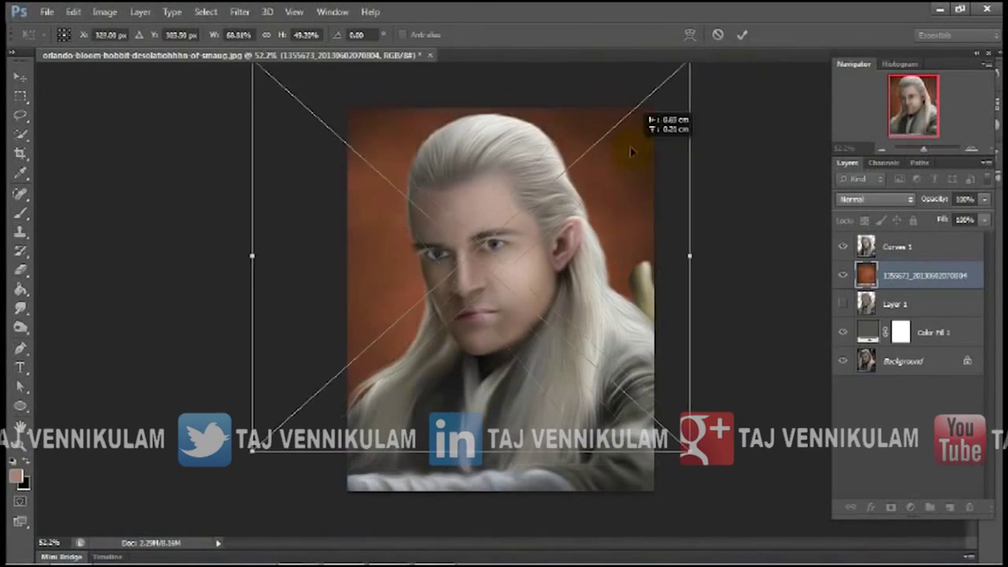
{"action": "key", "text": "Return"}
{"action": "key", "text": "b"}
Duplicate the texture, set the copy to Multiply at 29% opacity, and delete the original
{"action": "key", "text": "ctrl+j"}
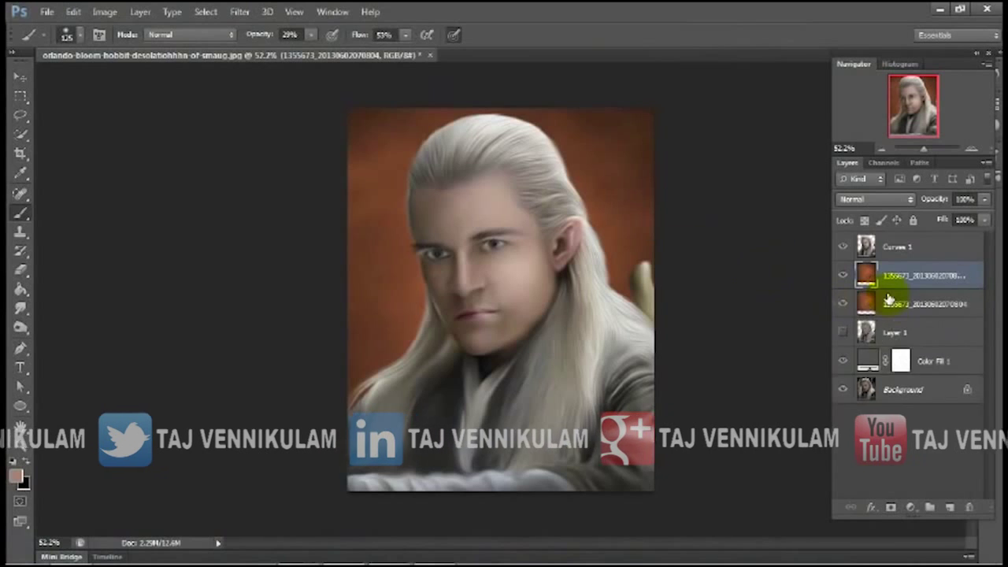
{"action": "left_click", "coordinate": [874, 199]}
{"action": "left_click", "coordinate": [858, 56]}
{"action": "key", "text": "ctrl+z"}
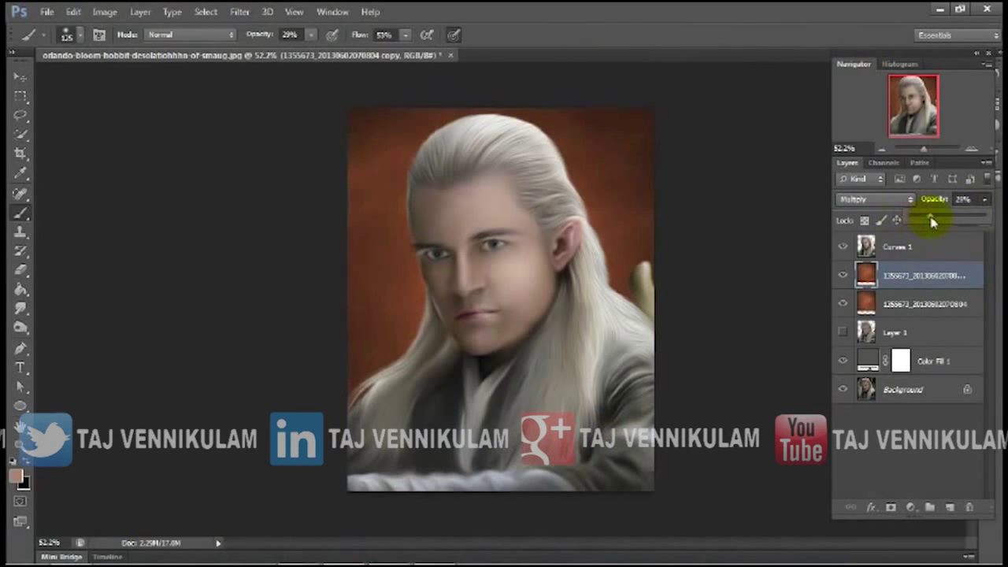
{"action": "right_click", "coordinate": [882, 306]}
{"action": "left_click", "coordinate": [866, 266]}
{"action": "left_click", "coordinate": [105, 12]}
Match Color the texture to the portrait's Curves 1 layer: Intensity 20, Fade 3, Luminance 118
{"action": "left_click", "coordinate": [292, 338]}
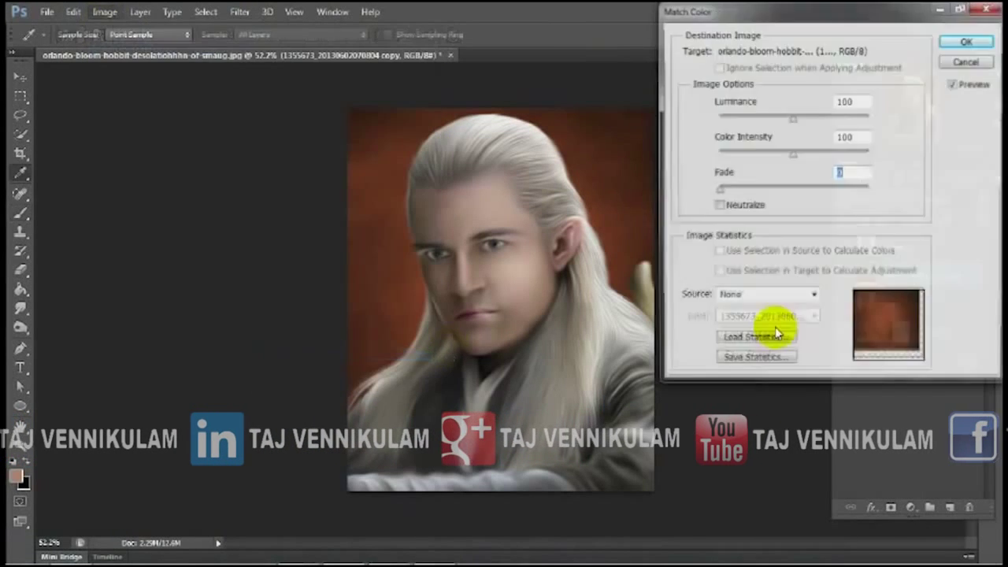
{"action": "left_click", "coordinate": [788, 296]}
{"action": "left_click", "coordinate": [787, 315]}
{"action": "left_click", "coordinate": [756, 339]}
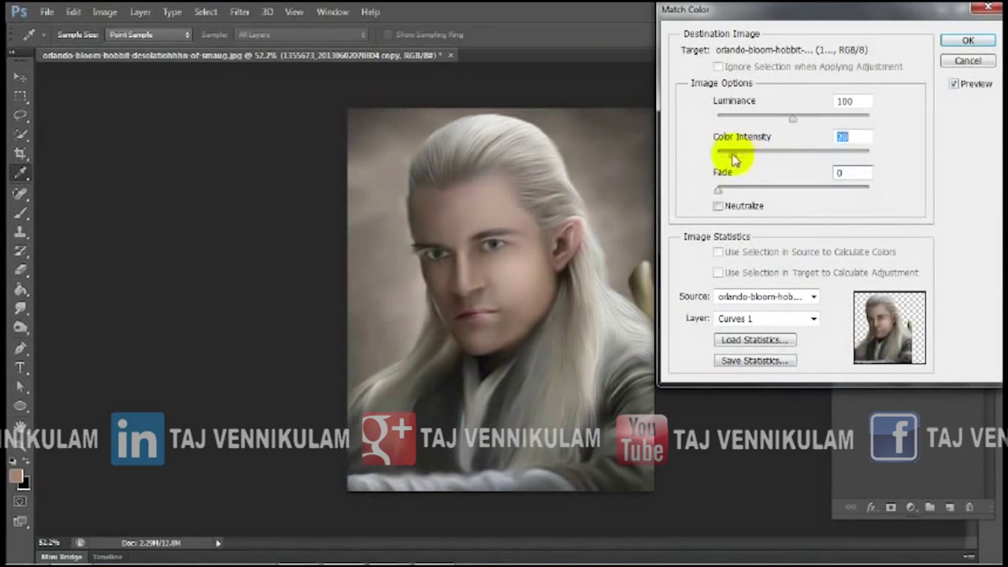
{"action": "left_click_drag", "start_coordinate": [717, 191], "coordinate": [722, 190]}
{"action": "left_click_drag", "start_coordinate": [793, 118], "coordinate": [858, 125]}
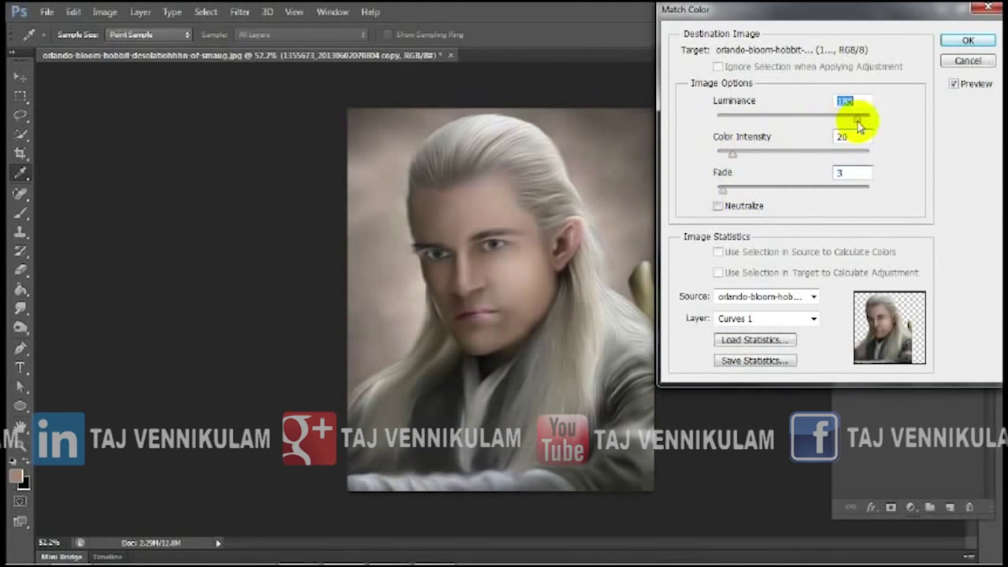
{"action": "left_click", "coordinate": [967, 40]}
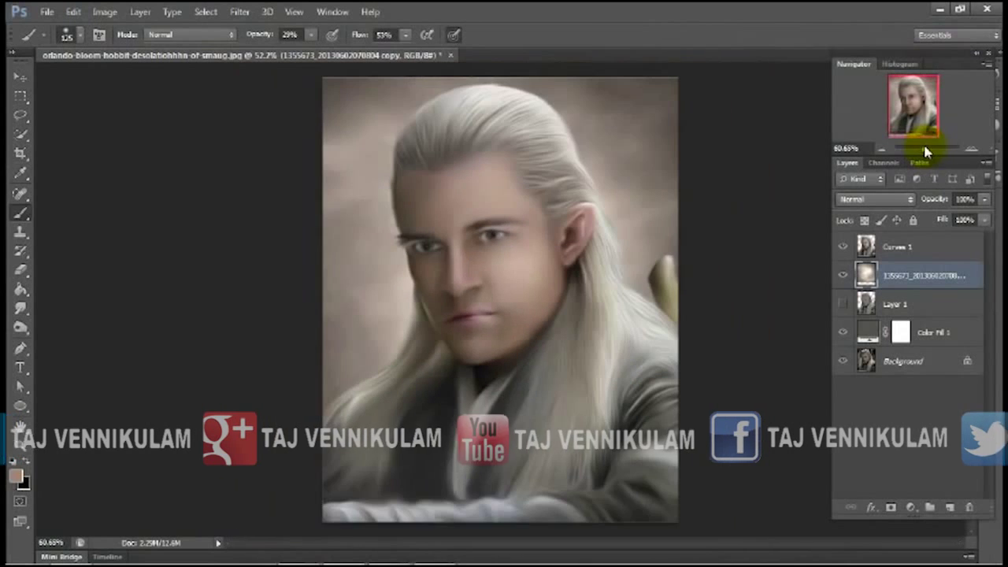
{"action": "left_click", "coordinate": [918, 248]}
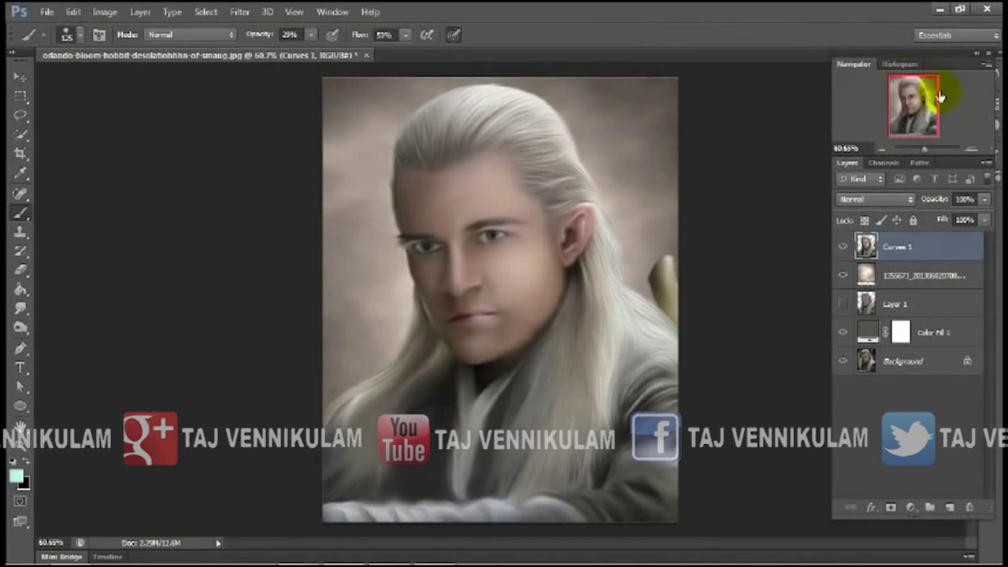
Sharpen a Curves 1 copy with a Vivid Light High Pass layer merged into it
{"action": "key", "text": "ctrl+j"}
{"action": "left_click", "coordinate": [205, 11]}
{"action": "mouse_move", "coordinate": [239, 12]}
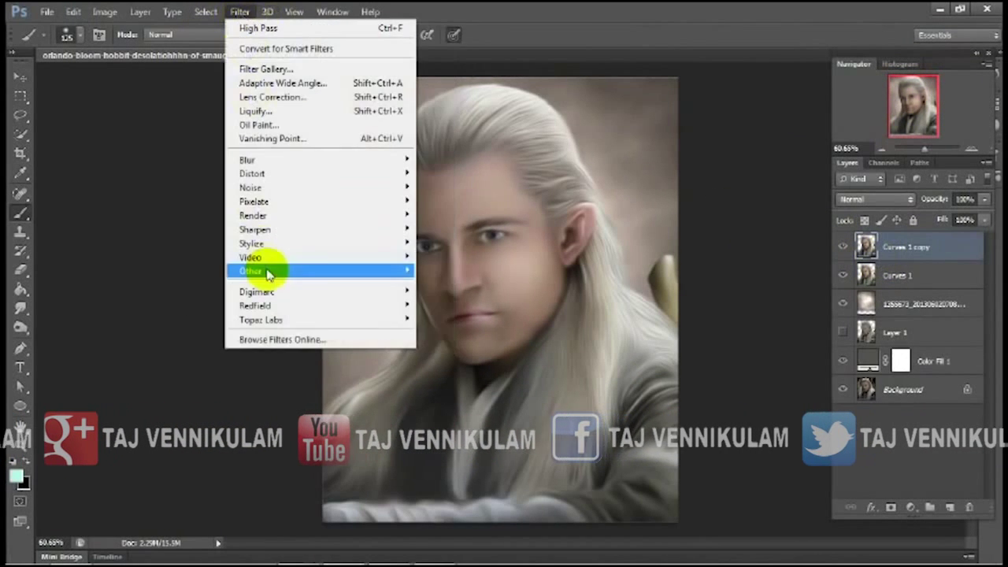
{"action": "mouse_move", "coordinate": [250, 271]}
{"action": "left_click", "coordinate": [440, 285]}
{"action": "left_click", "coordinate": [908, 95]}
{"action": "left_click", "coordinate": [874, 199]}
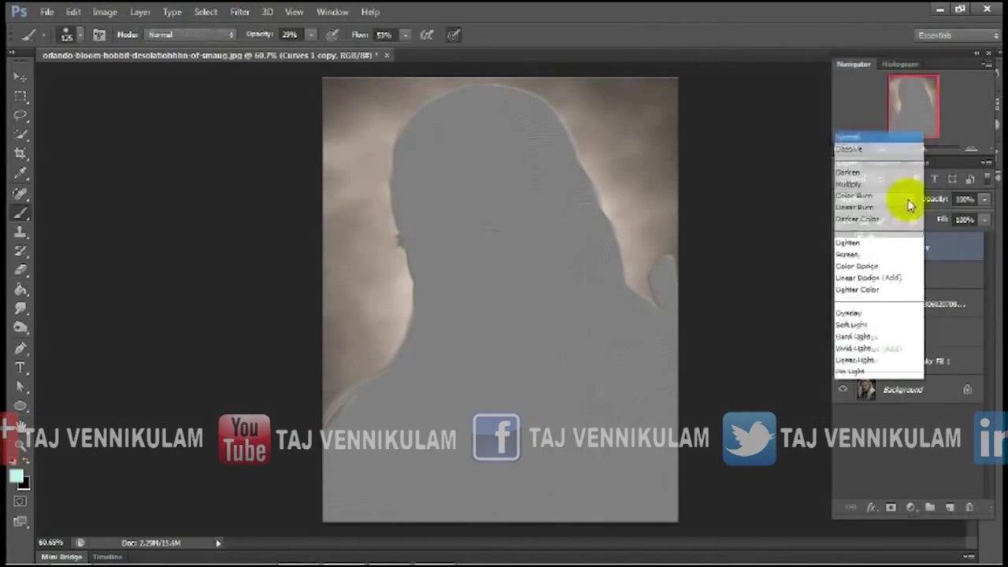
{"action": "left_click", "coordinate": [866, 344]}
{"action": "key", "text": "z"}
{"action": "left_click", "coordinate": [632, 266]}
{"action": "key", "text": "b"}
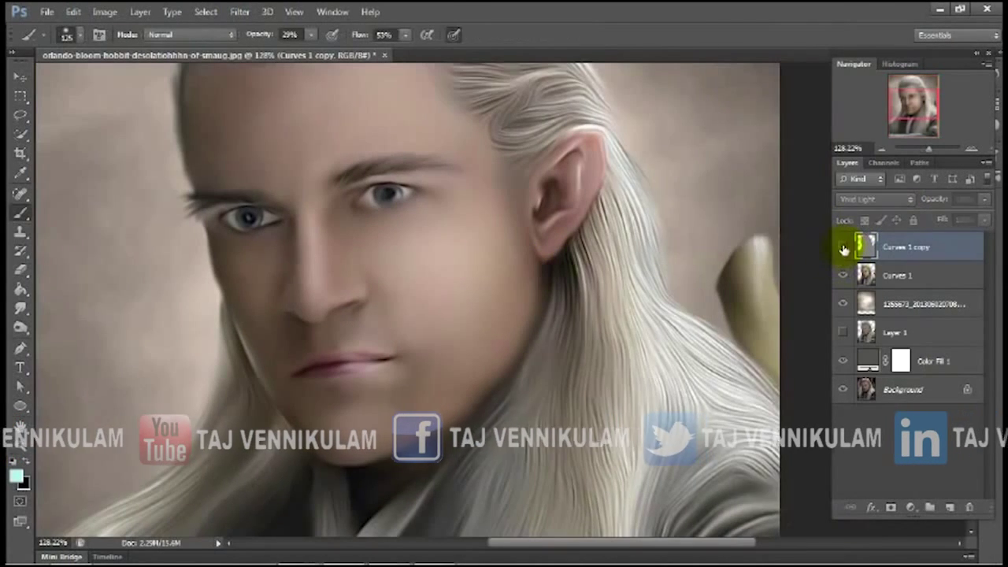
{"action": "left_click", "coordinate": [898, 275], "text": "shift"}
{"action": "right_click", "coordinate": [898, 275]}
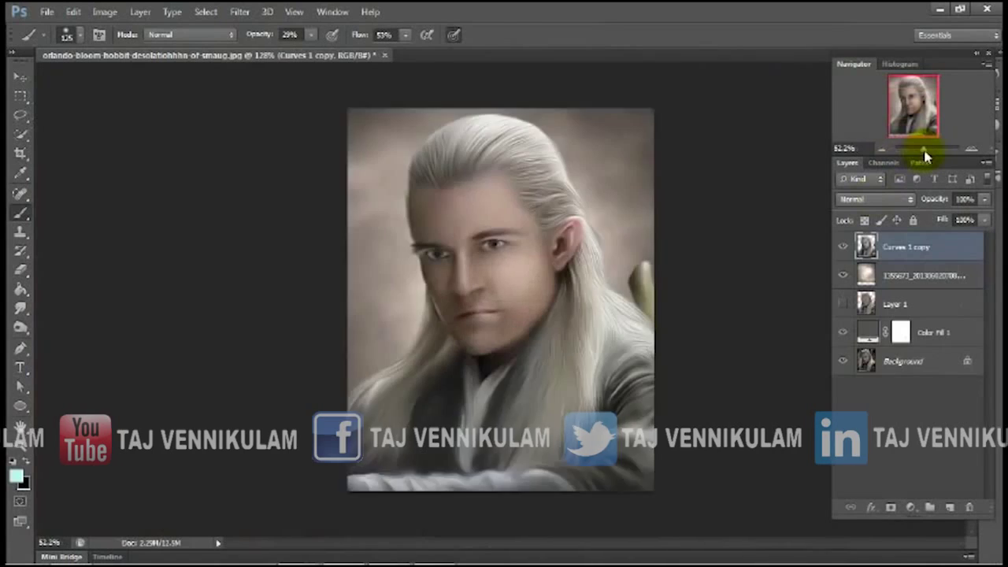
Stamp the 1200 px cyan watermark brush at 100% opacity near the bottom
{"action": "left_click_drag", "start_coordinate": [891, 153], "coordinate": [923, 150]}
{"action": "right_click", "coordinate": [378, 313]}
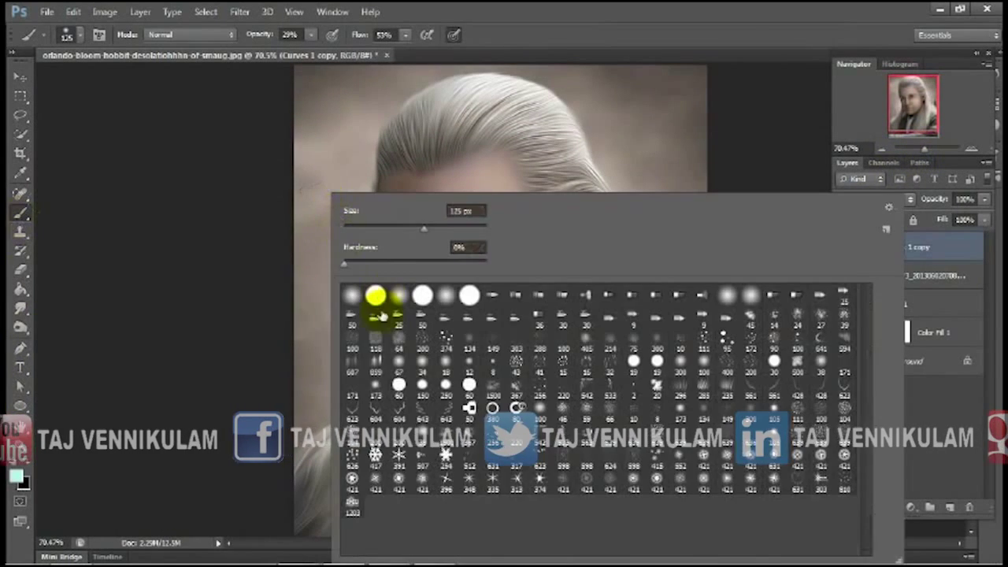
{"action": "double_click", "coordinate": [353, 507]}
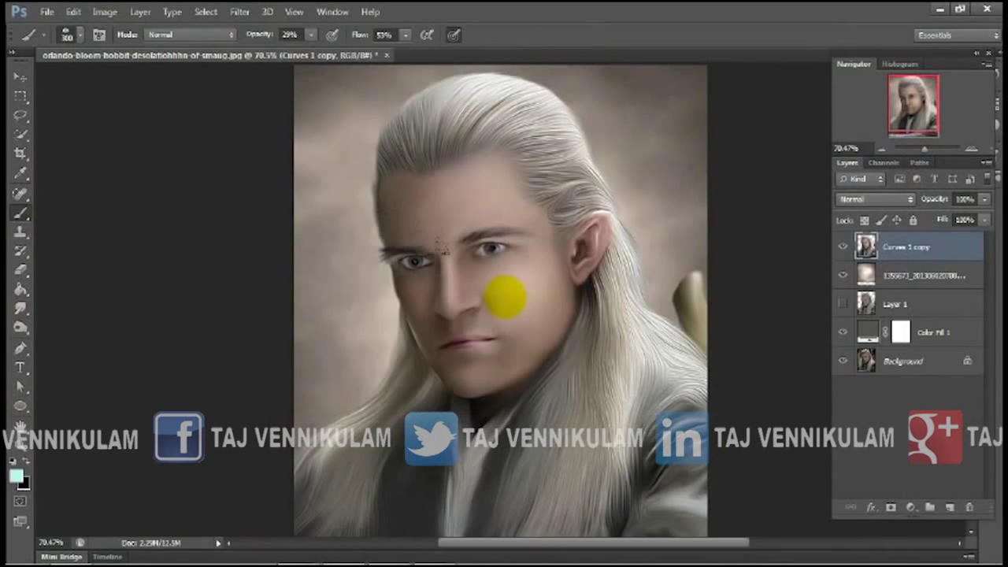
{"action": "mouse_move", "coordinate": [311, 35]}
{"action": "left_mouse_down"}
{"action": "mouse_move", "coordinate": [370, 52]}
{"action": "mouse_move", "coordinate": [551, 56]}
{"action": "left_mouse_up"}
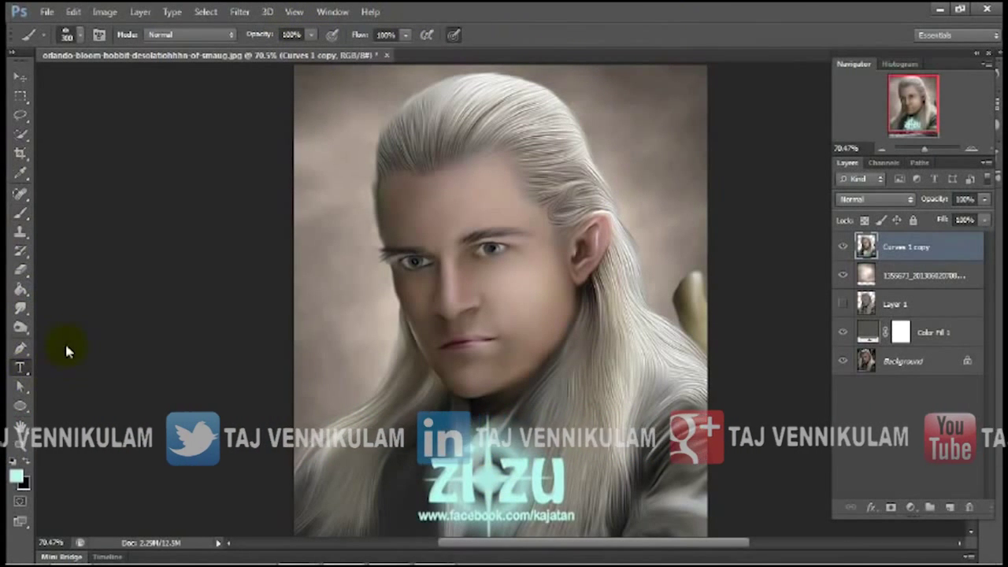
Add an 18 pt white Britannic Bold 'THANK FOR WATCH' title across the top of the portrait
{"action": "key", "text": "t"}
{"action": "left_click", "coordinate": [367, 131]}
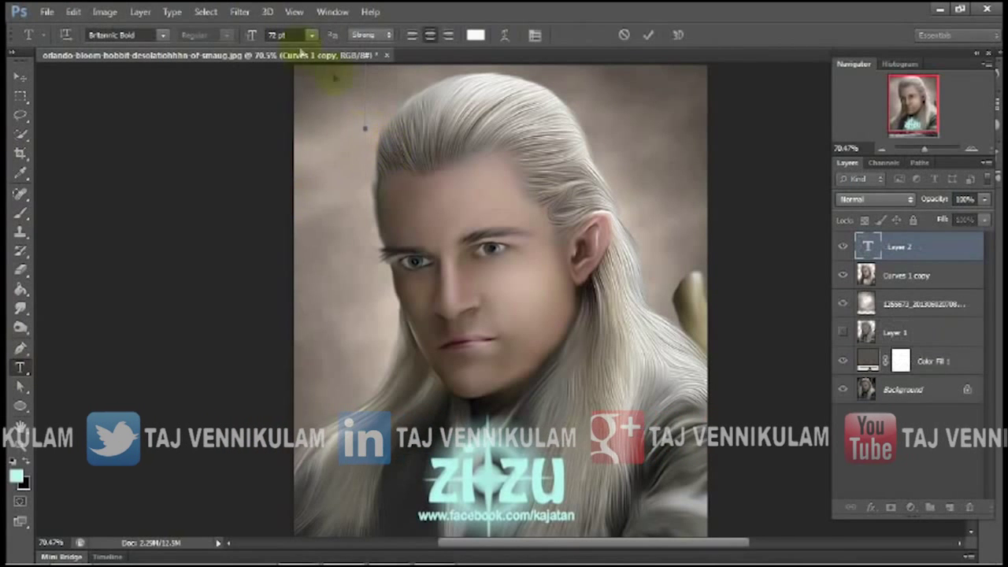
{"action": "left_click", "coordinate": [311, 34]}
{"action": "left_click", "coordinate": [300, 219]}
{"action": "left_click", "coordinate": [312, 35]}
{"action": "left_click", "coordinate": [299, 187]}
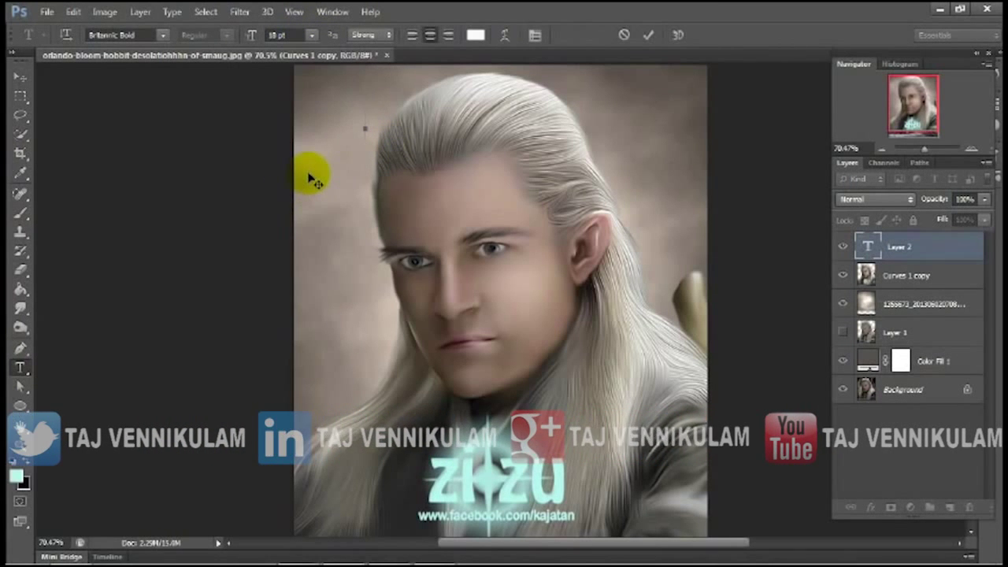
{"action": "type", "text": "THANK FOR WATC"}
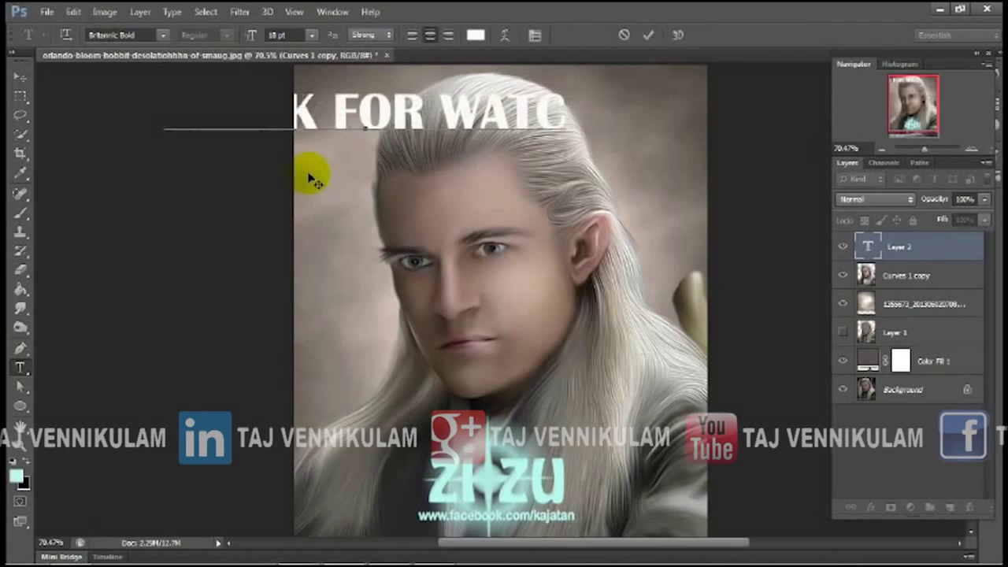
{"action": "type", "text": "H"}
{"action": "left_click_drag", "start_coordinate": [416, 112], "coordinate": [573, 360]}
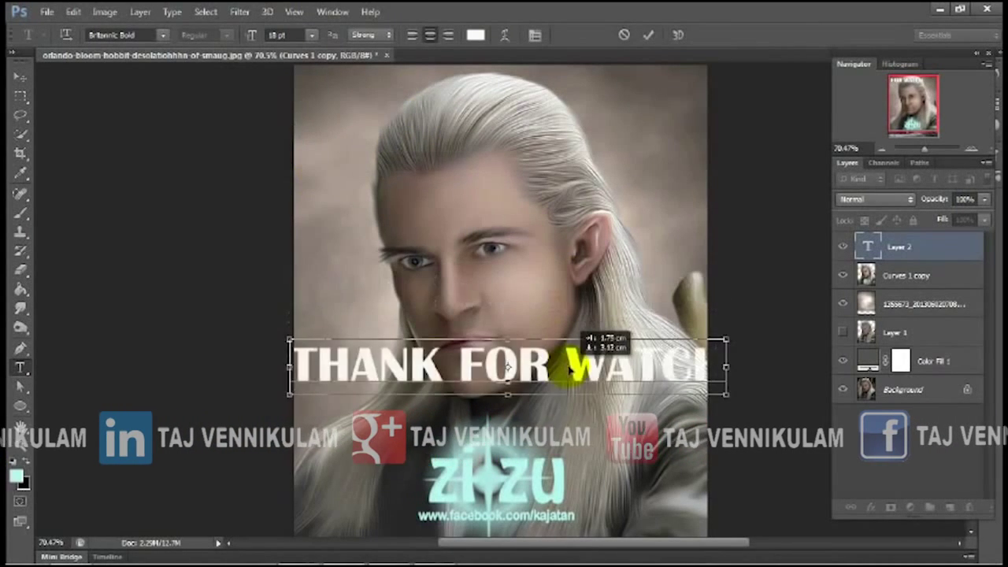
{"action": "left_click_drag", "start_coordinate": [564, 128], "coordinate": [611, 129]}
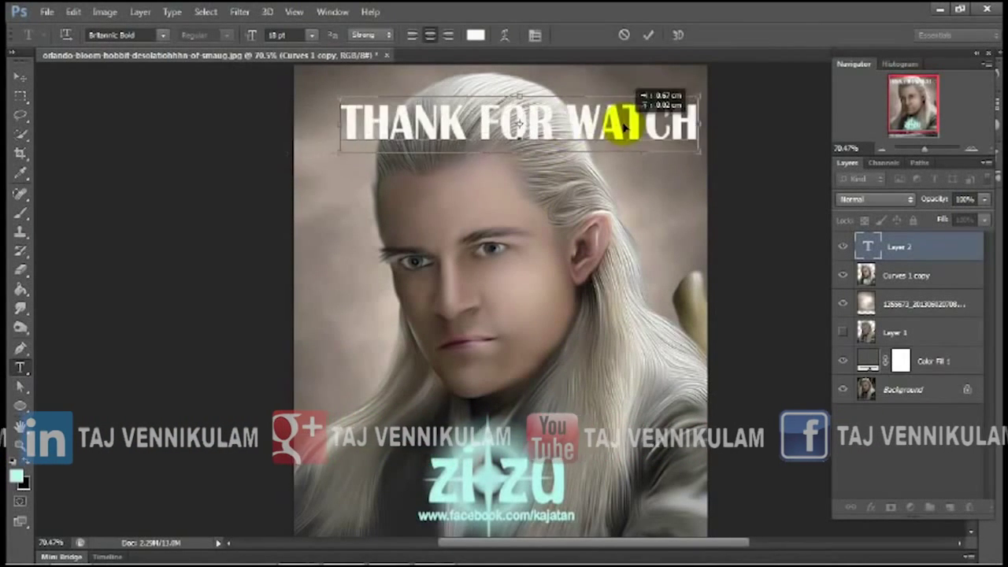
{"action": "left_click", "coordinate": [648, 35]}
{"action": "key", "text": "m"}
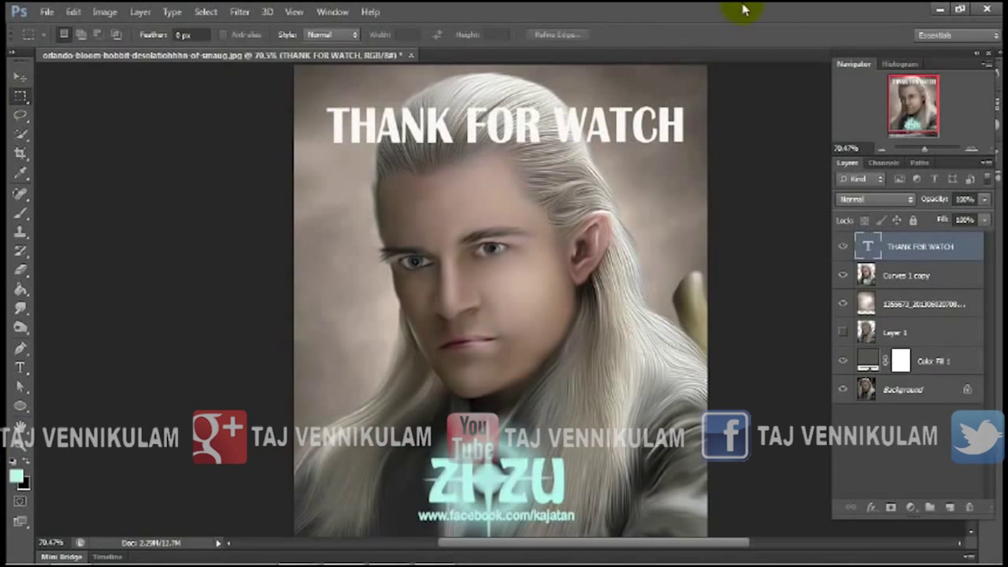